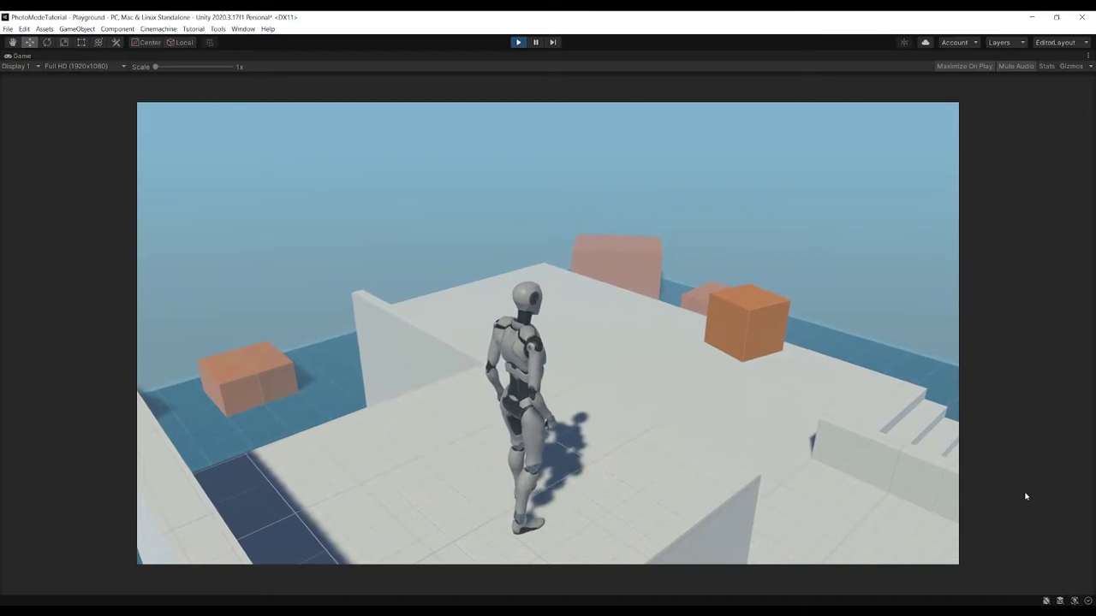
Run the character forward, make it jump, and open photo mode while it is in mid-air.
{"action": "key", "text": "w"}
{"action": "key", "text": "space"}
{"action": "key", "text": "p"}
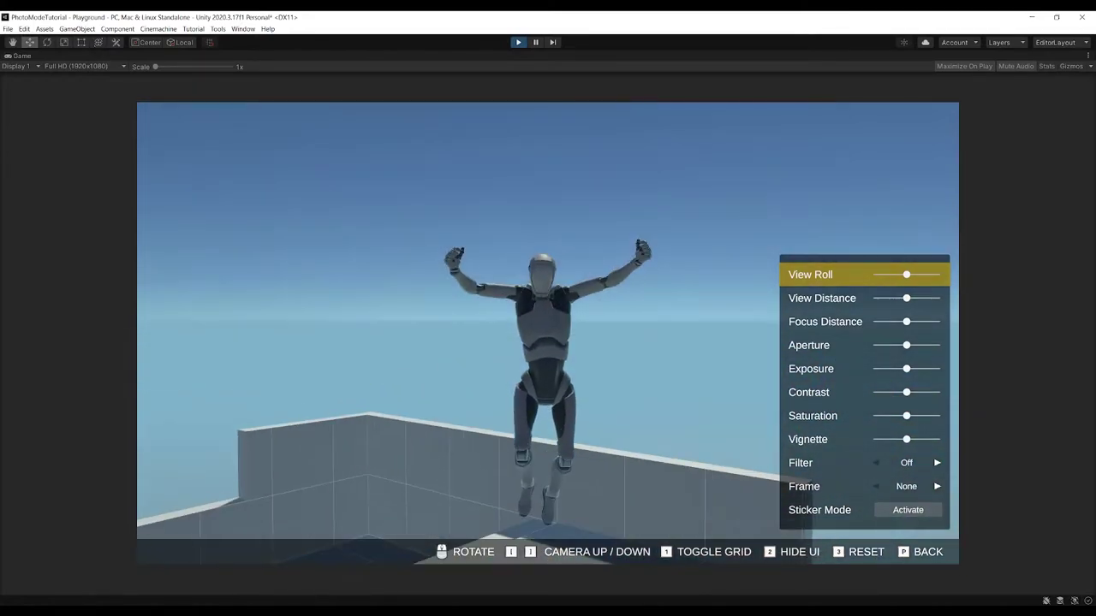
Raise the View Roll slider slightly and lower View Distance and Focus Distance in photo mode to frame the character closer.
{"action": "key", "text": "Right"}
{"action": "key", "text": "Down"}
{"action": "key", "text": "Right"}
{"action": "key", "text": "Left"}
{"action": "key", "text": "Down"}
{"action": "key", "text": "Left"}
Reduce Focus Distance further and lower Aperture to near its minimum so the background behind the character blurs.
{"action": "key", "text": "Down"}
{"action": "key", "text": "Left"}
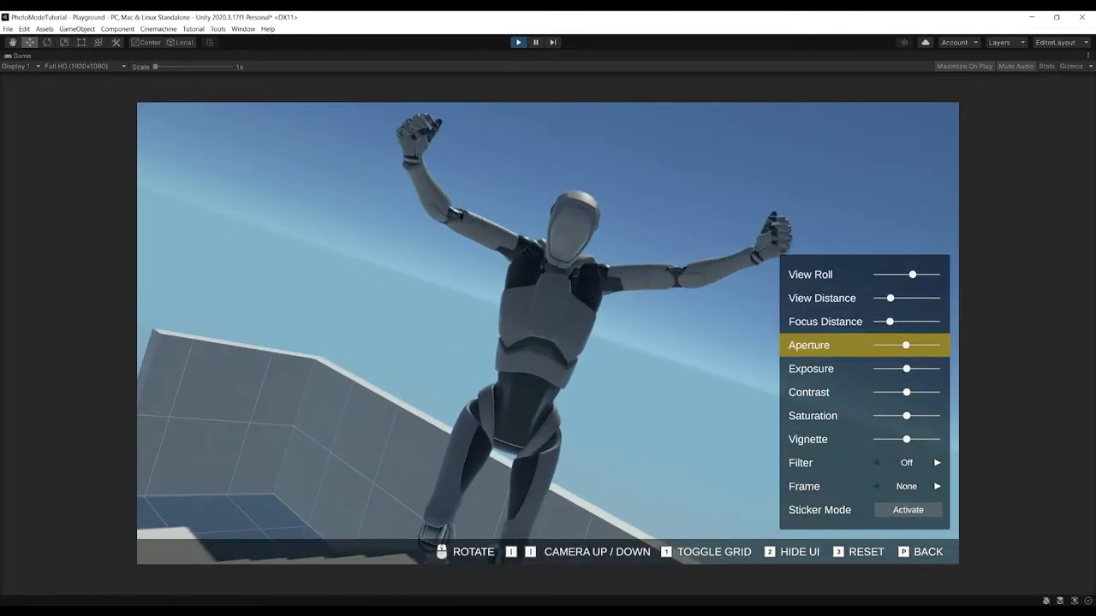
{"action": "key", "text": "Left"}
{"action": "key", "text": "Up"}
{"action": "key", "text": "Left"}
{"action": "key", "text": "Down"}
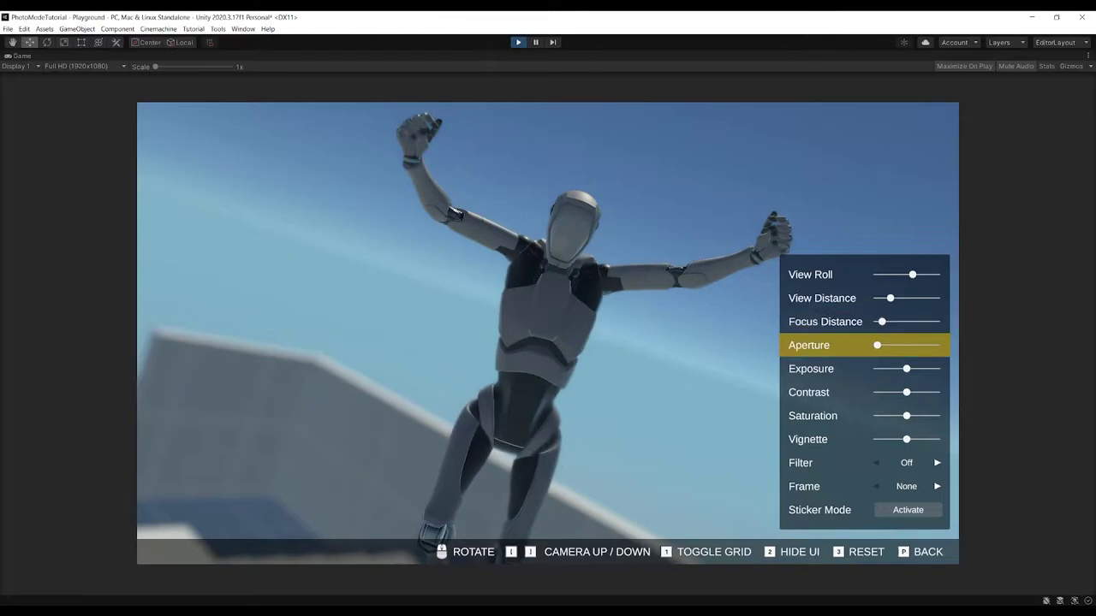
{"action": "key", "text": "Left"}
{"action": "key", "text": "Down"}
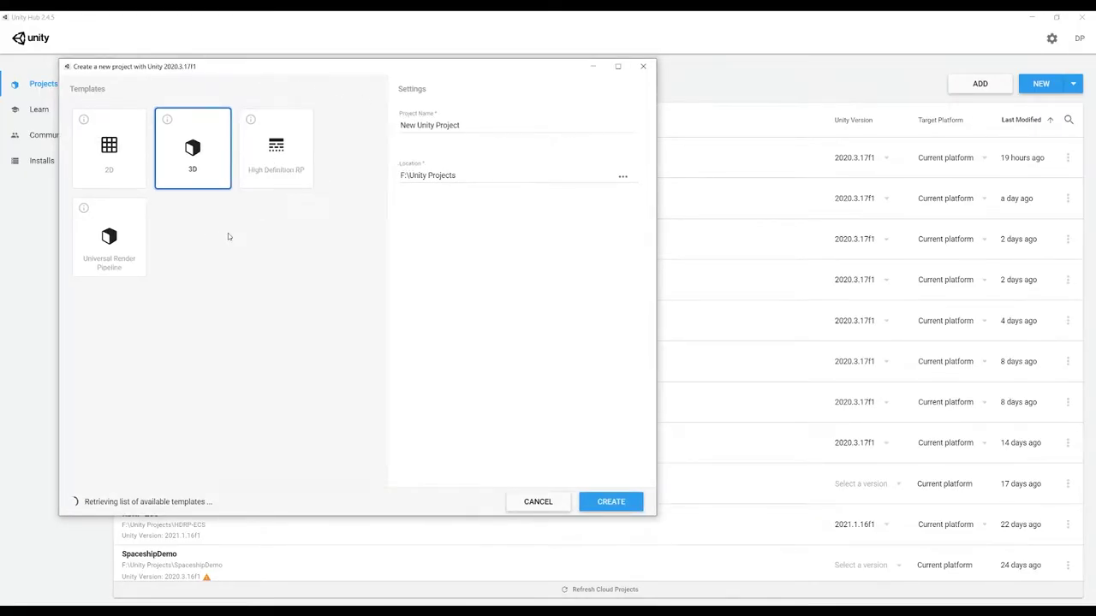
Set up a new project named PhotoModeTutorial from the Universal Render Pipeline template.
{"action": "left_click", "coordinate": [137, 242]}
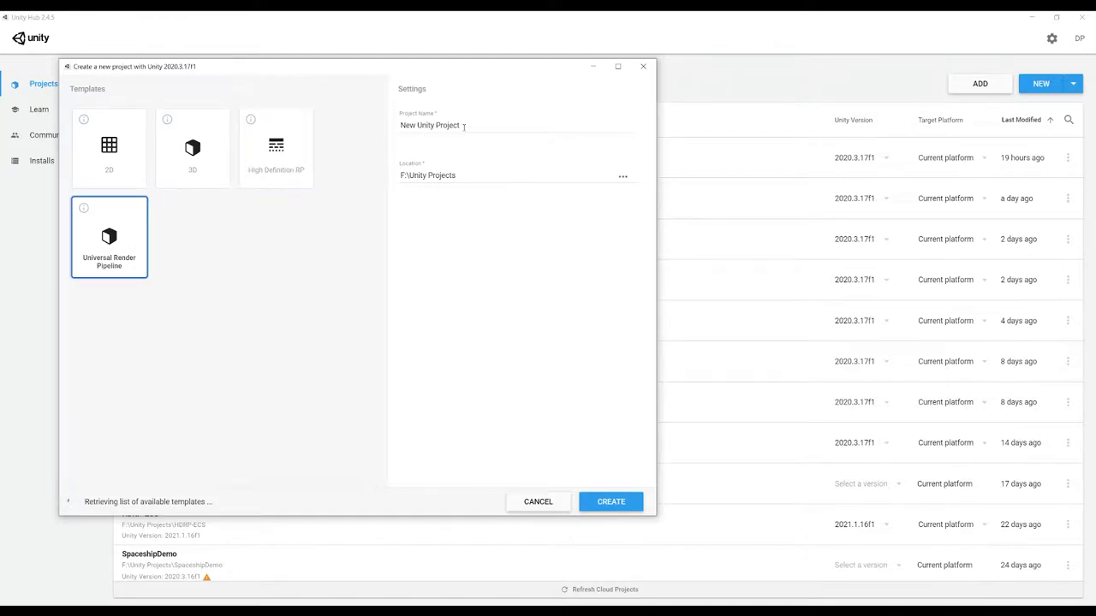
{"action": "left_click", "coordinate": [423, 129]}
{"action": "type", "text": "PhotoMode"}
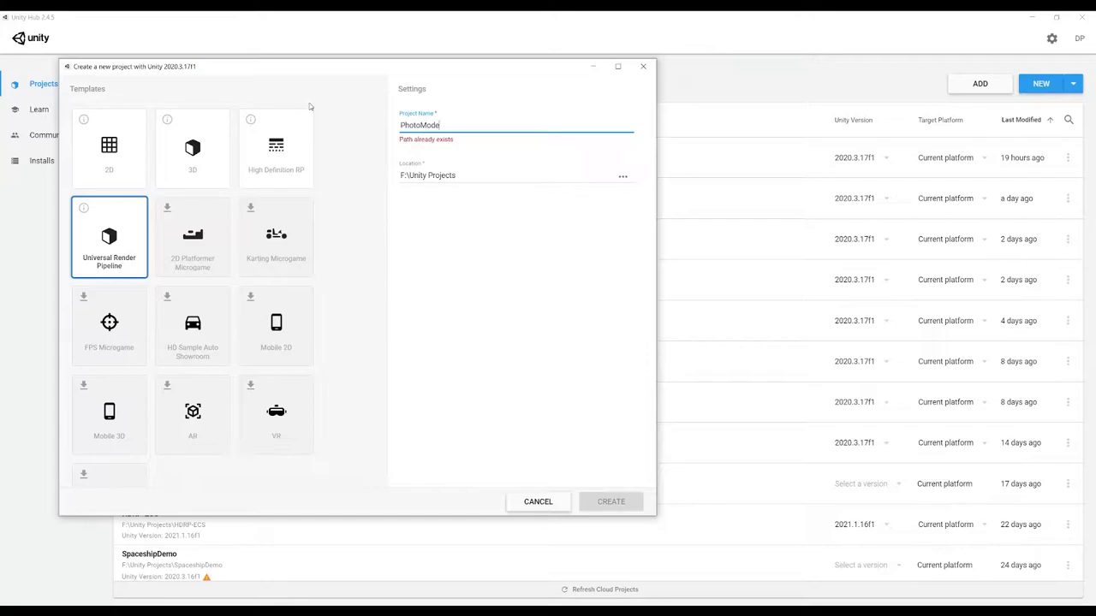
{"action": "type", "text": "Tu"}
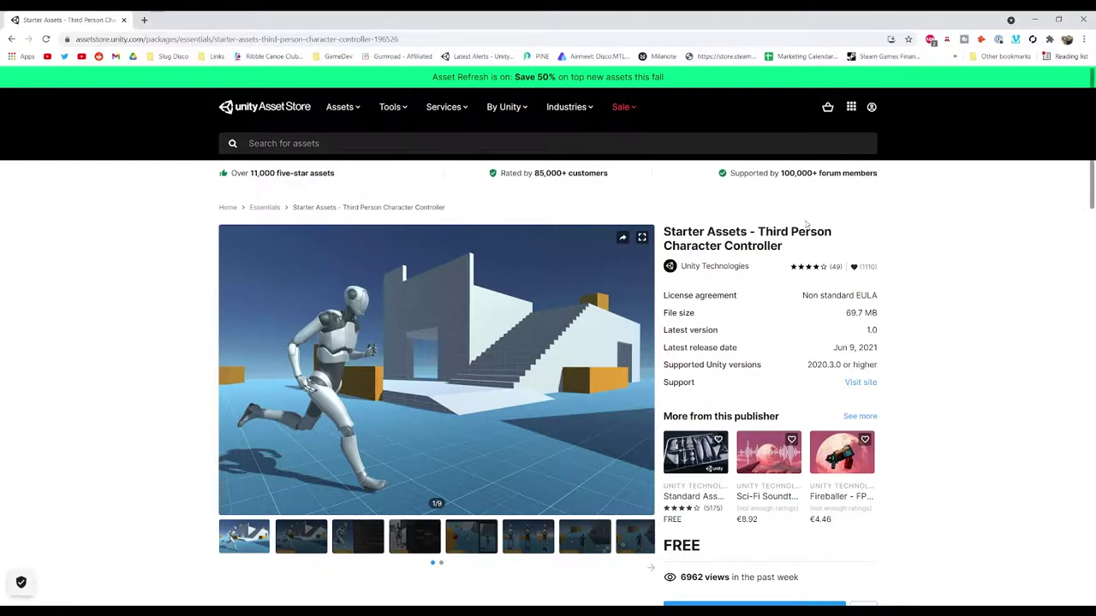
{"action": "triple_click", "coordinate": [803, 245]}
{"action": "left_click", "coordinate": [803, 245]}
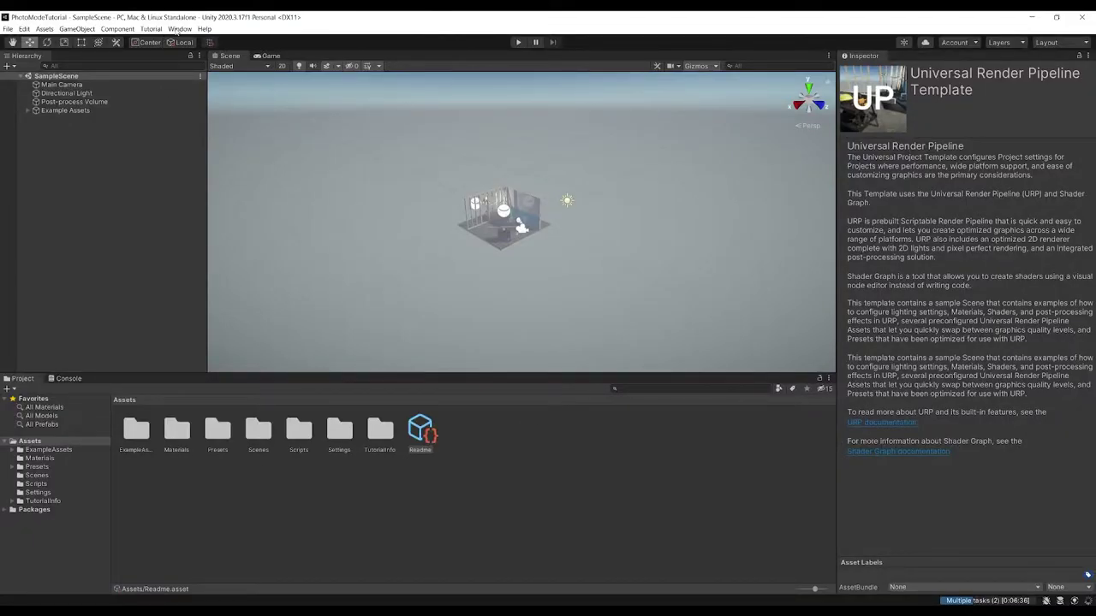
Install the Cinemachine package from the Unity Registry and look through the registry list for the Input System package.
{"action": "left_click", "coordinate": [179, 28]}
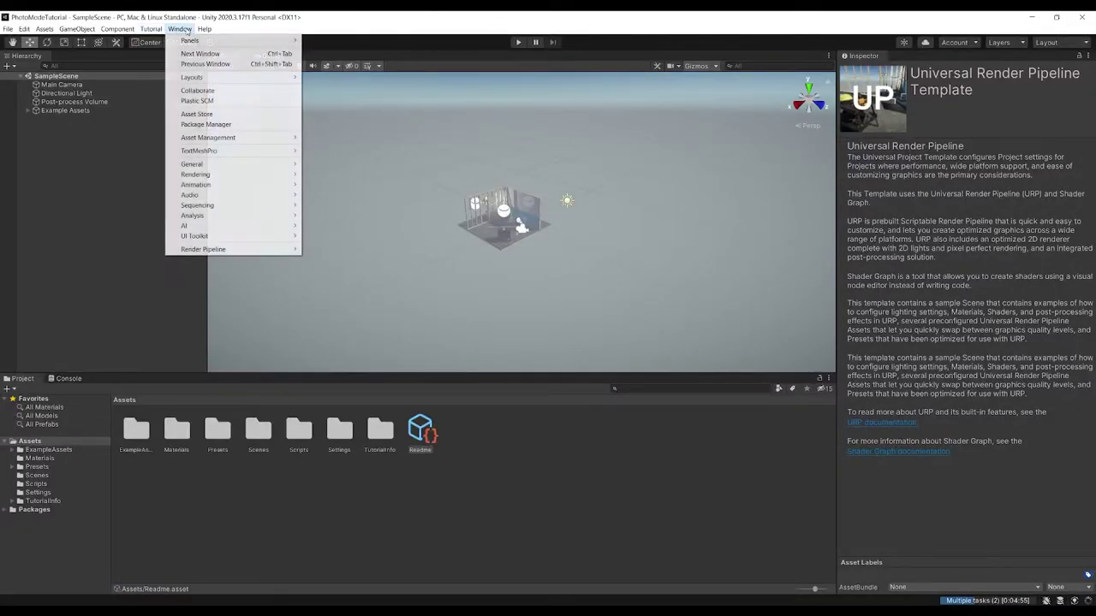
{"action": "left_click", "coordinate": [206, 124]}
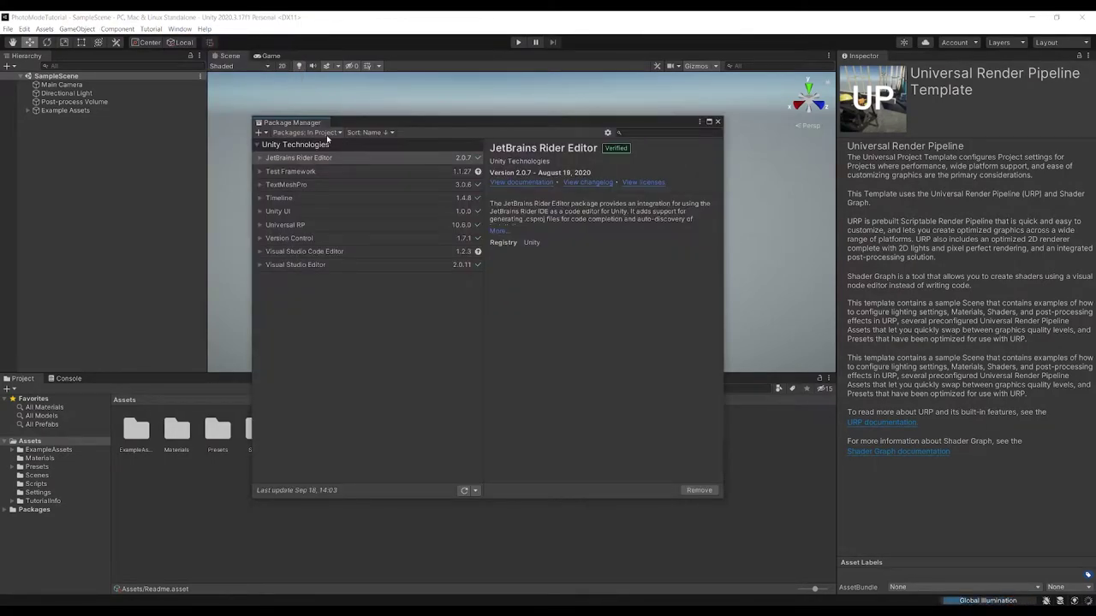
{"action": "left_click", "coordinate": [326, 135]}
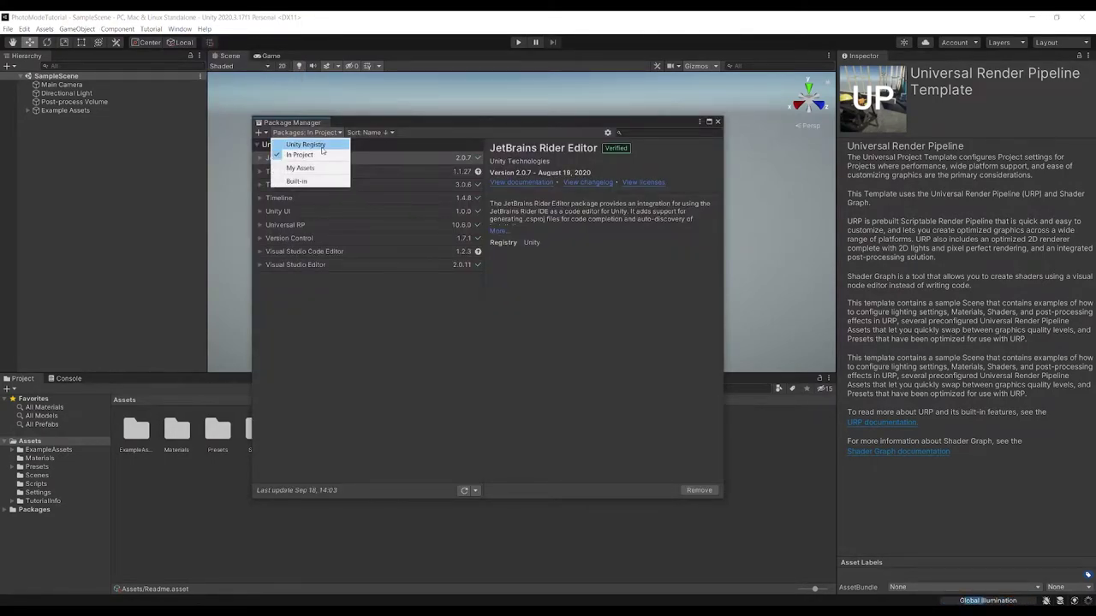
{"action": "left_click", "coordinate": [321, 146]}
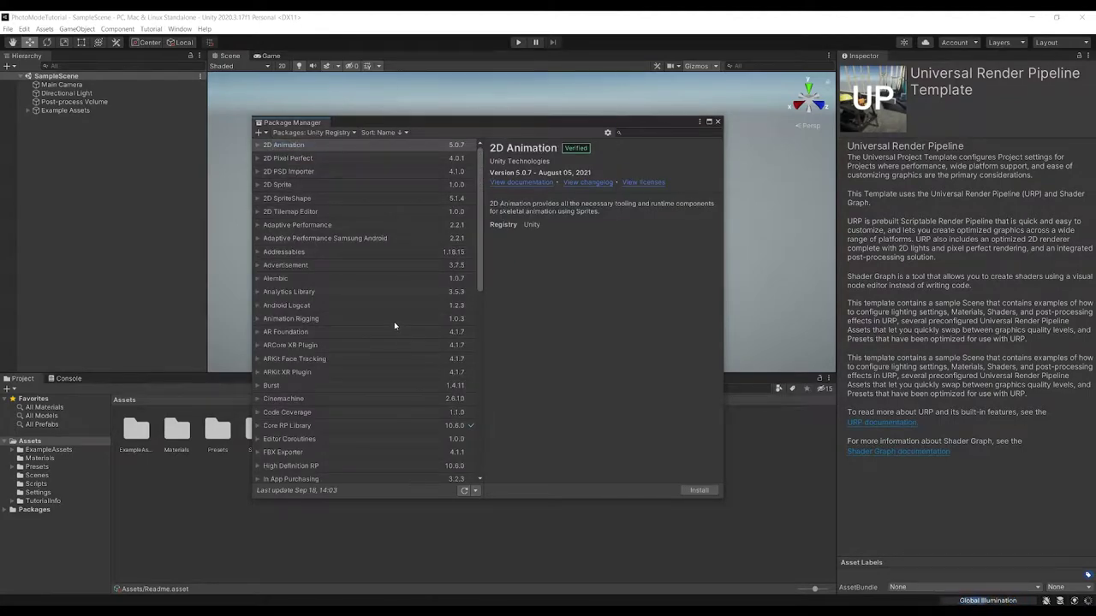
{"action": "left_click", "coordinate": [372, 397]}
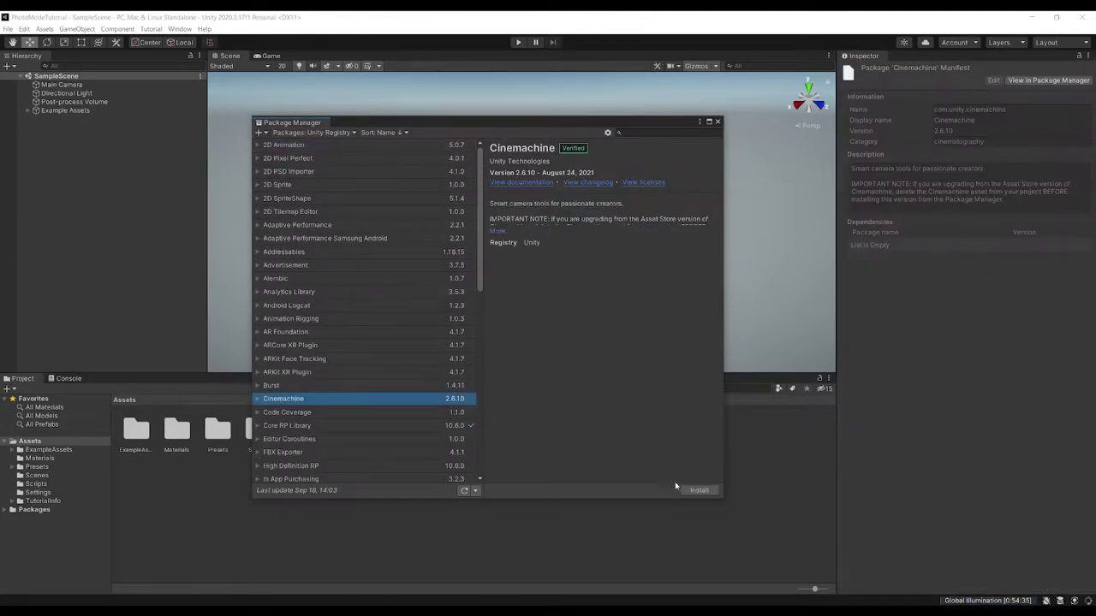
{"action": "left_click", "coordinate": [684, 490]}
{"action": "scroll", "coordinate": [339, 409], "scroll_direction": "down", "scroll_amount": 3}
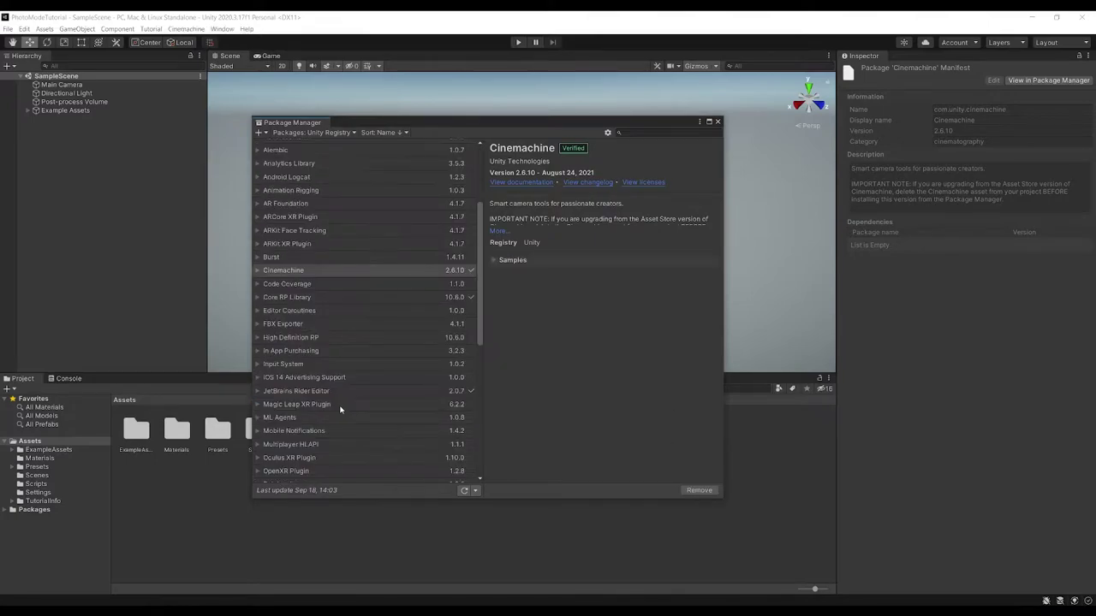
{"action": "scroll", "coordinate": [423, 473], "scroll_direction": "down", "scroll_amount": 4}
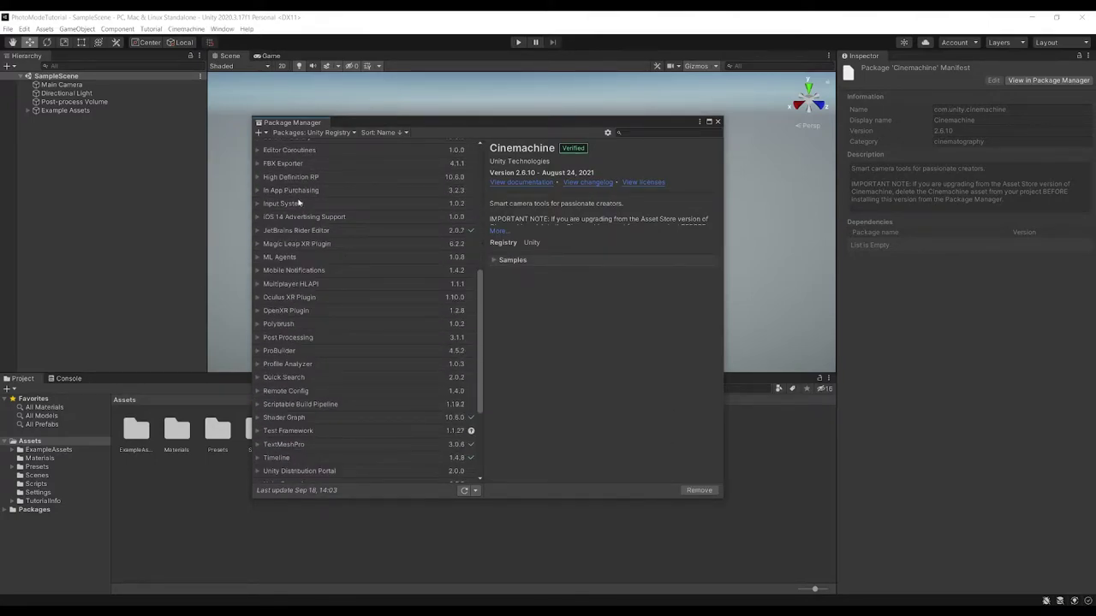
Import the complete Starter Assets - Third Person Character Controller package from My Assets.
{"action": "left_click", "coordinate": [312, 132]}
{"action": "left_click", "coordinate": [309, 168]}
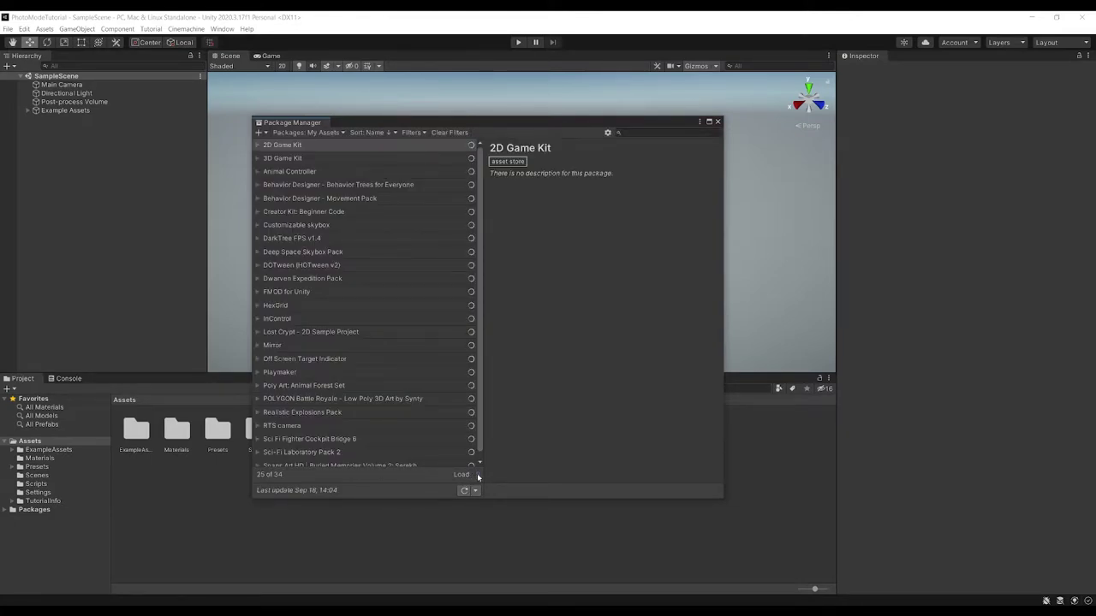
{"action": "left_click", "coordinate": [477, 476]}
{"action": "scroll", "coordinate": [402, 412], "scroll_direction": "down", "scroll_amount": 3}
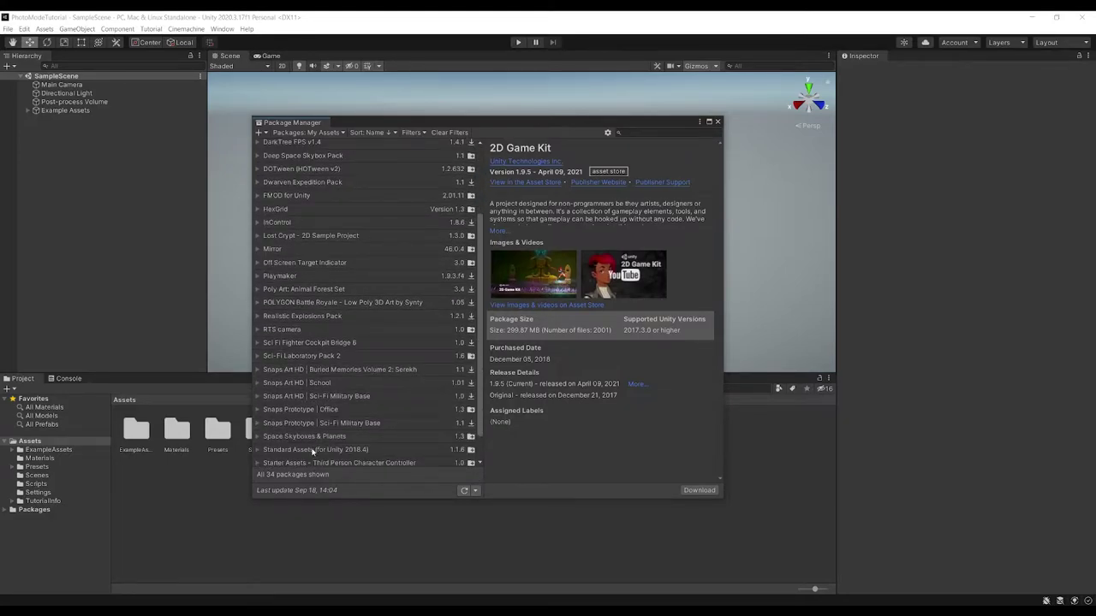
{"action": "scroll", "coordinate": [314, 452], "scroll_direction": "down", "scroll_amount": 1}
{"action": "left_click", "coordinate": [321, 434]}
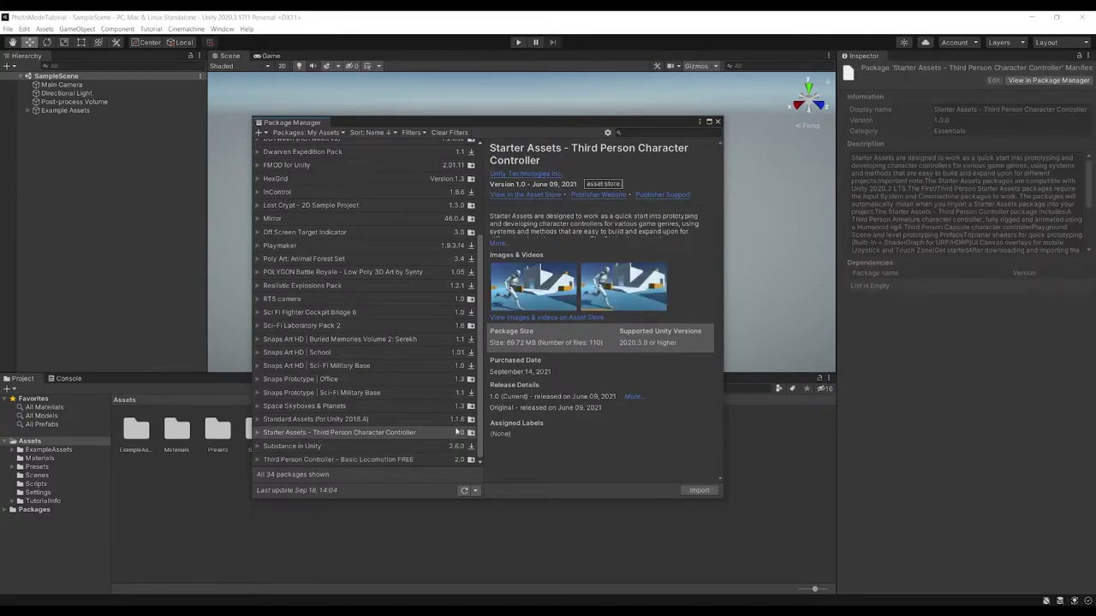
{"action": "left_click", "coordinate": [701, 491]}
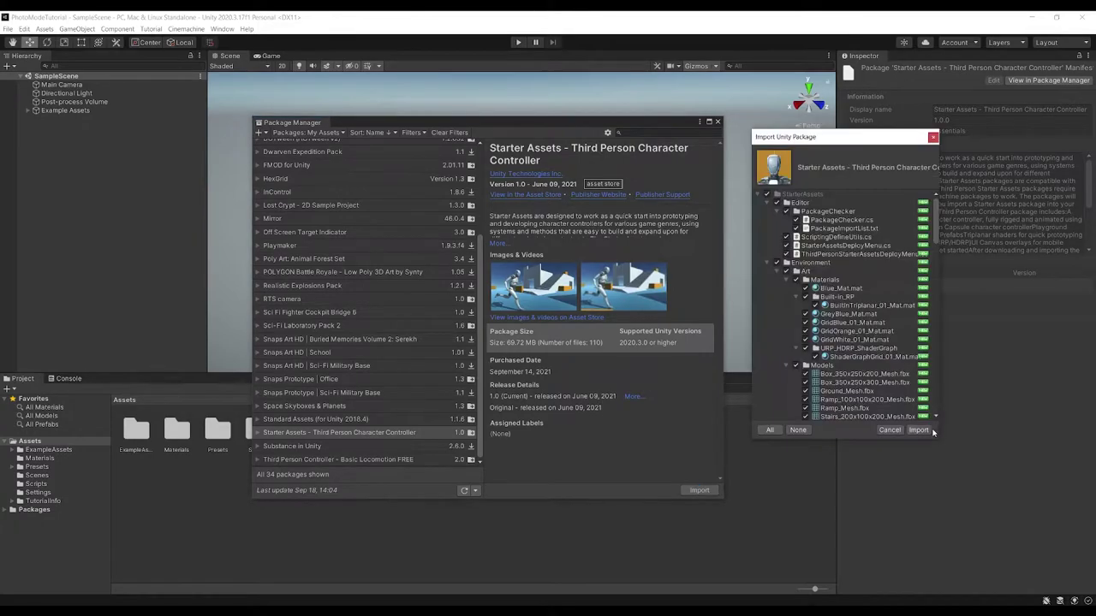
{"action": "left_click", "coordinate": [923, 431]}
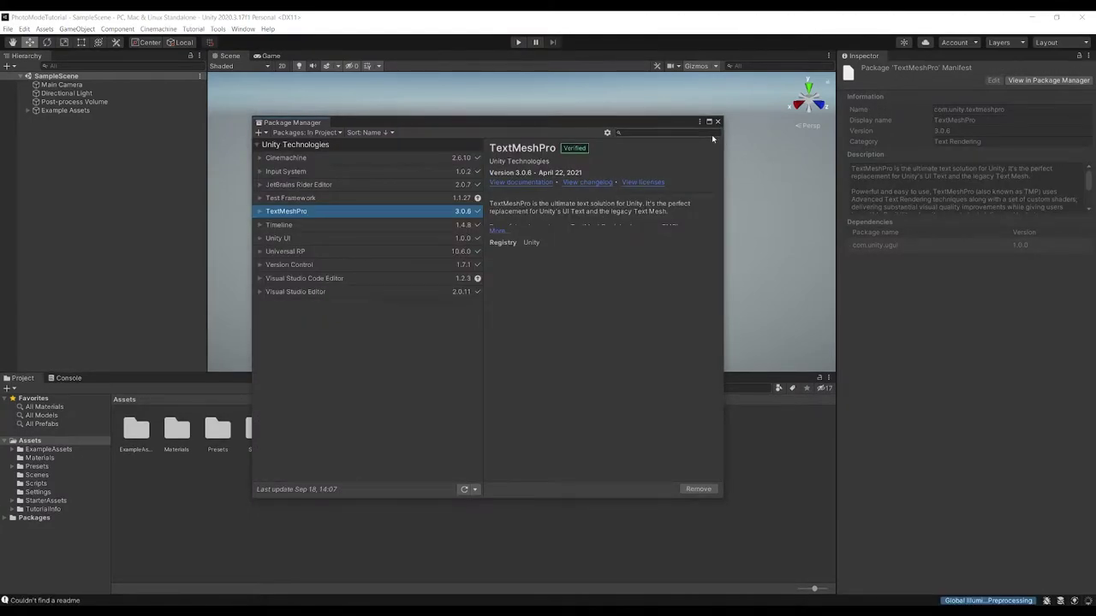
Close the Package Manager and open the Playground scene from StarterAssets/ThirdPersonController/Scenes.
{"action": "left_click", "coordinate": [717, 122]}
{"action": "left_click", "coordinate": [425, 483]}
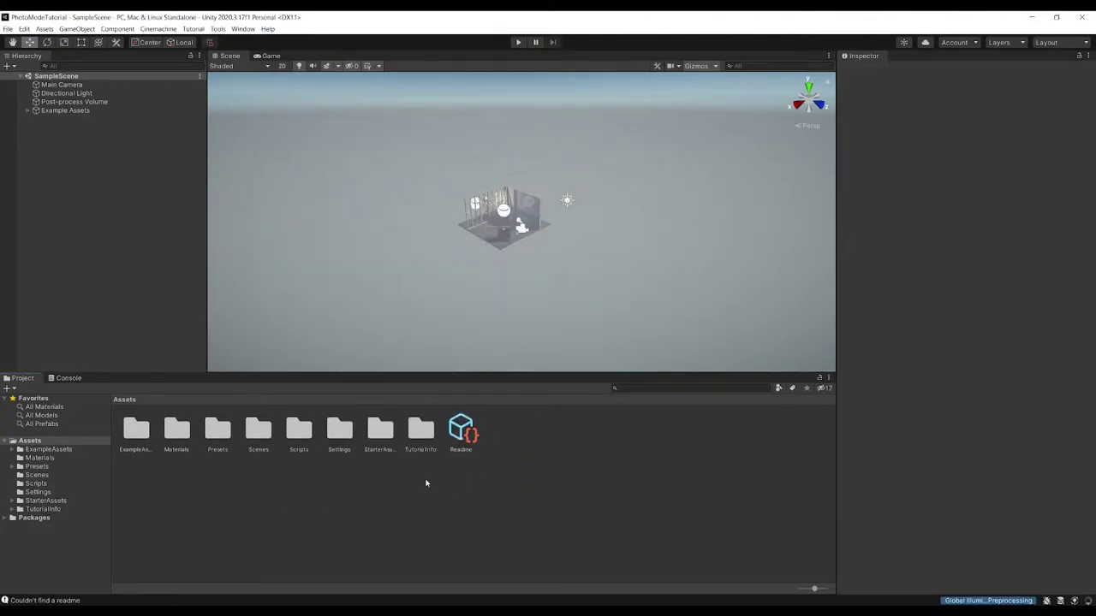
{"action": "double_click", "coordinate": [383, 429]}
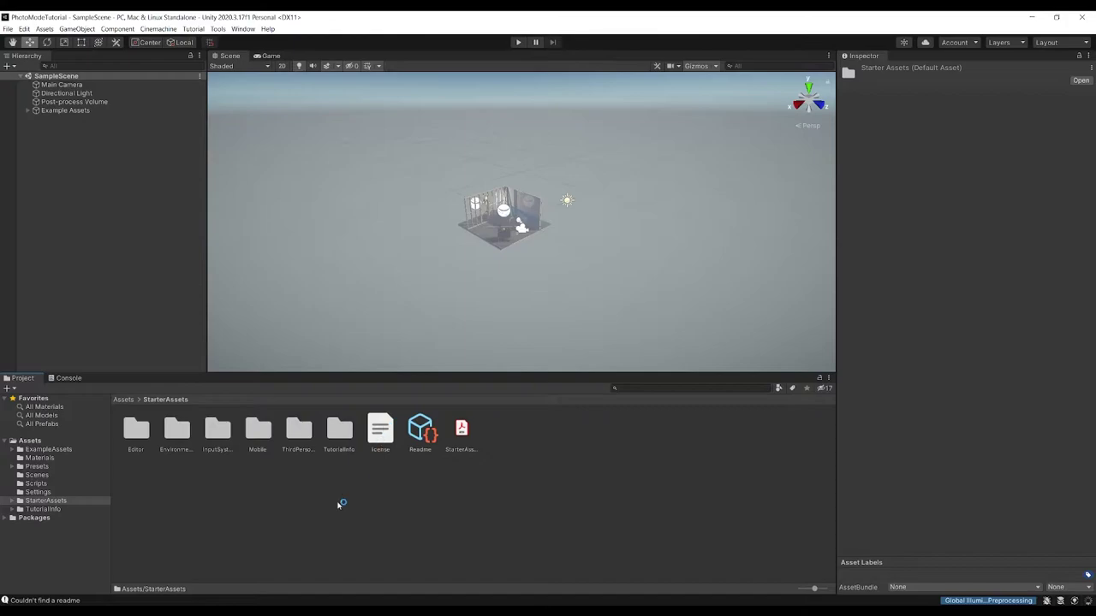
{"action": "double_click", "coordinate": [299, 431]}
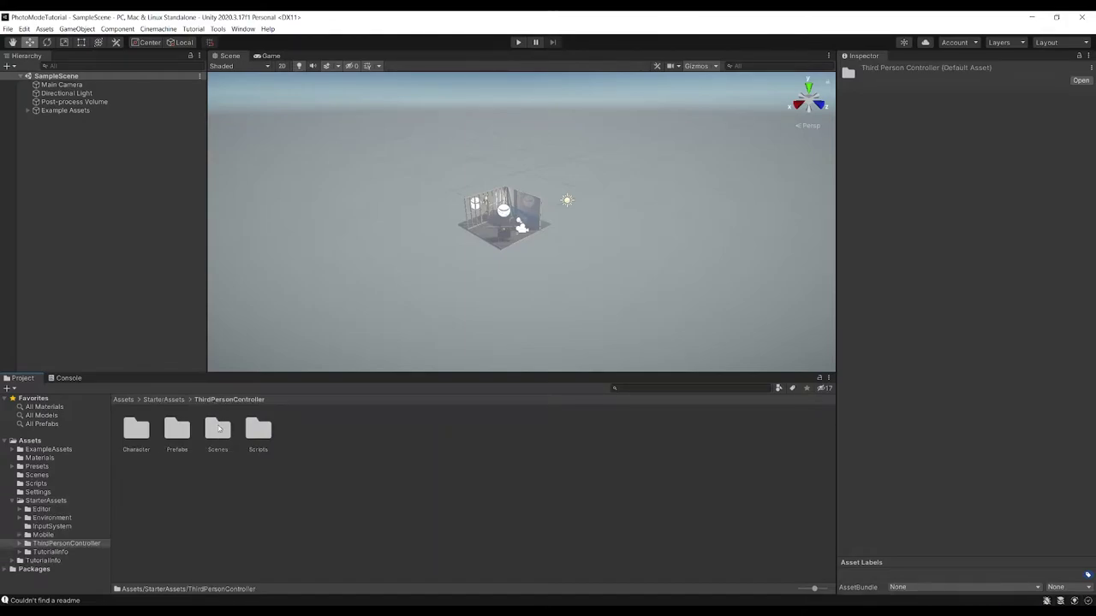
{"action": "double_click", "coordinate": [217, 429]}
{"action": "double_click", "coordinate": [175, 428]}
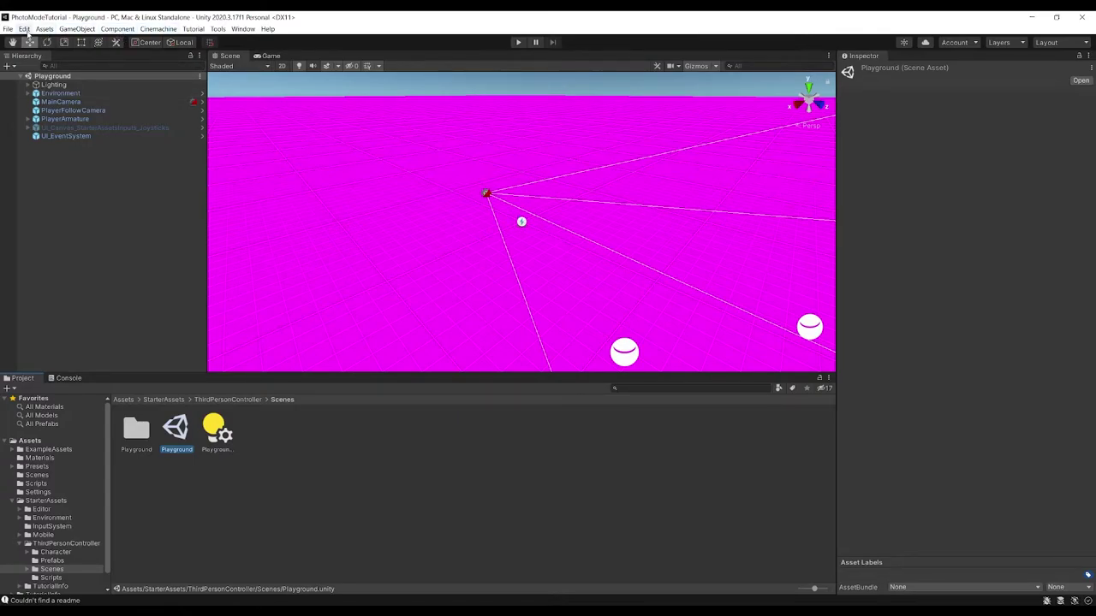
Upgrade all project materials to UniversalRP materials, accepting that existing materials are overwritten.
{"action": "left_click", "coordinate": [24, 28]}
{"action": "mouse_move", "coordinate": [94, 345]}
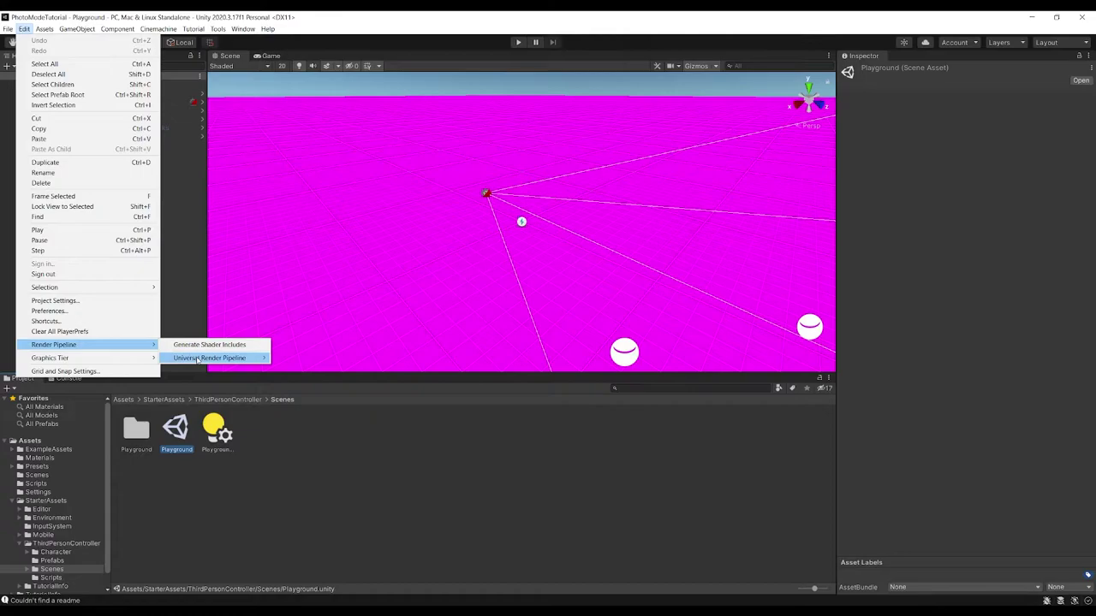
{"action": "mouse_move", "coordinate": [210, 358]}
{"action": "left_click", "coordinate": [315, 358]}
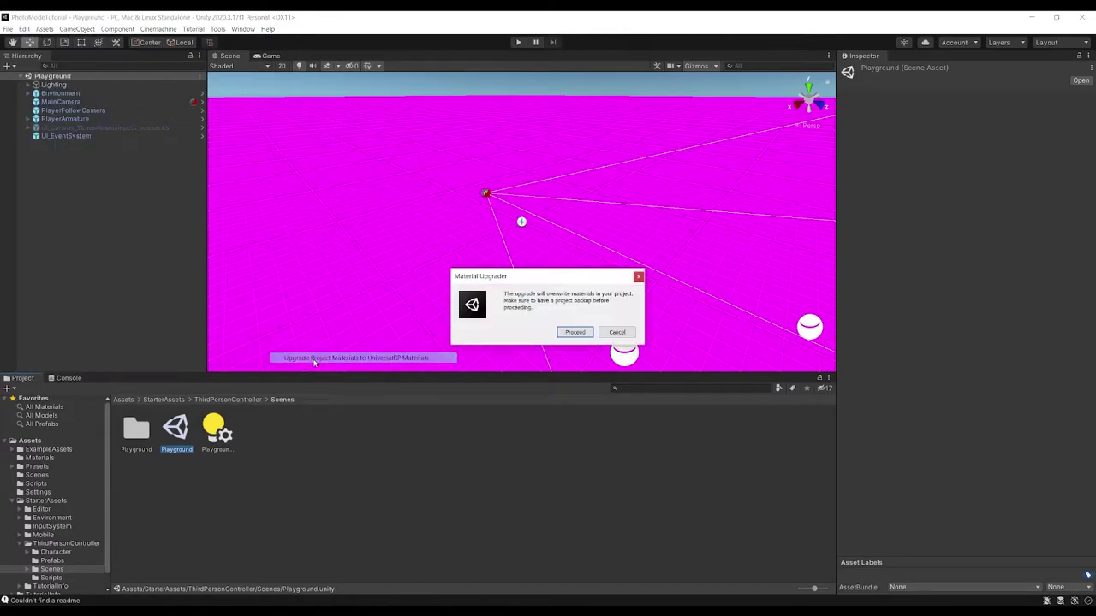
{"action": "left_click", "coordinate": [575, 332]}
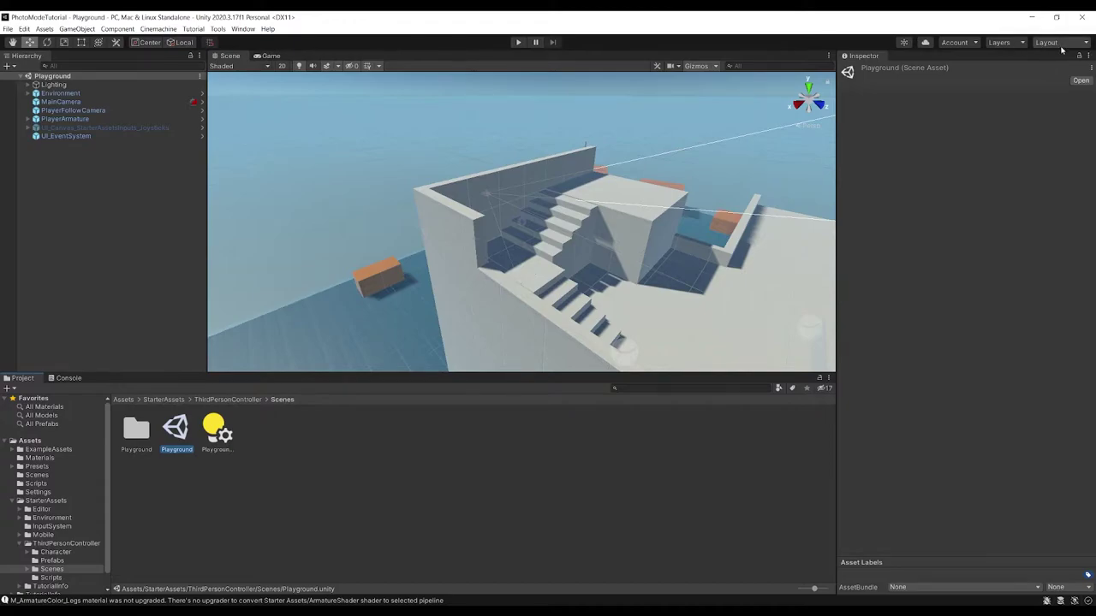
Load the EditorLayout window arrangement and play-test the character's running and jumping in the Playground scene.
{"action": "left_click", "coordinate": [1061, 48]}
{"action": "left_click", "coordinate": [1048, 87]}
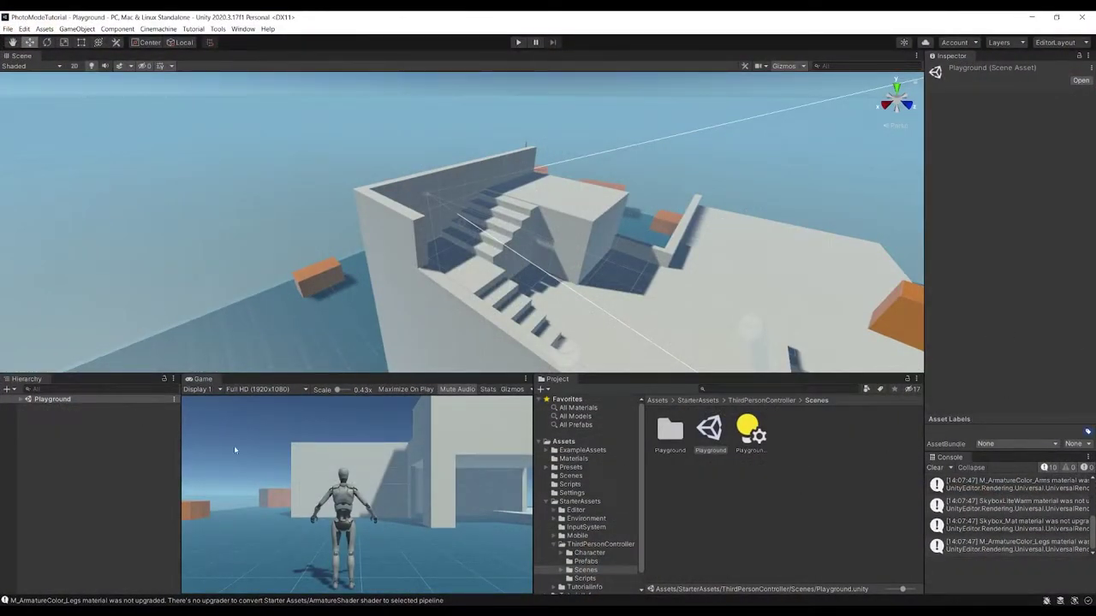
{"action": "left_click", "coordinate": [517, 43]}
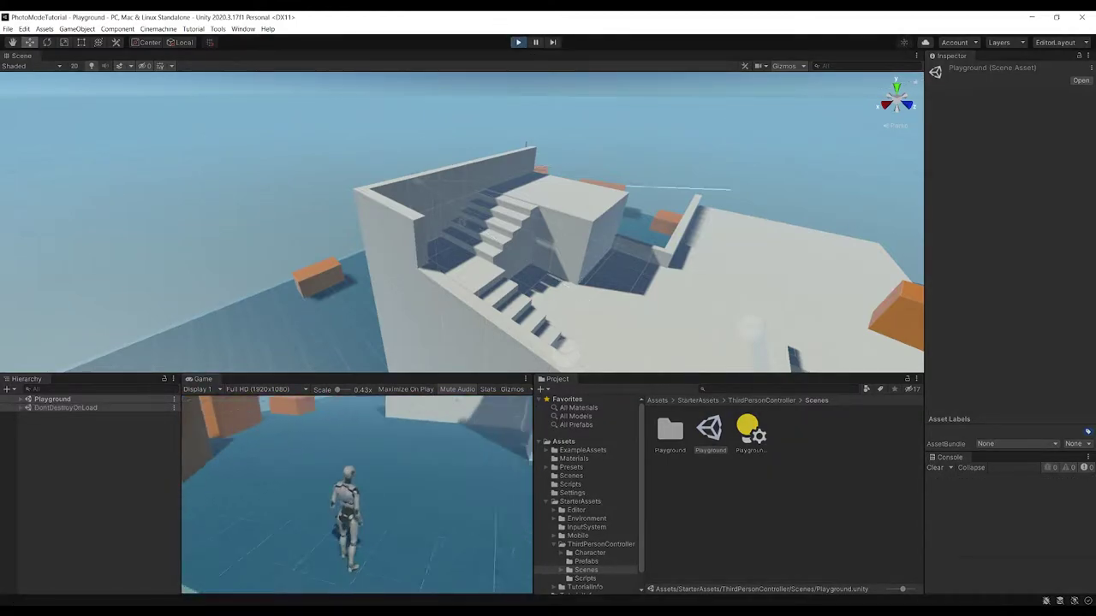
{"action": "key", "text": "w"}
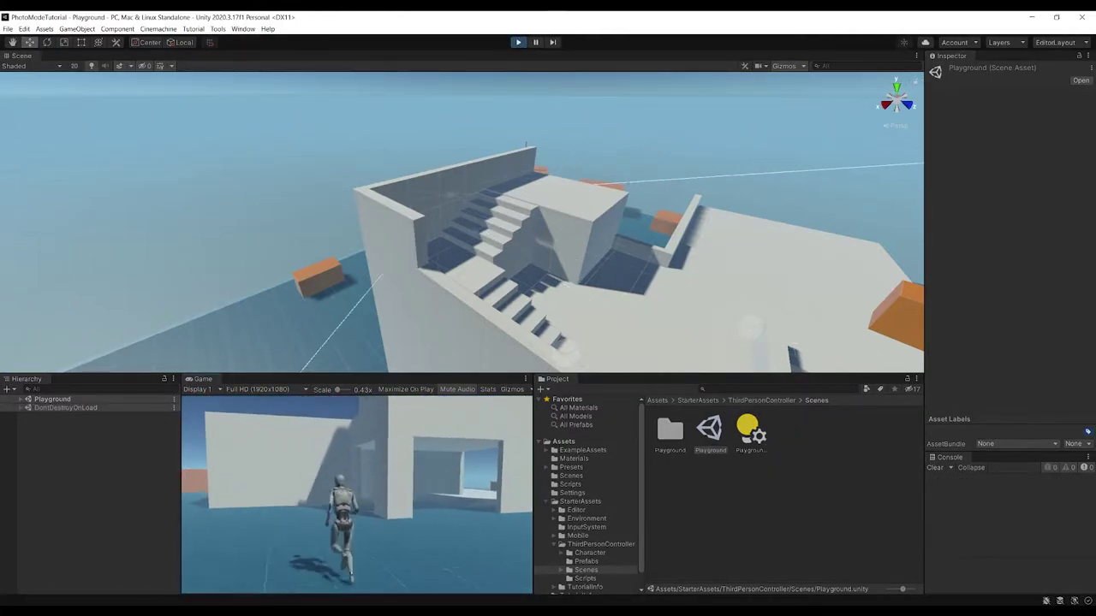
{"action": "key", "text": "space"}
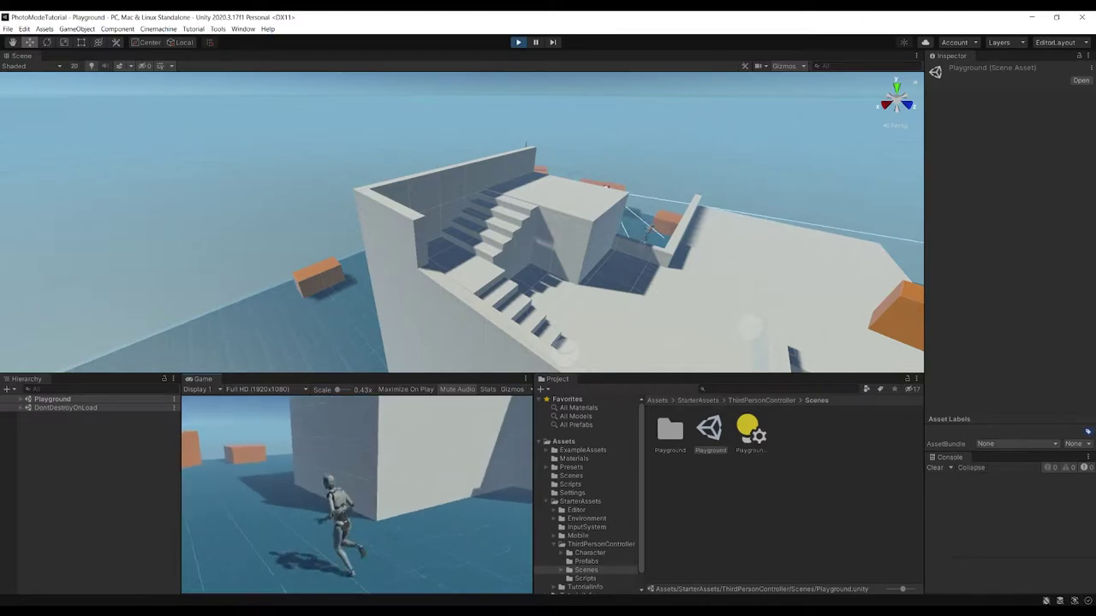
{"action": "key", "text": "space"}
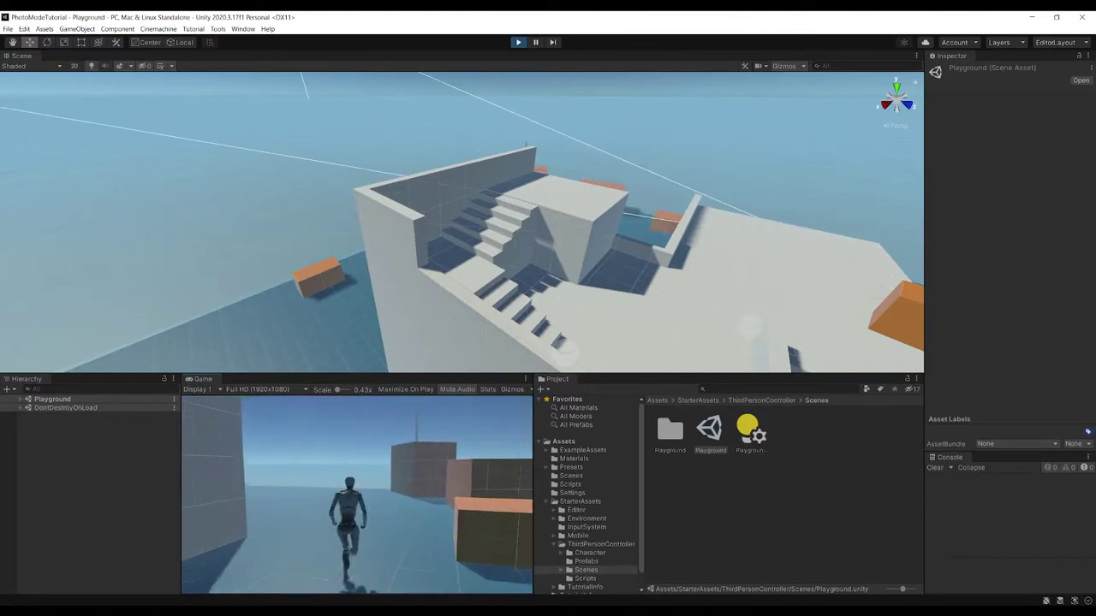
{"action": "key", "text": "space"}
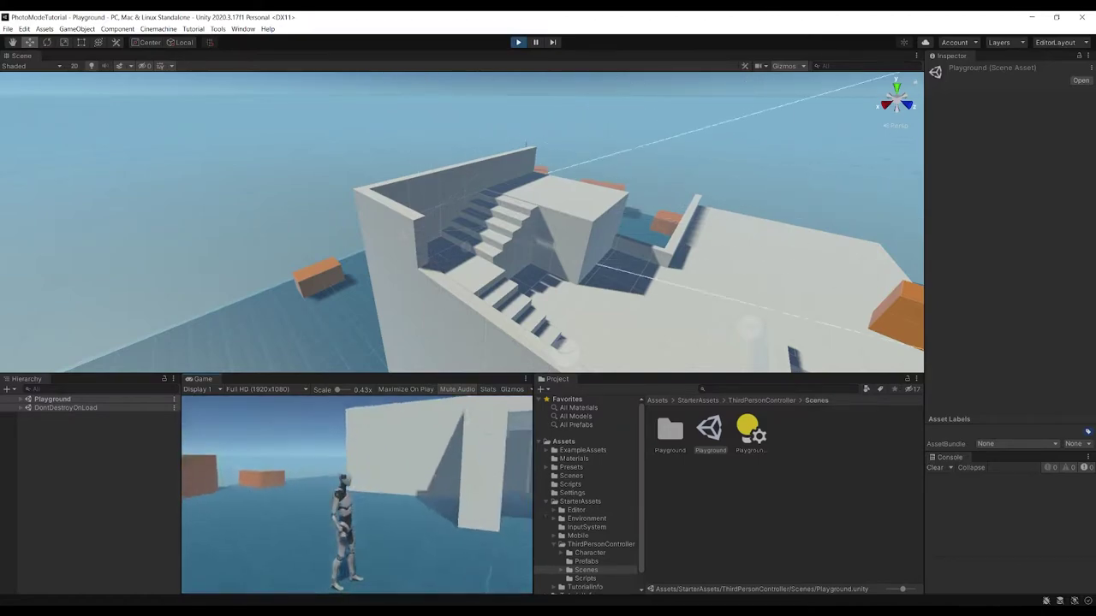
{"action": "left_click", "coordinate": [518, 43]}
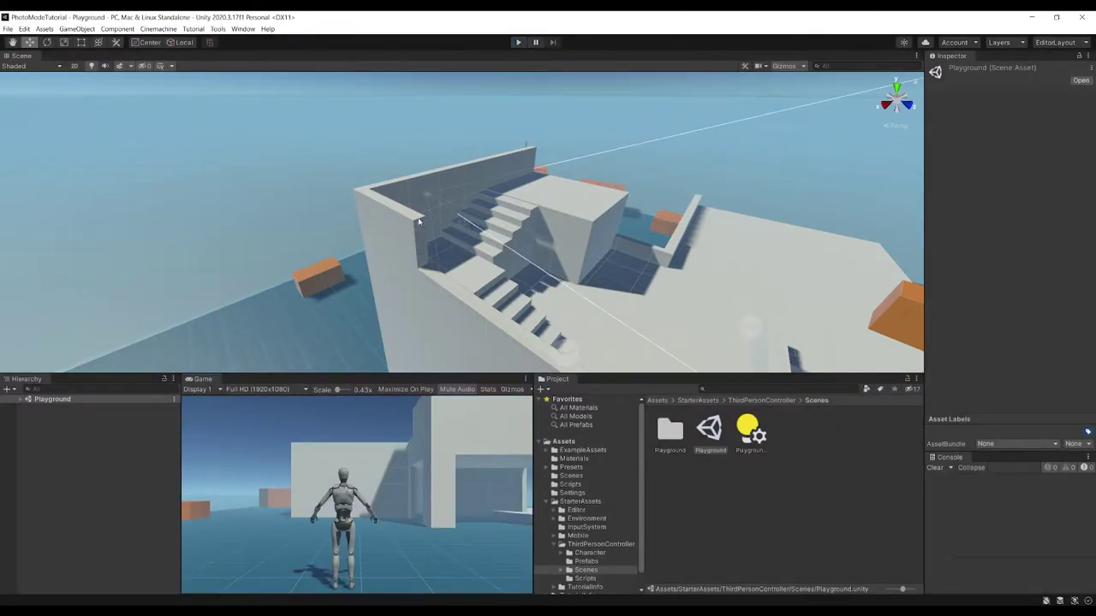
Switch to the UnityTechnologies/PhotoMode GitHub page in the browser and read the README's overview and feature list.
{"action": "key", "text": "alt+Tab"}
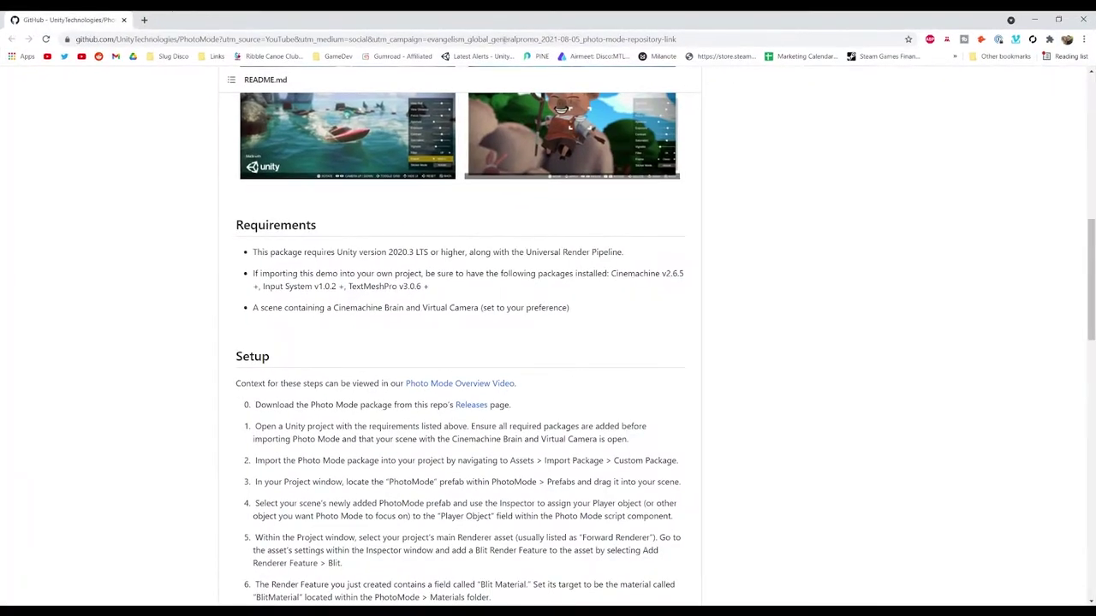
{"action": "scroll", "coordinate": [243, 362], "scroll_direction": "up", "scroll_amount": 10}
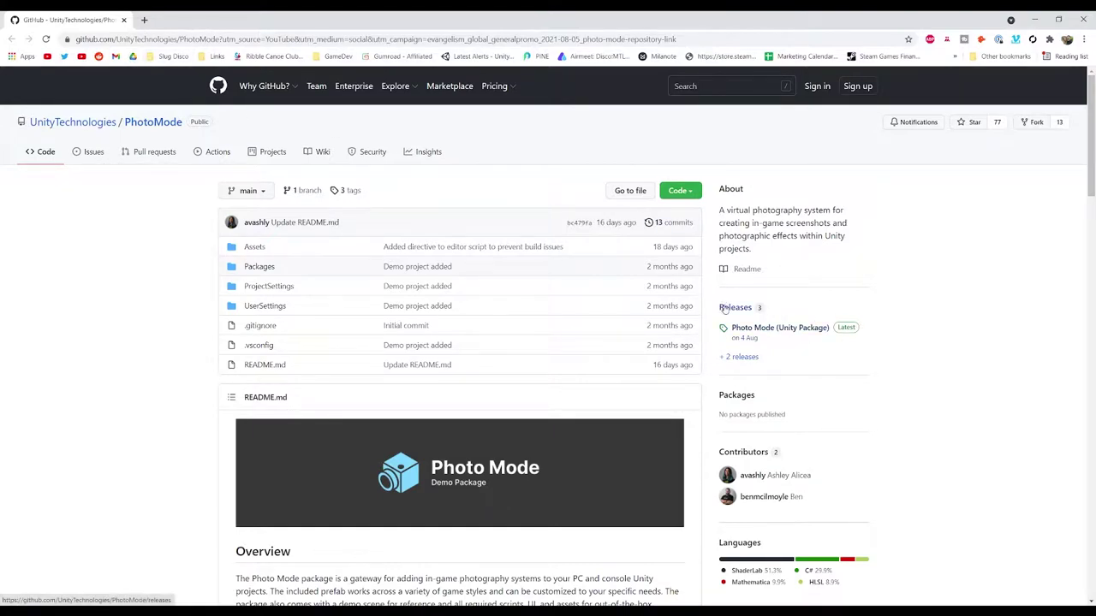
{"action": "scroll", "coordinate": [319, 341], "scroll_direction": "down", "scroll_amount": 7}
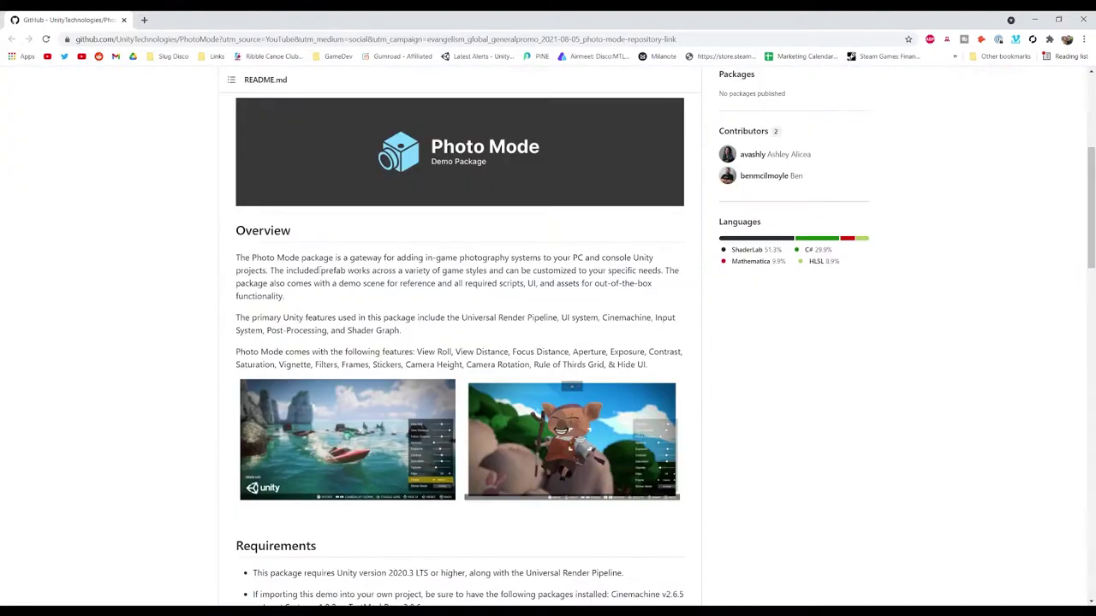
{"action": "left_click_drag", "start_coordinate": [633, 366], "coordinate": [202, 298]}
{"action": "left_click", "coordinate": [410, 371]}
{"action": "left_click_drag", "start_coordinate": [318, 361], "coordinate": [430, 379]}
{"action": "left_click", "coordinate": [468, 371]}
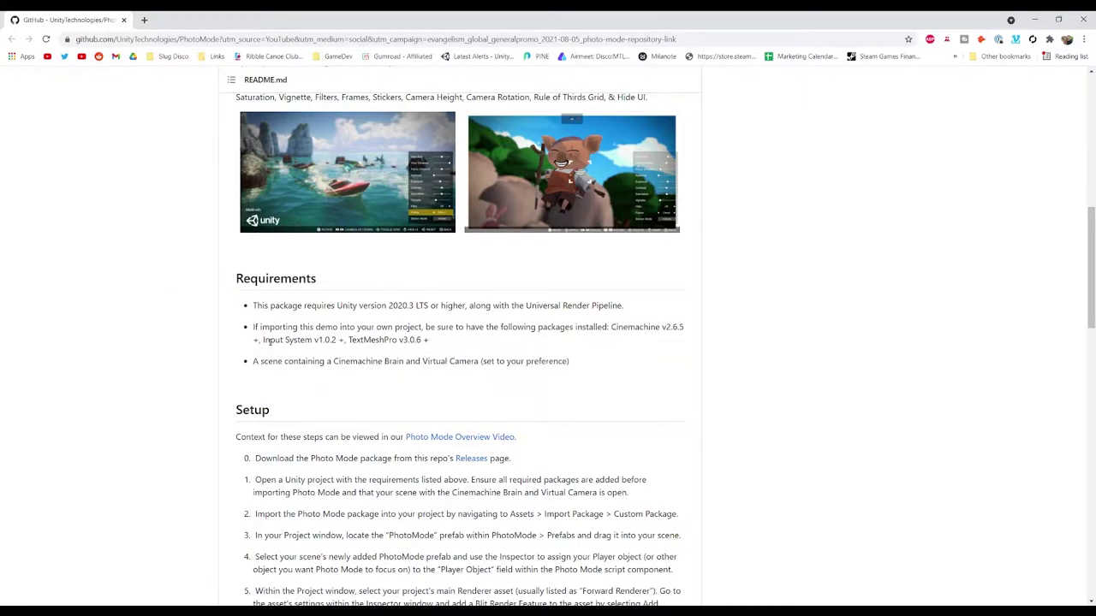
Read the README's package and Cinemachine requirements and its numbered setup instructions.
{"action": "left_click_drag", "start_coordinate": [331, 362], "coordinate": [605, 368]}
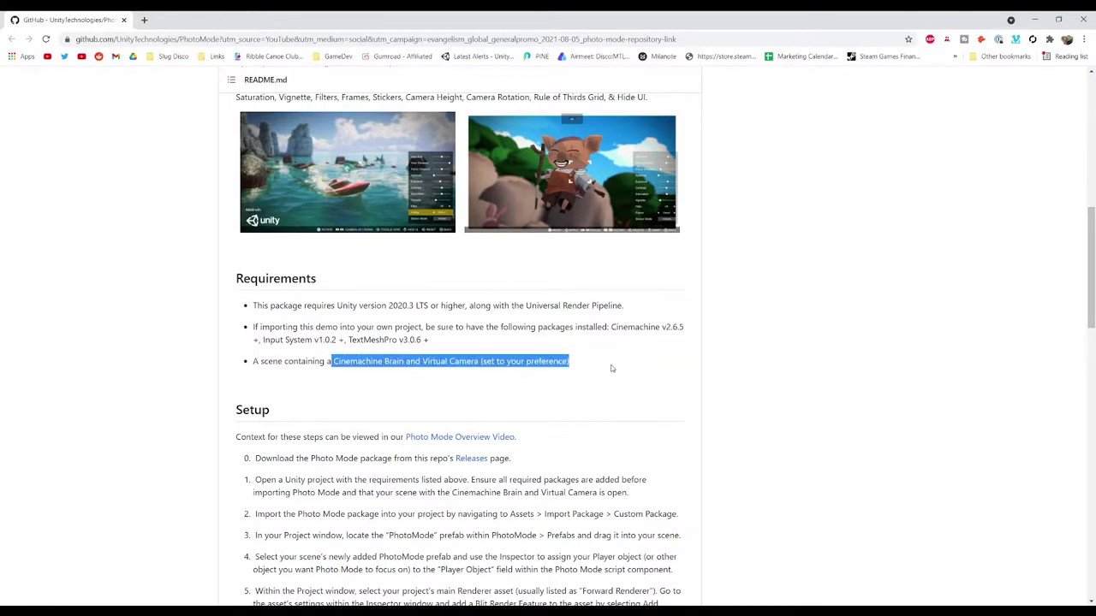
{"action": "left_click", "coordinate": [533, 344]}
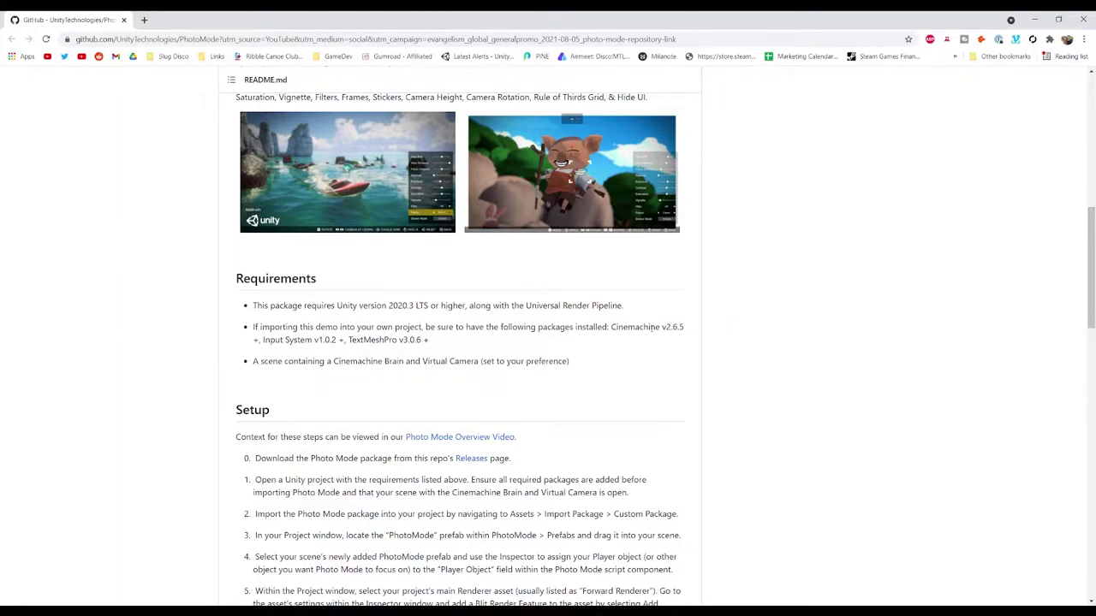
{"action": "scroll", "coordinate": [129, 385], "scroll_direction": "down", "scroll_amount": 3}
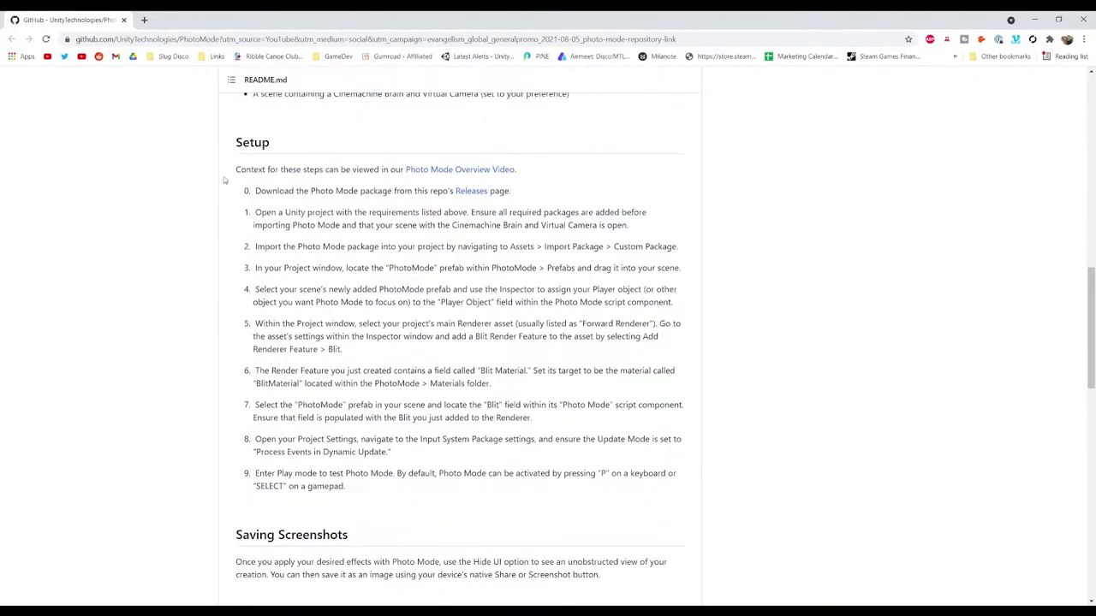
{"action": "left_click_drag", "start_coordinate": [226, 179], "coordinate": [505, 497]}
{"action": "left_click", "coordinate": [505, 496]}
{"action": "scroll", "coordinate": [549, 462], "scroll_direction": "up", "scroll_amount": 10}
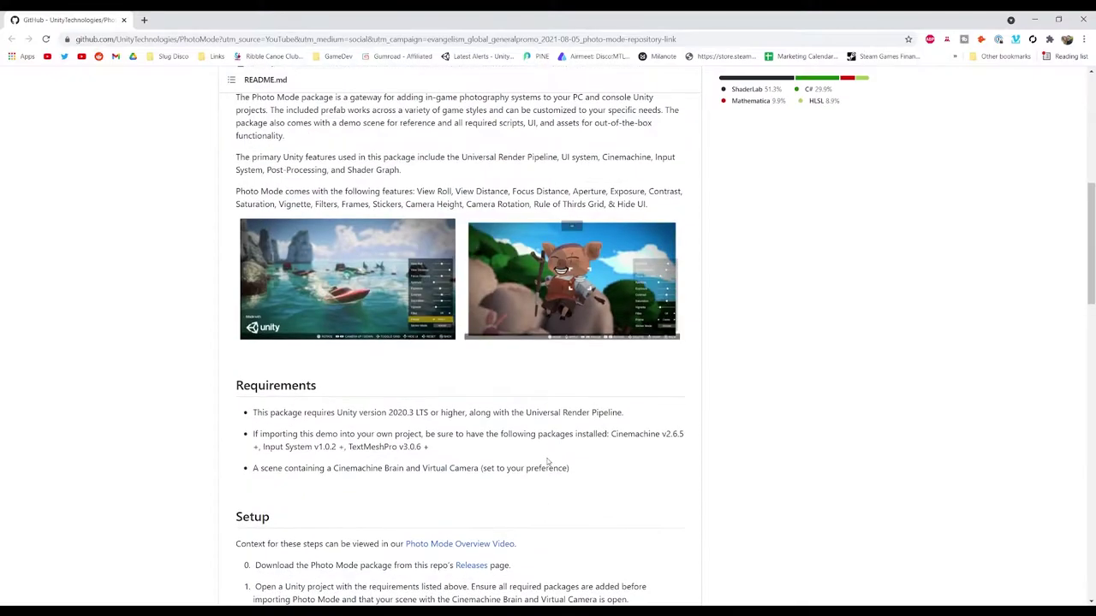
{"action": "scroll", "coordinate": [804, 362], "scroll_direction": "up", "scroll_amount": 1}
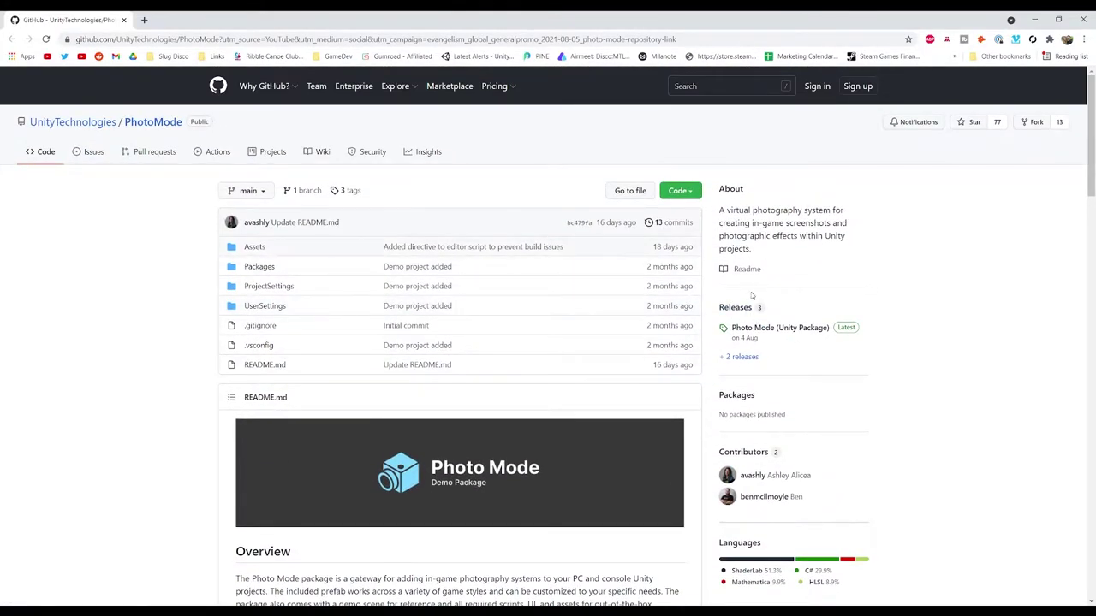
Open the repository's Releases page and locate the PhotoMode_v3.unitypackage asset of the latest release.
{"action": "left_click", "coordinate": [735, 307]}
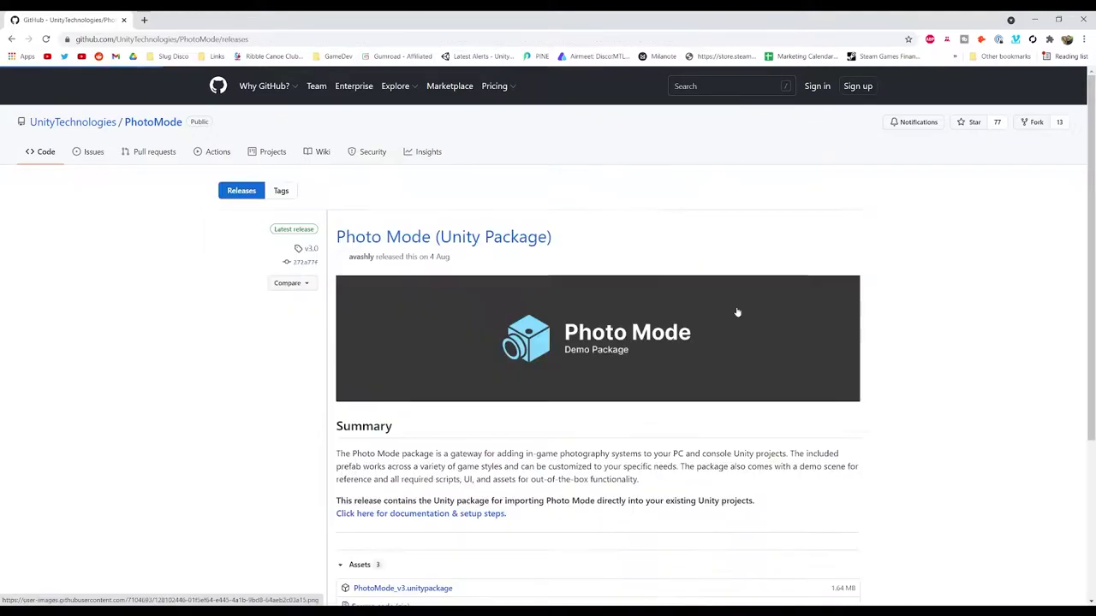
{"action": "scroll", "coordinate": [269, 301], "scroll_direction": "down", "scroll_amount": 3}
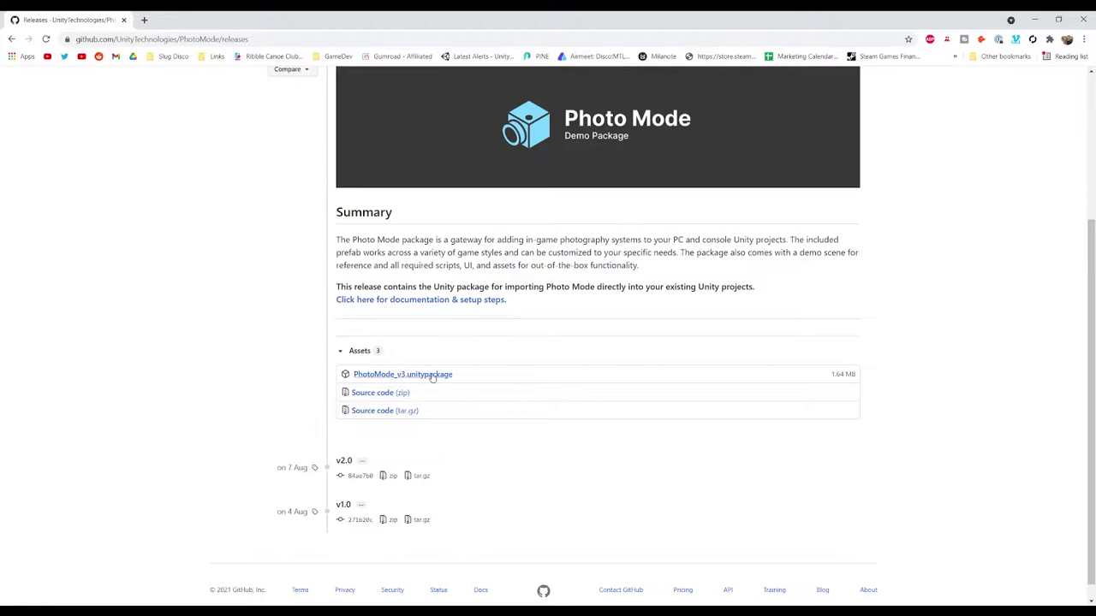
{"action": "left_click_drag", "start_coordinate": [353, 374], "coordinate": [480, 384]}
{"action": "left_click", "coordinate": [482, 378]}
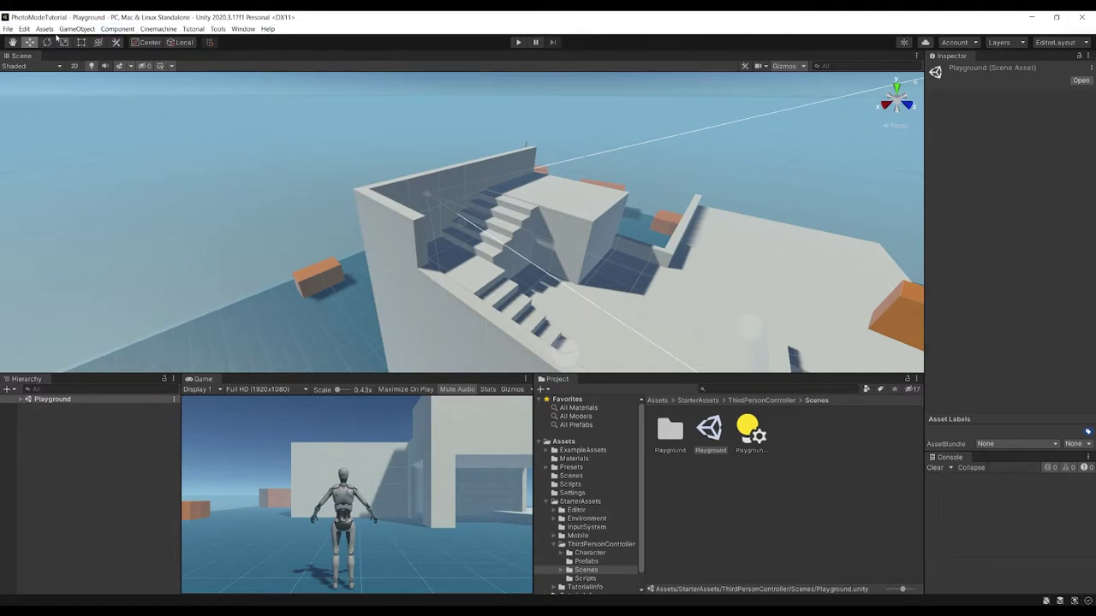
Switch to Unity and import PhotoMode_v3.unitypackage from the Downloads folder as a custom package.
{"action": "left_click", "coordinate": [47, 30]}
{"action": "mouse_move", "coordinate": [121, 143]}
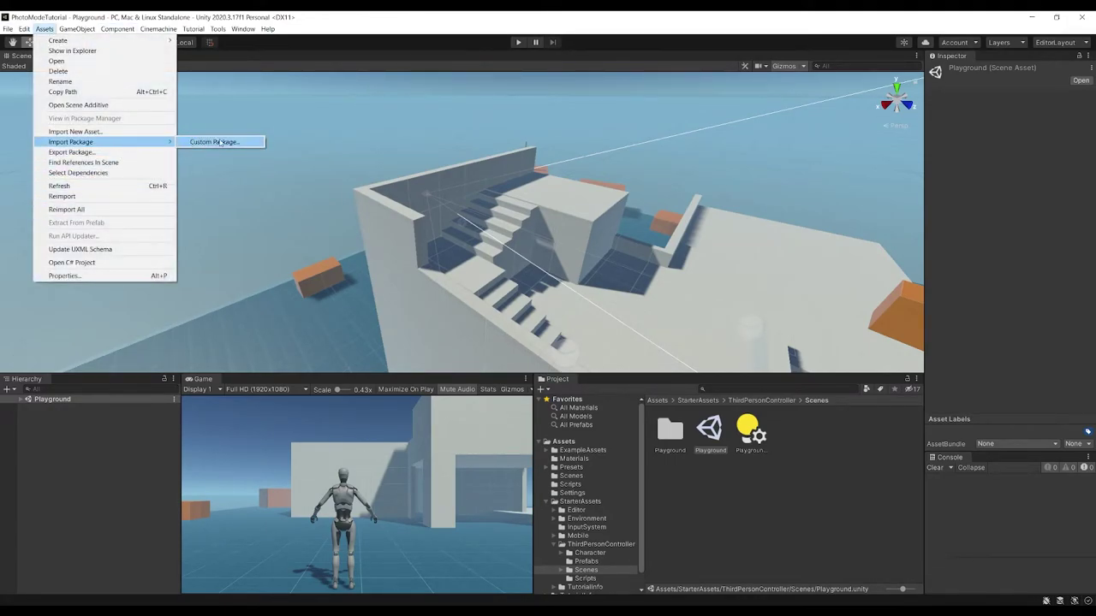
{"action": "left_click", "coordinate": [220, 142]}
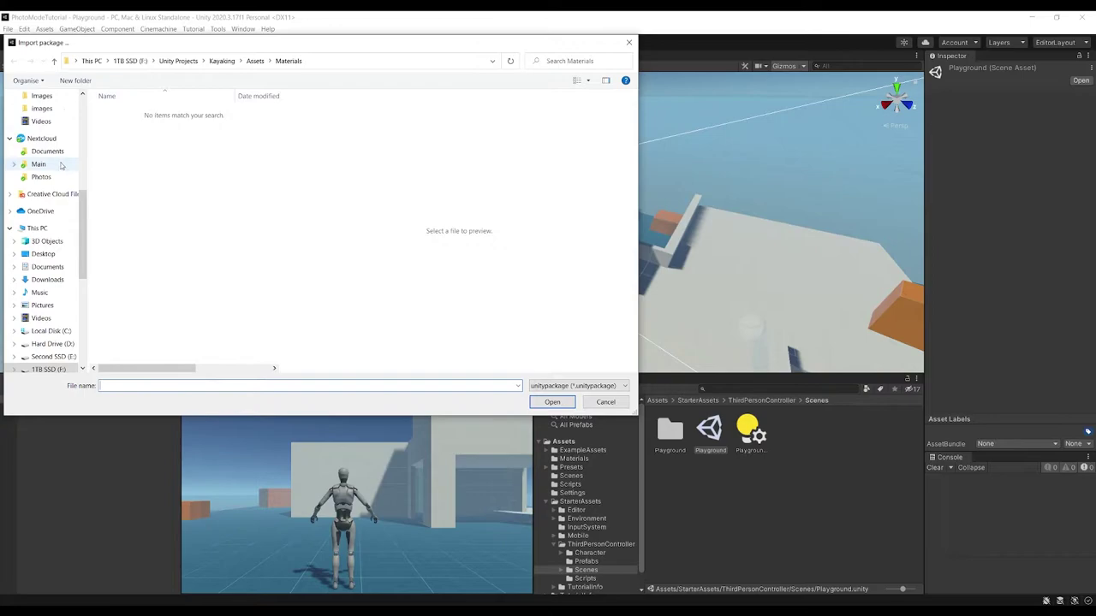
{"action": "left_click", "coordinate": [47, 279]}
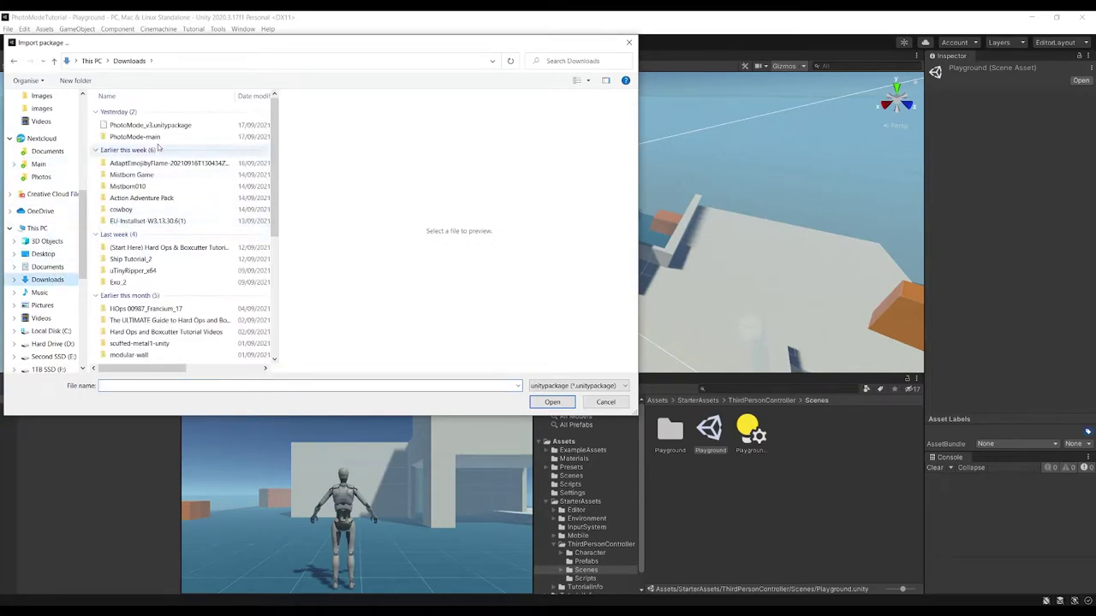
{"action": "left_click", "coordinate": [171, 126]}
{"action": "double_click", "coordinate": [209, 129]}
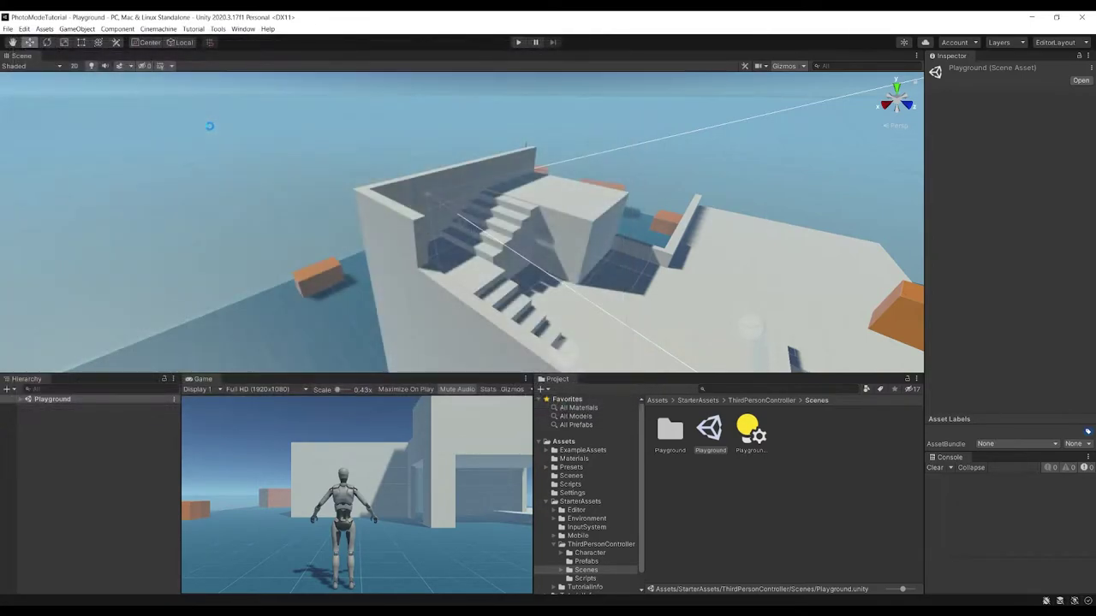
{"action": "left_click", "coordinate": [918, 430]}
Raise the PlayerArmature to about Y 3.4 and place it on the upper platform near the stairs.
{"action": "left_click_drag", "start_coordinate": [334, 297], "coordinate": [666, 330], "text": "alt"}
{"action": "left_click", "coordinate": [395, 221]}
{"action": "left_click", "coordinate": [657, 332]}
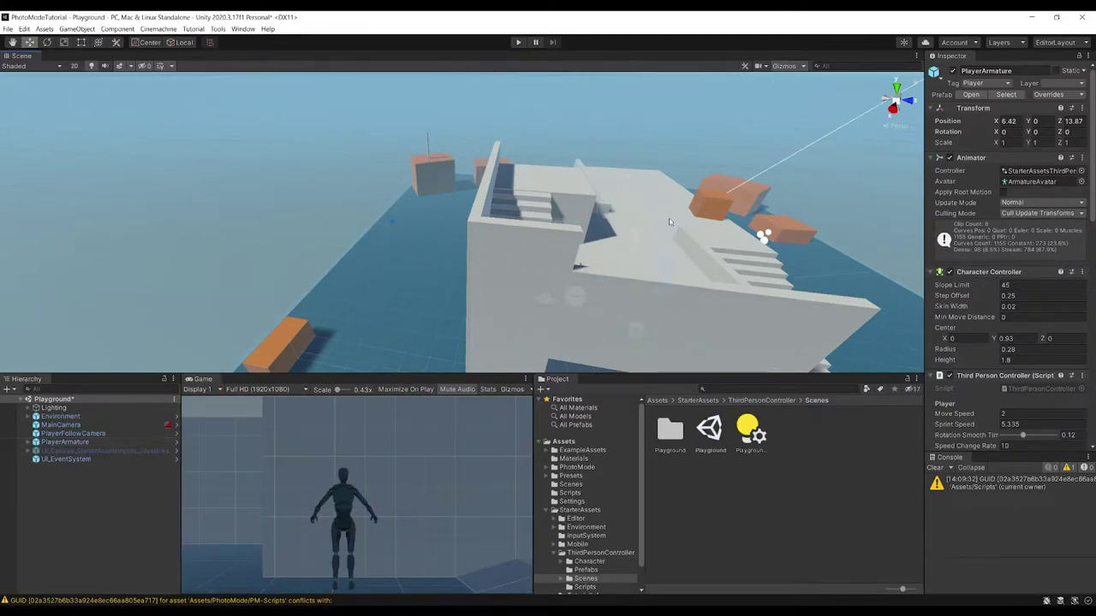
{"action": "left_click", "coordinate": [638, 329]}
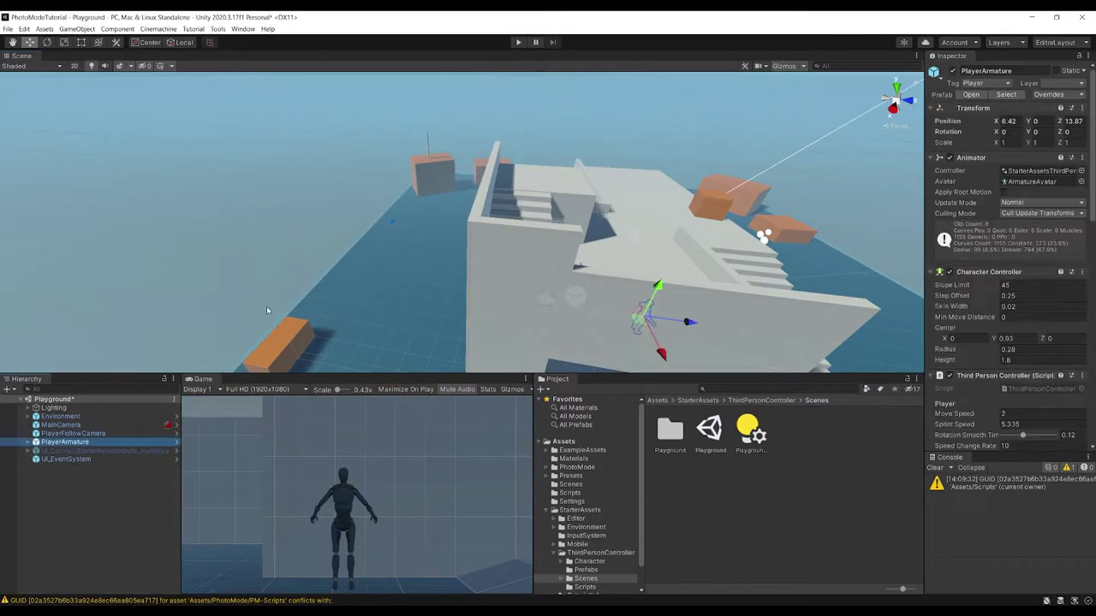
{"action": "key", "text": "f"}
{"action": "left_click_drag", "start_coordinate": [525, 169], "coordinate": [541, 111]}
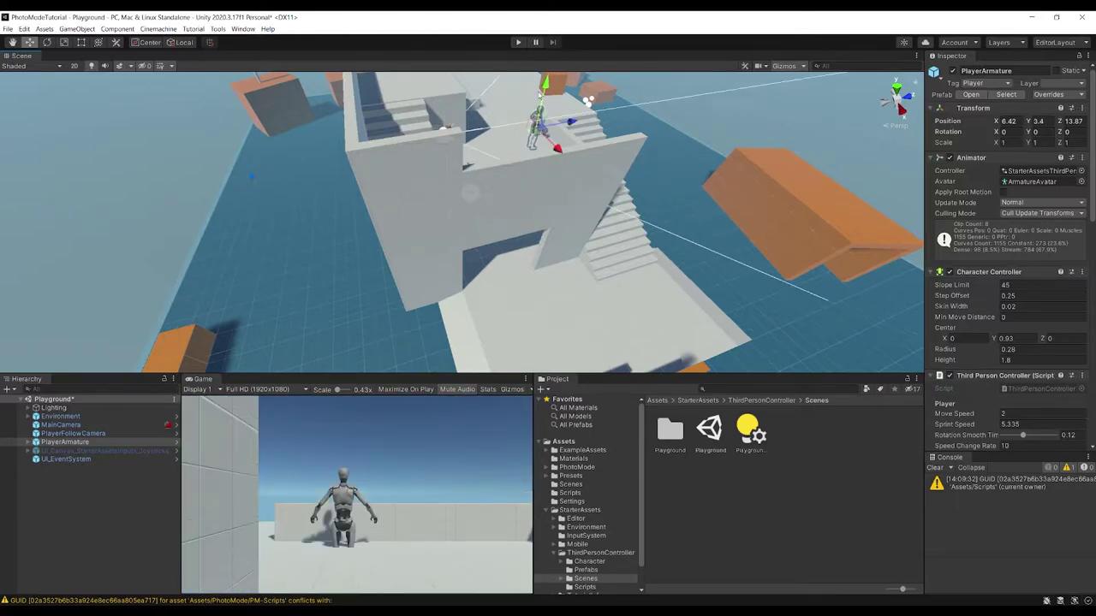
{"action": "left_click", "coordinate": [539, 94]}
{"action": "right_click_drag", "start_coordinate": [536, 205], "coordinate": [509, 188]}
{"action": "left_click_drag", "start_coordinate": [507, 158], "coordinate": [316, 199]}
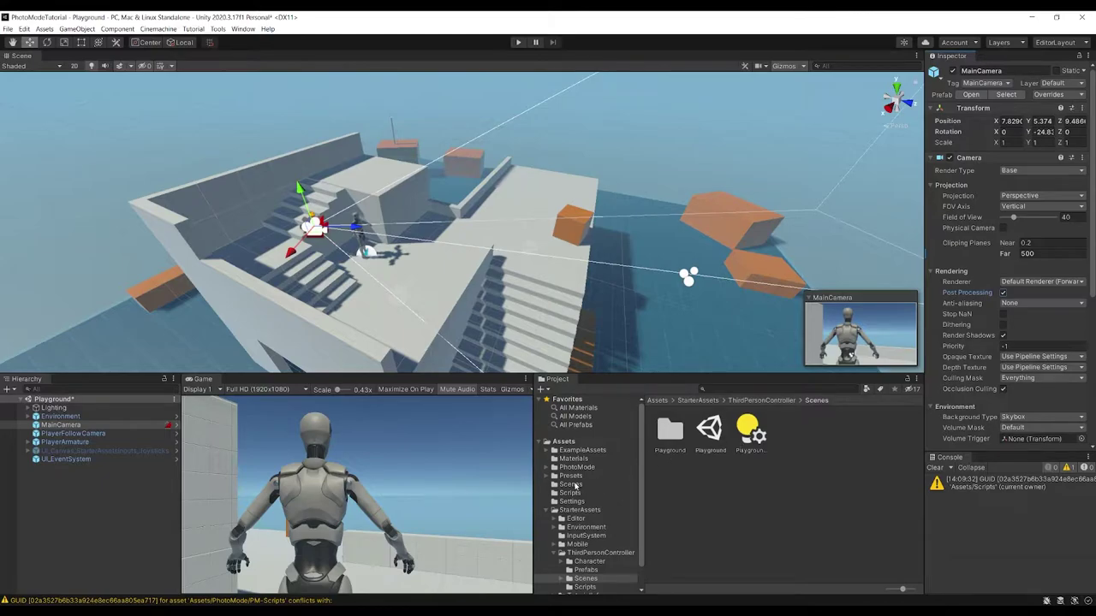
Add the PhotoMode prefab from PhotoMode/Prefabs to the Playground scene.
{"action": "left_click", "coordinate": [547, 510]}
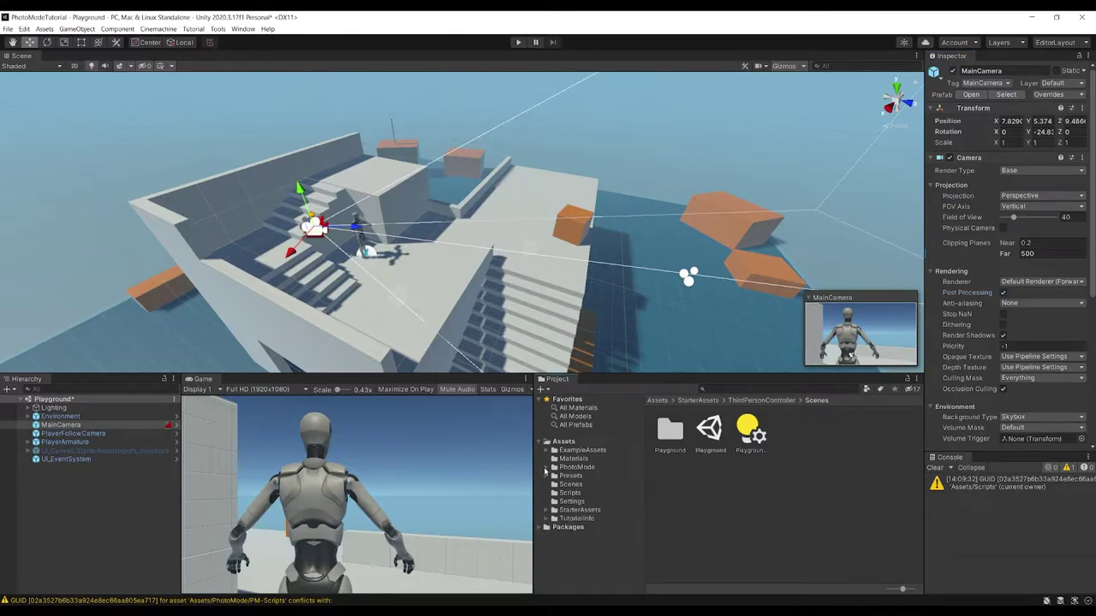
{"action": "left_click", "coordinate": [546, 467]}
{"action": "left_click", "coordinate": [578, 510]}
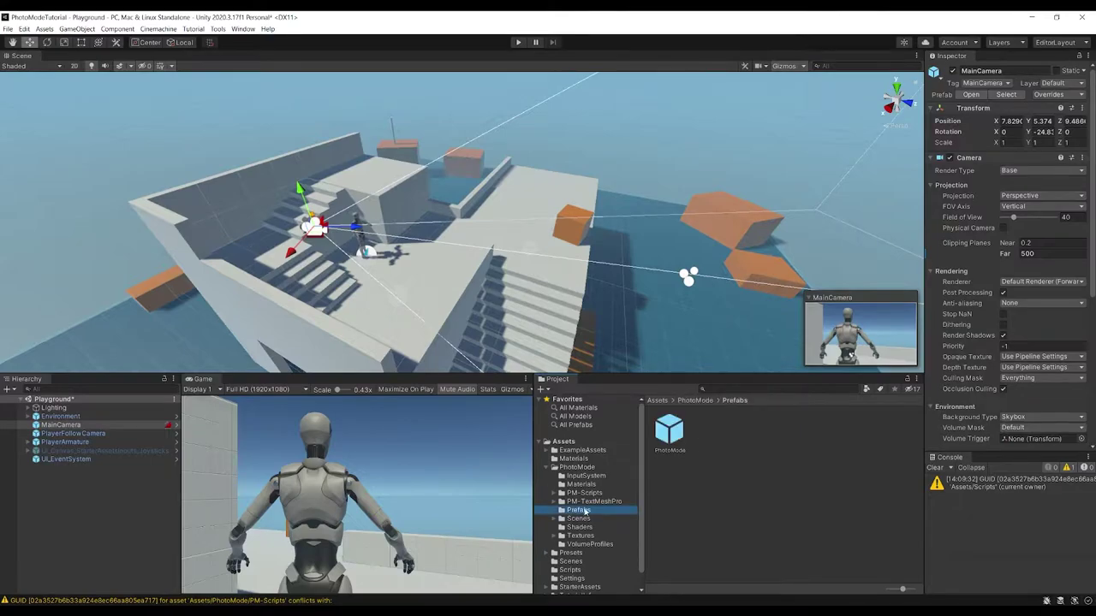
{"action": "left_click_drag", "start_coordinate": [535, 456], "coordinate": [109, 476]}
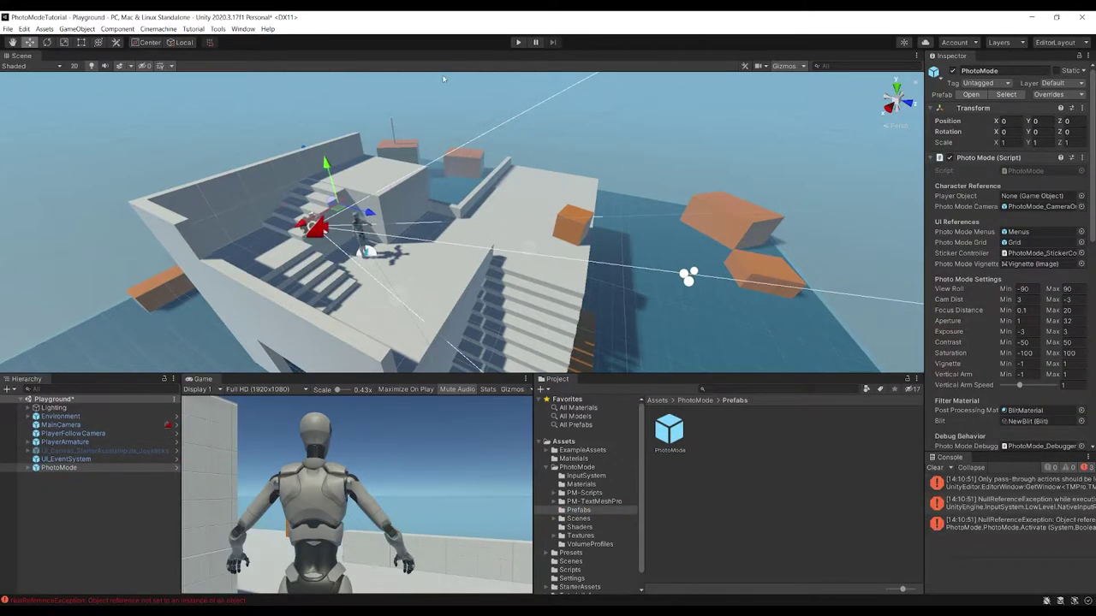
Play the scene to bring up the TMP Importer, exit play mode and import the TMP Essentials.
{"action": "left_click", "coordinate": [516, 43]}
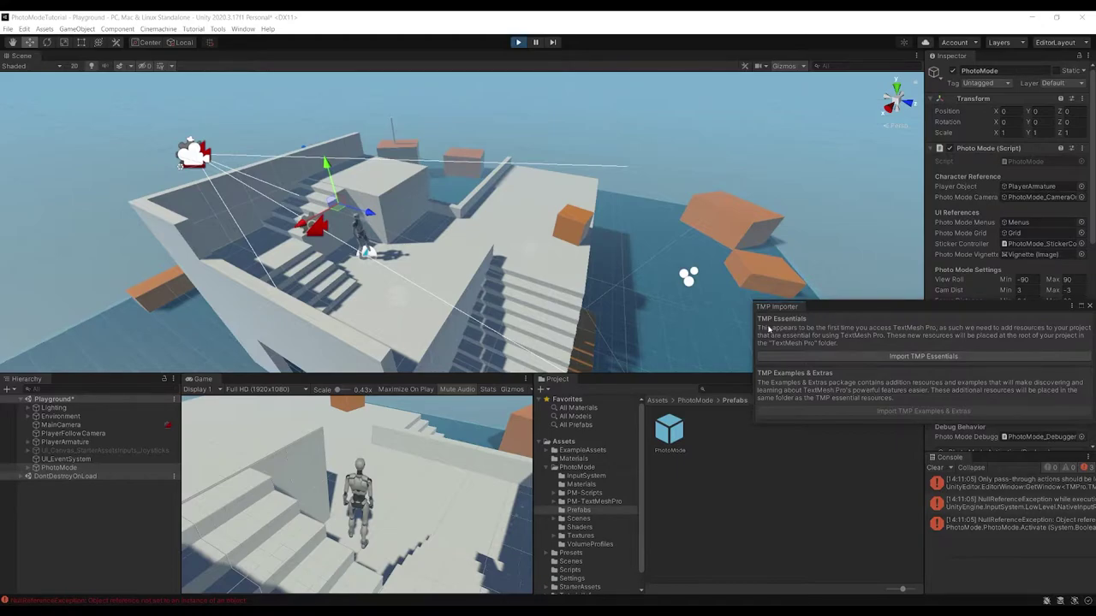
{"action": "left_click", "coordinate": [877, 354]}
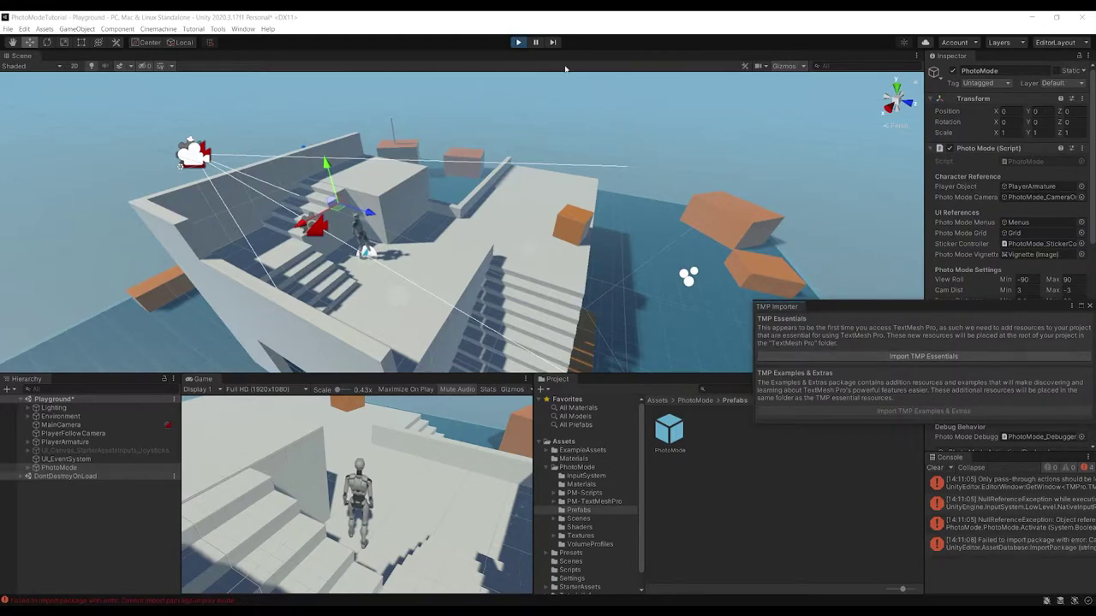
{"action": "left_click", "coordinate": [518, 42]}
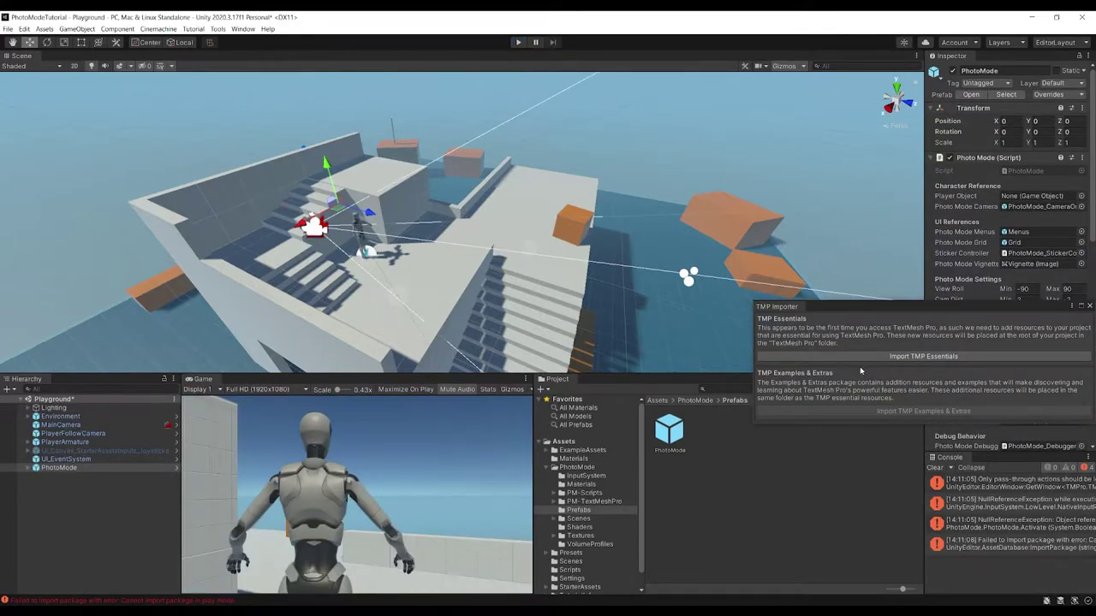
{"action": "left_click", "coordinate": [863, 357]}
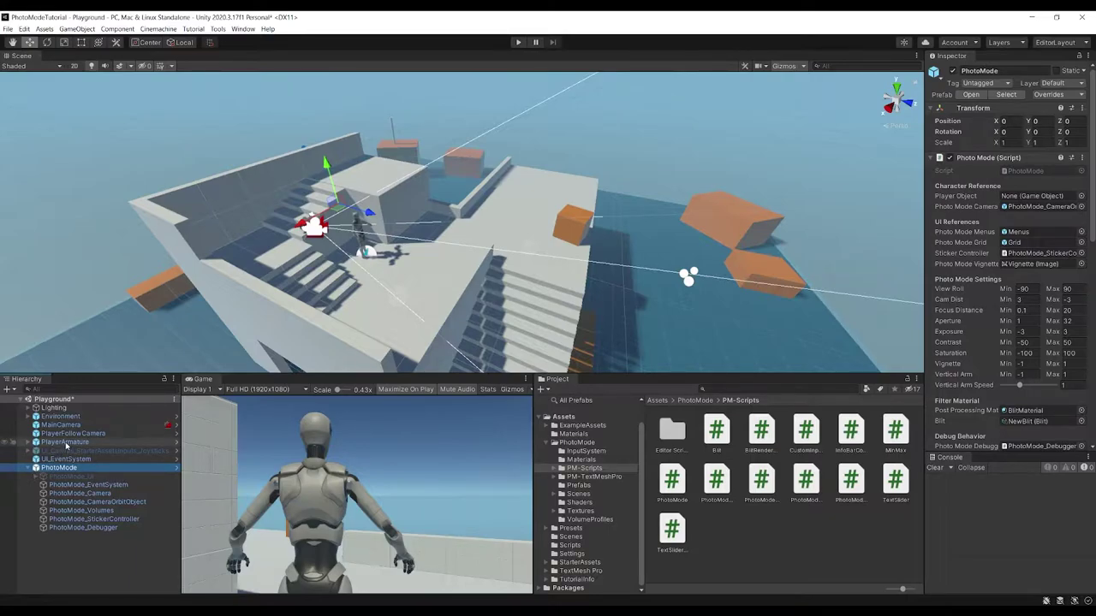
Assign PlayerArmature as the Player Object of the Photo Mode script, and exit play mode after testing photo mode.
{"action": "left_click_drag", "start_coordinate": [66, 445], "coordinate": [1047, 199]}
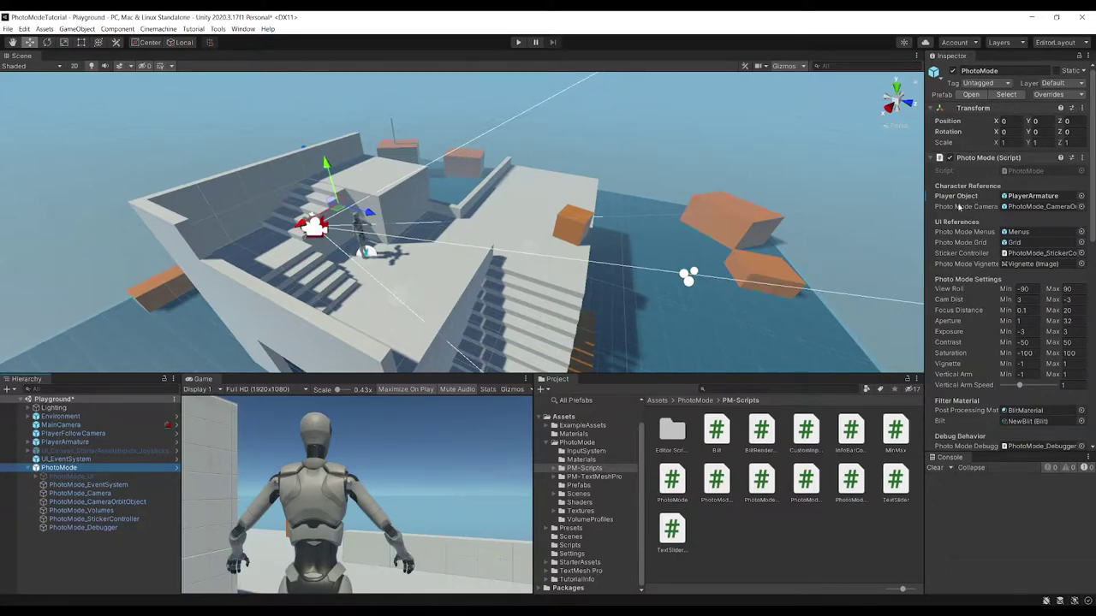
{"action": "scroll", "coordinate": [955, 301], "scroll_direction": "down", "scroll_amount": 10}
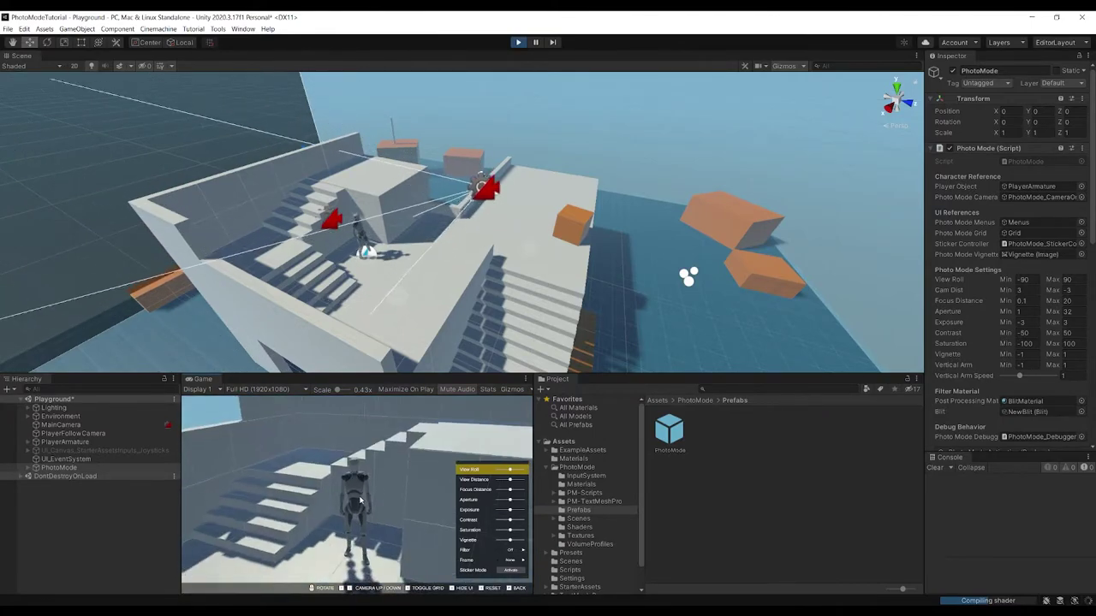
{"action": "left_click", "coordinate": [518, 42]}
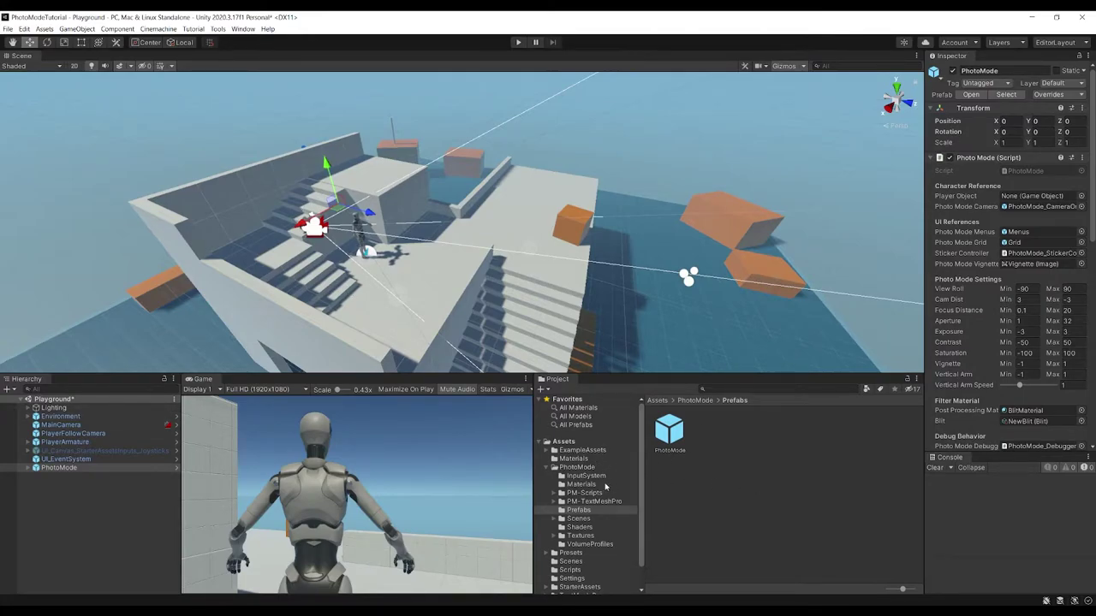
Set the Blit Material of the Forward Renderer's New Blit feature to BlitMaterial, using the ForwardRenderer asset in Settings.
{"action": "scroll", "coordinate": [581, 561], "scroll_direction": "down", "scroll_amount": 1}
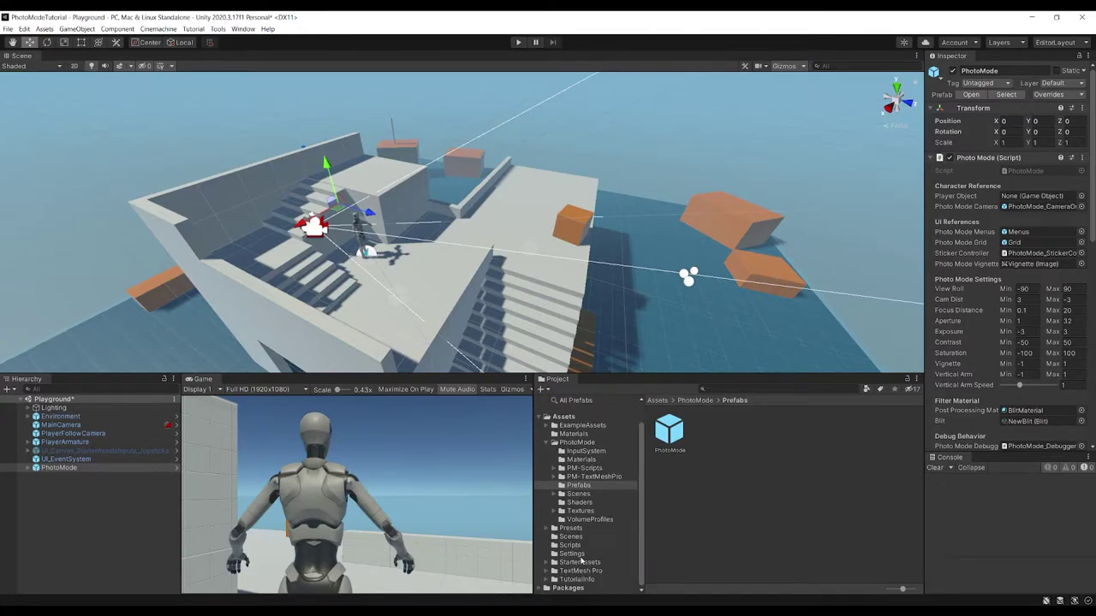
{"action": "left_click", "coordinate": [582, 554]}
{"action": "left_click", "coordinate": [679, 433]}
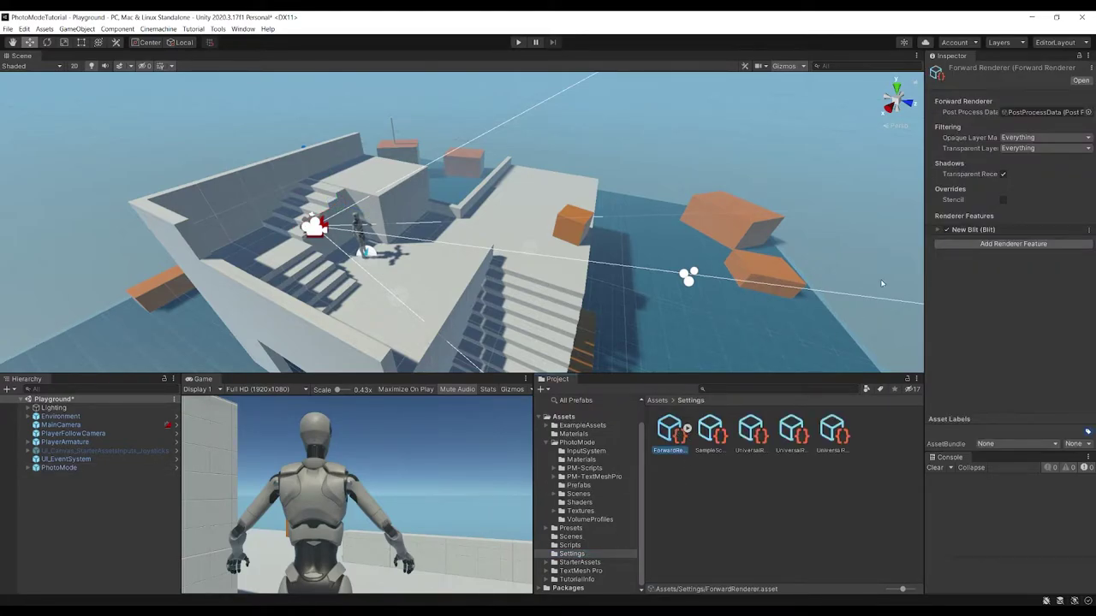
{"action": "left_click", "coordinate": [934, 231]}
{"action": "left_click", "coordinate": [938, 230]}
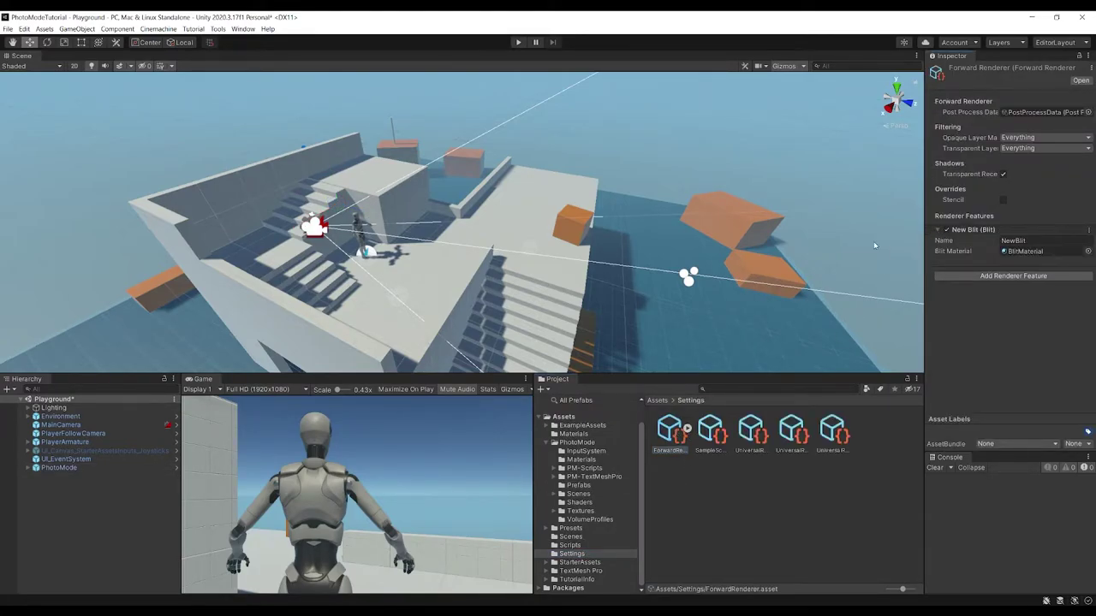
{"action": "left_click", "coordinate": [1088, 251]}
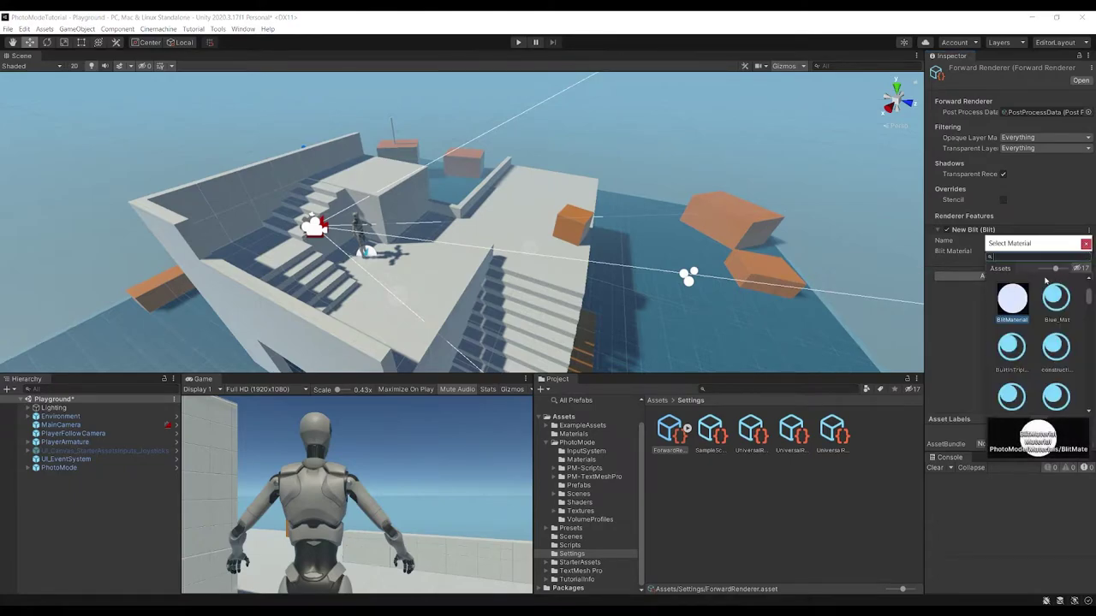
{"action": "double_click", "coordinate": [1002, 304]}
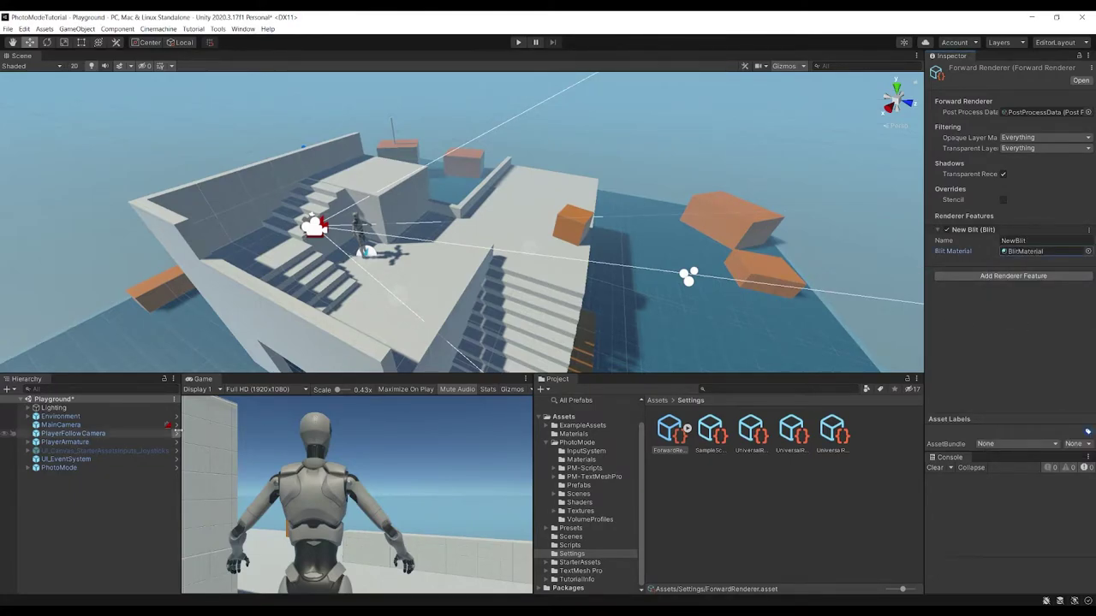
Assign NewBlit as the Blit reference of the Photo Mode script on the PhotoMode object.
{"action": "left_click", "coordinate": [86, 467]}
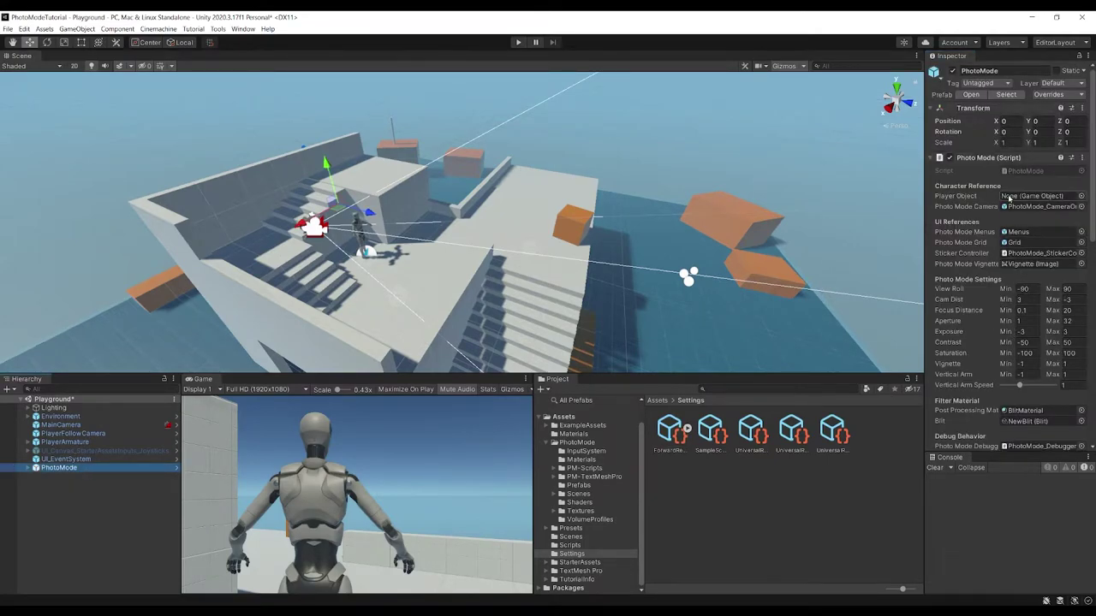
{"action": "left_click", "coordinate": [1081, 421]}
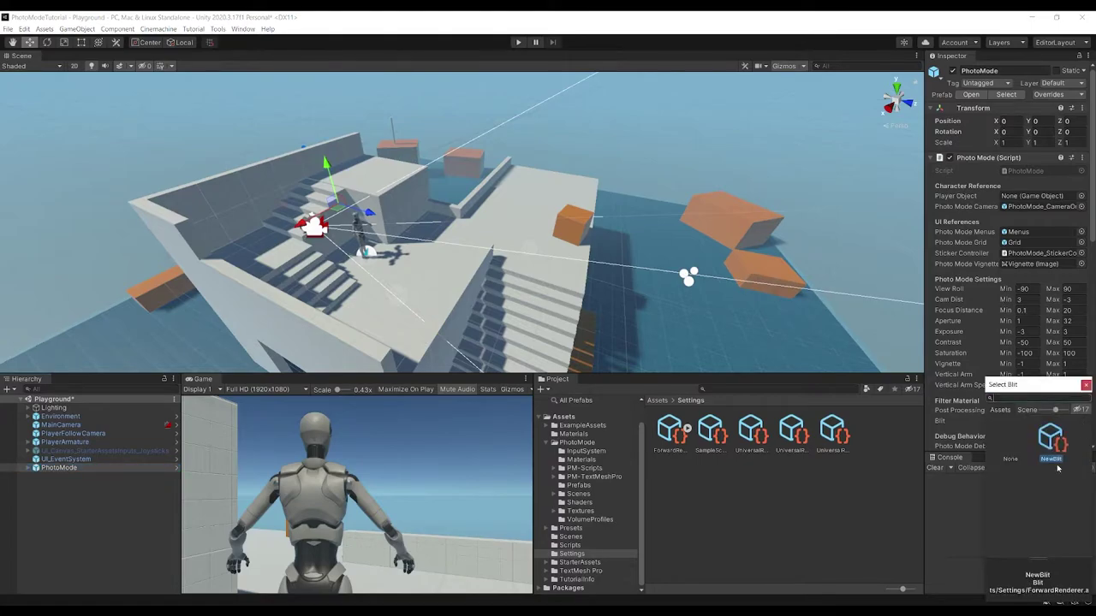
{"action": "double_click", "coordinate": [1058, 445]}
{"action": "scroll", "coordinate": [985, 417], "scroll_direction": "down", "scroll_amount": 5}
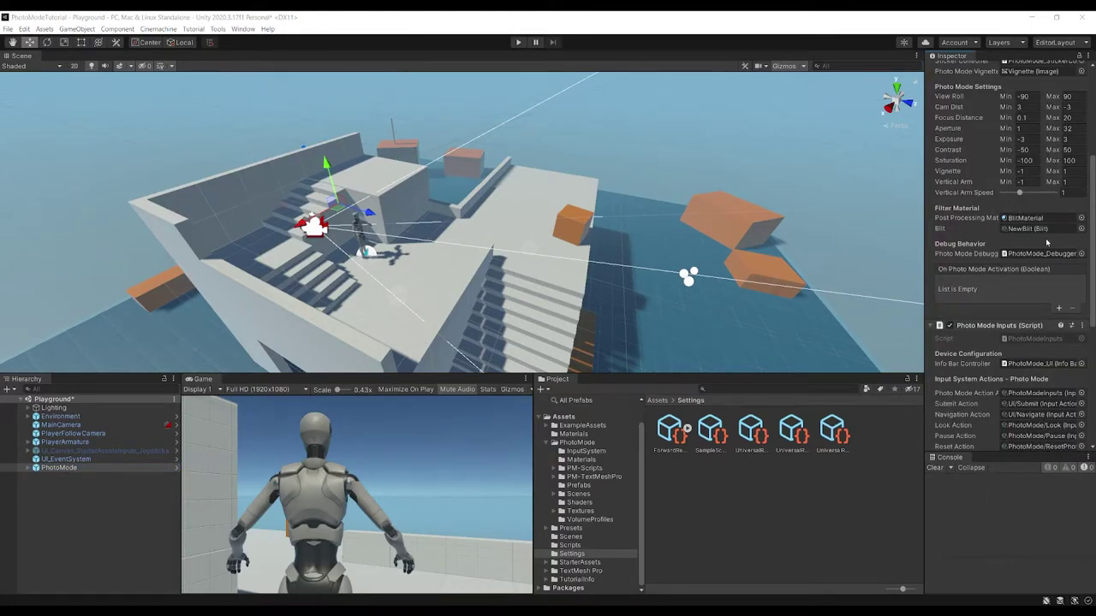
Review the New Blit feature on the ForwardRenderer asset, and return to the PhotoMode object's settings.
{"action": "left_click", "coordinate": [29, 471]}
{"action": "left_click", "coordinate": [669, 430]}
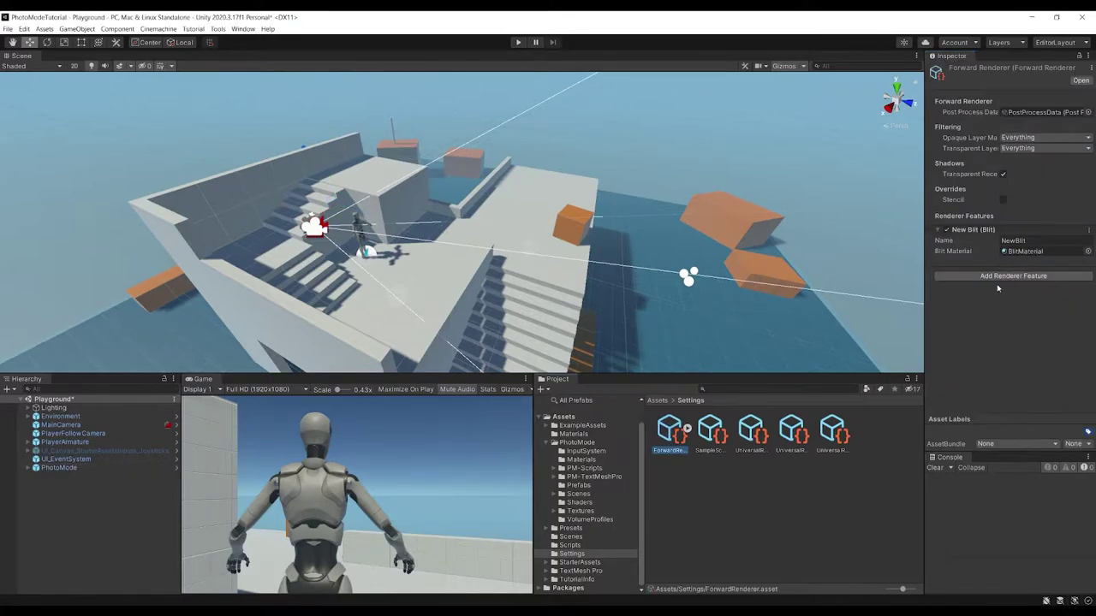
{"action": "left_click", "coordinate": [59, 467]}
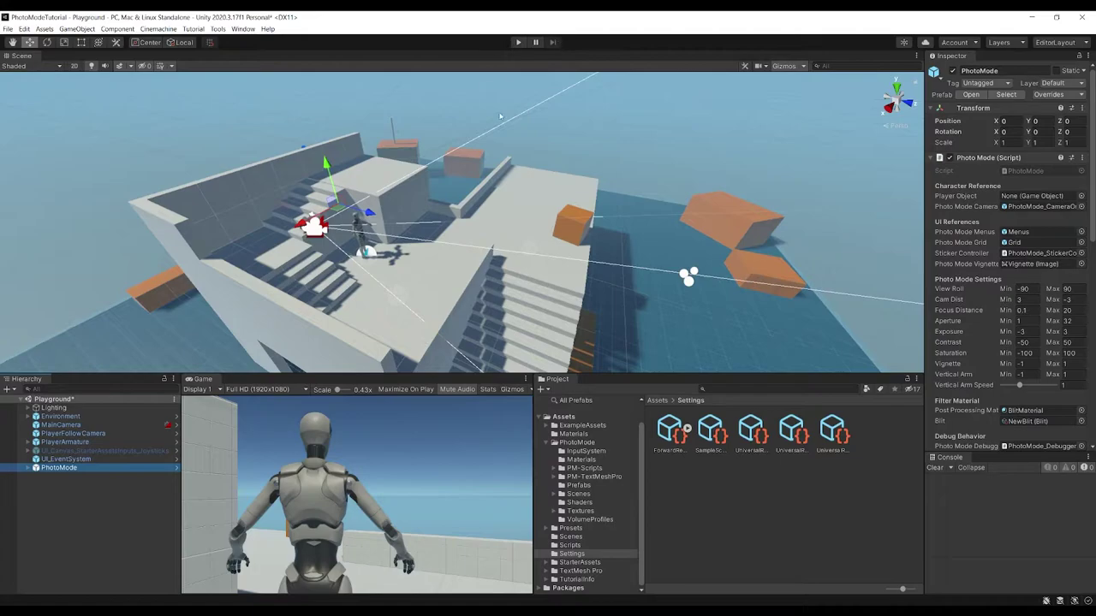
Play the scene with Maximize On Play, run the character up the stairs to the upper platform and open photo mode mid-jump.
{"action": "left_click", "coordinate": [411, 392]}
{"action": "left_click", "coordinate": [518, 43]}
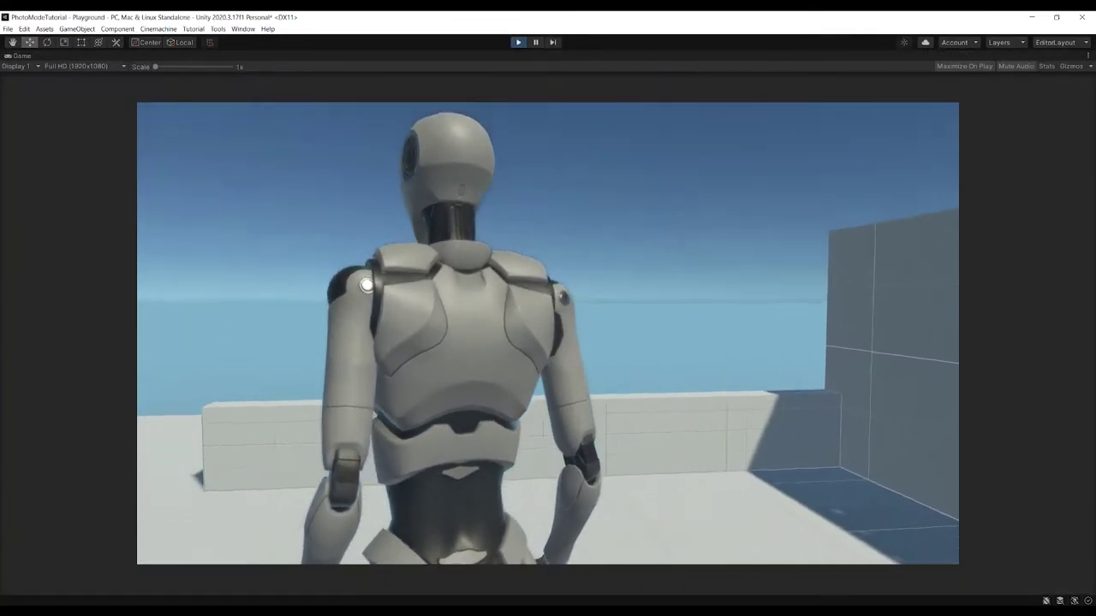
{"action": "key", "text": "w"}
{"action": "key", "text": "s"}
{"action": "key", "text": "w"}
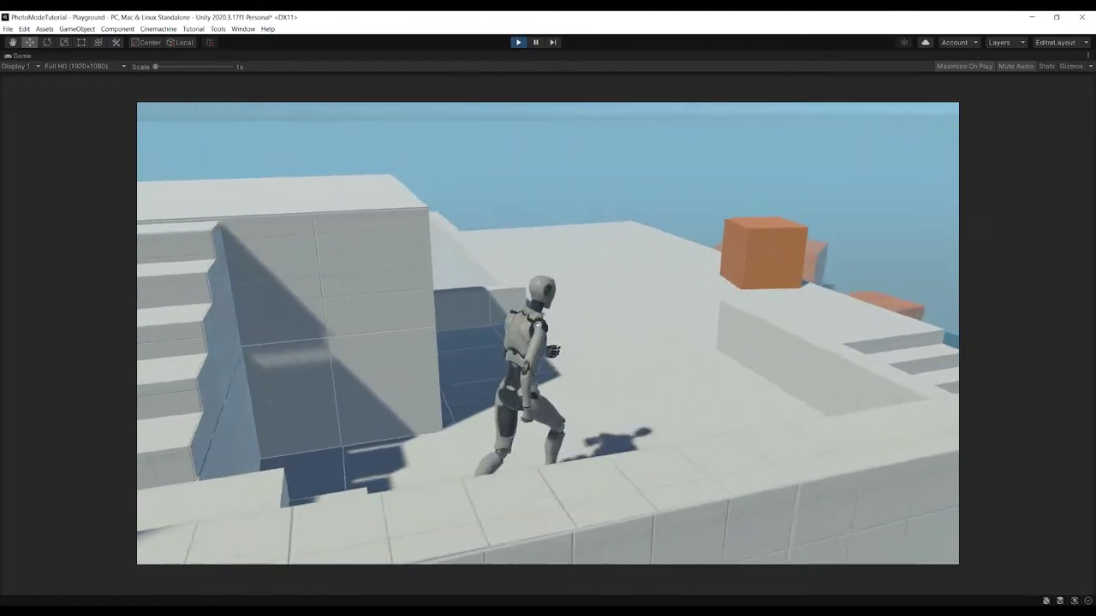
{"action": "key", "text": "a"}
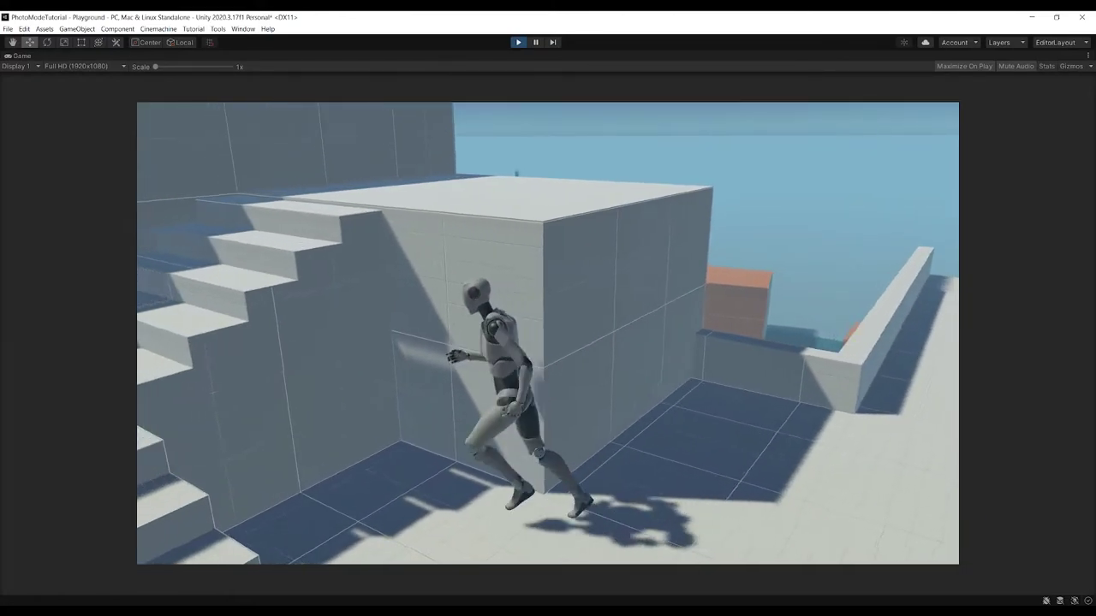
{"action": "key", "text": "w"}
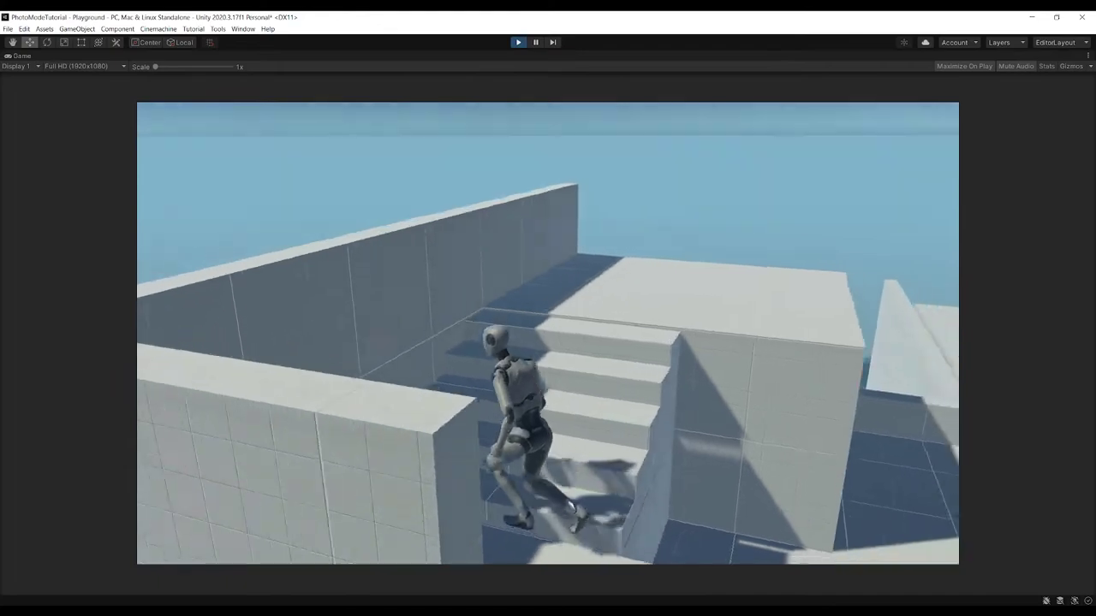
{"action": "key", "text": "w"}
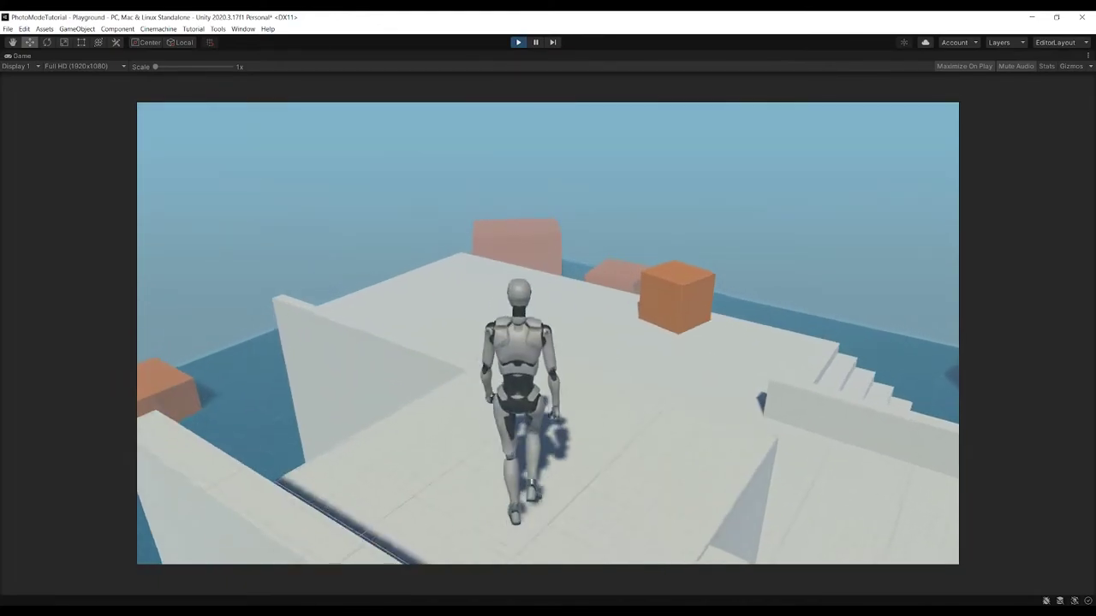
{"action": "key", "text": "space"}
{"action": "key", "text": "p"}
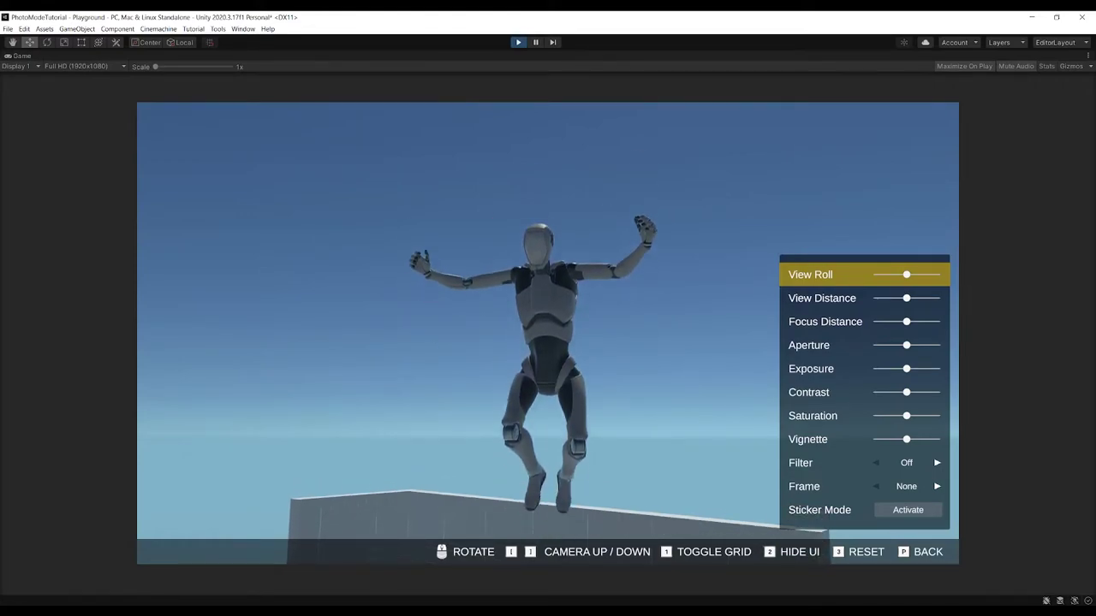
Try out photo mode's grid toggle, UI hiding and reset, leaving the UI shown and the grid off.
{"action": "key", "text": "1"}
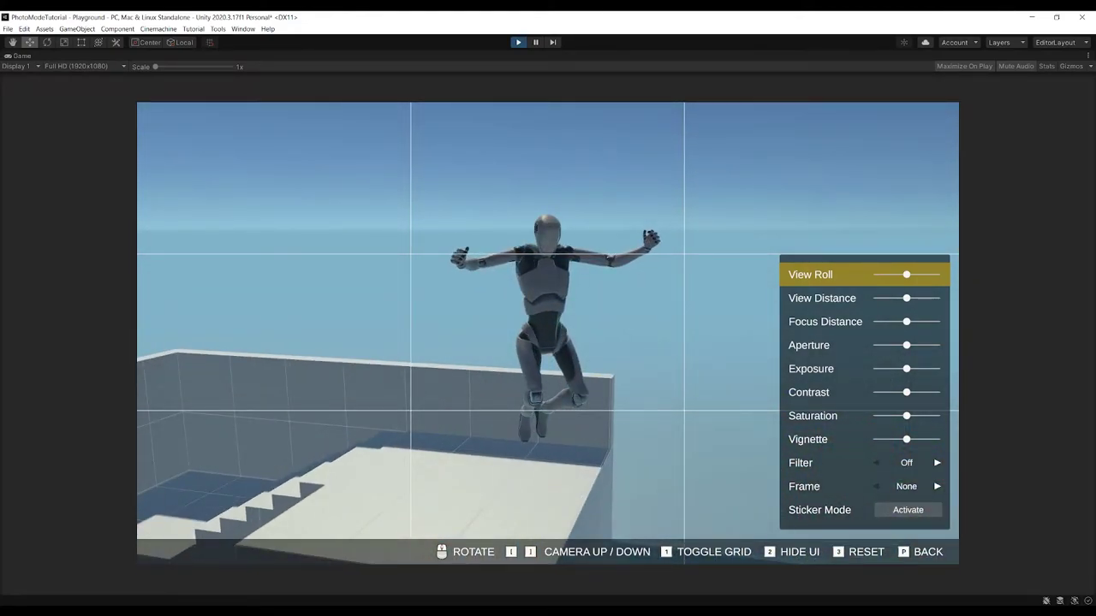
{"action": "key", "text": "2"}
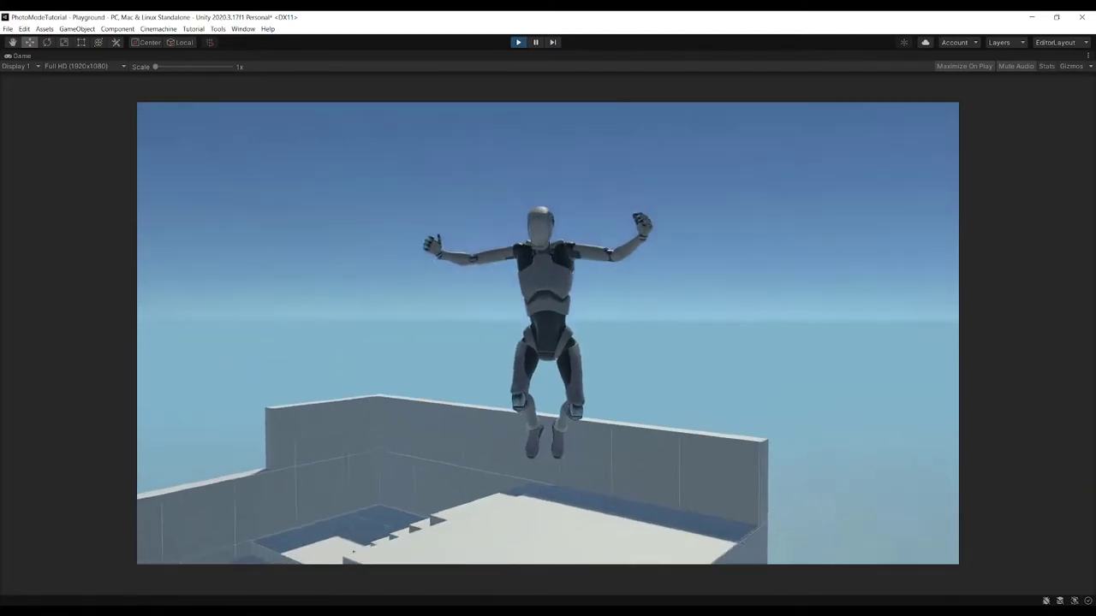
{"action": "key", "text": "2"}
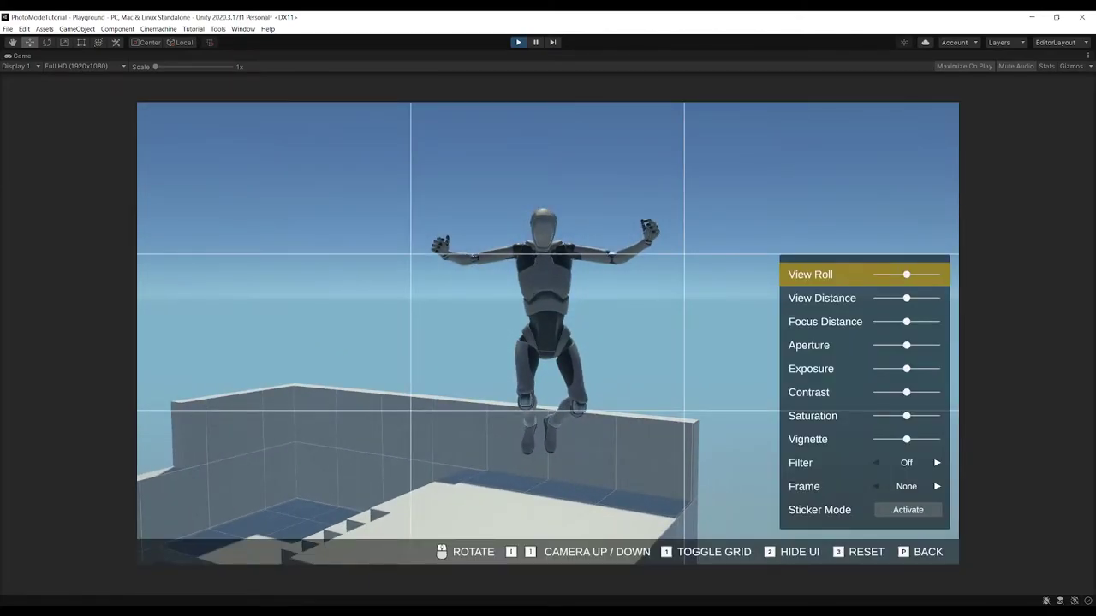
{"action": "key", "text": "3"}
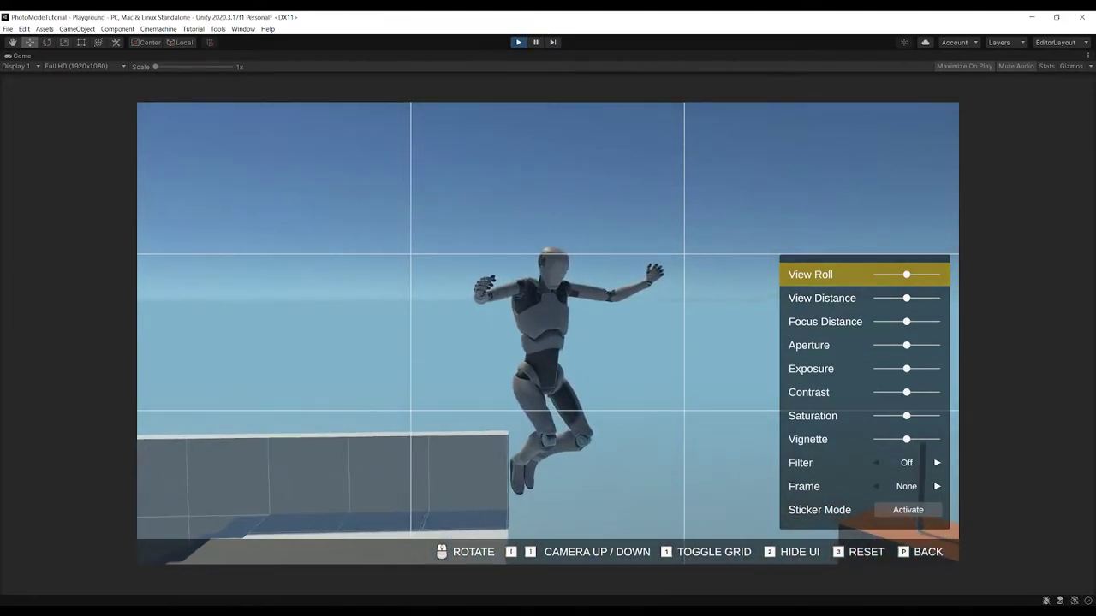
{"action": "key", "text": "1"}
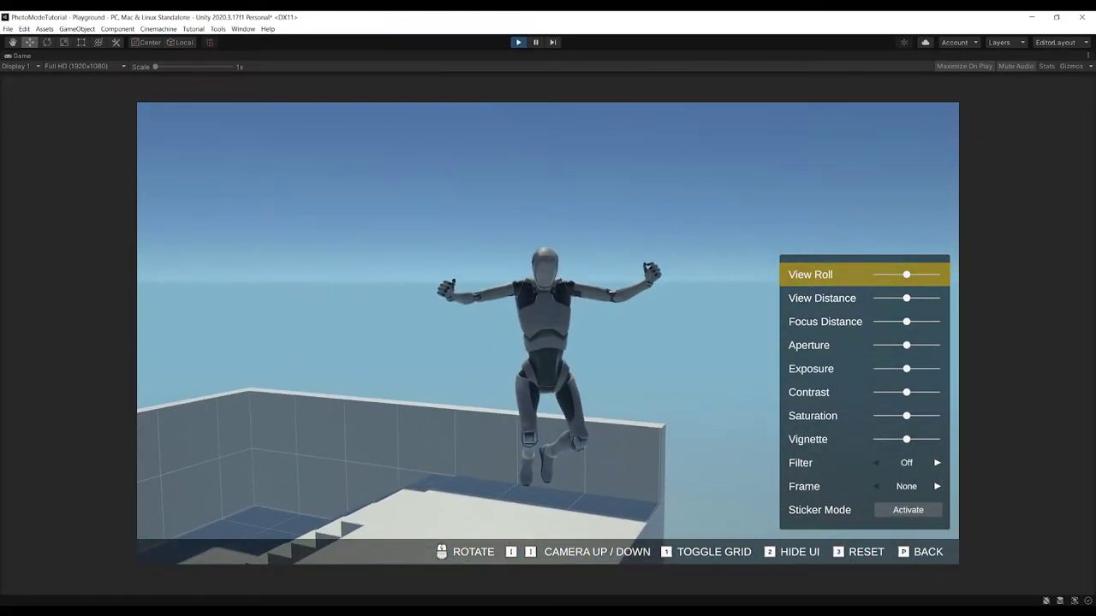
Browse the photo mode settings from View Roll down to Saturation and return to View Roll.
{"action": "key", "text": "Down"}
{"action": "key", "text": "Down"}
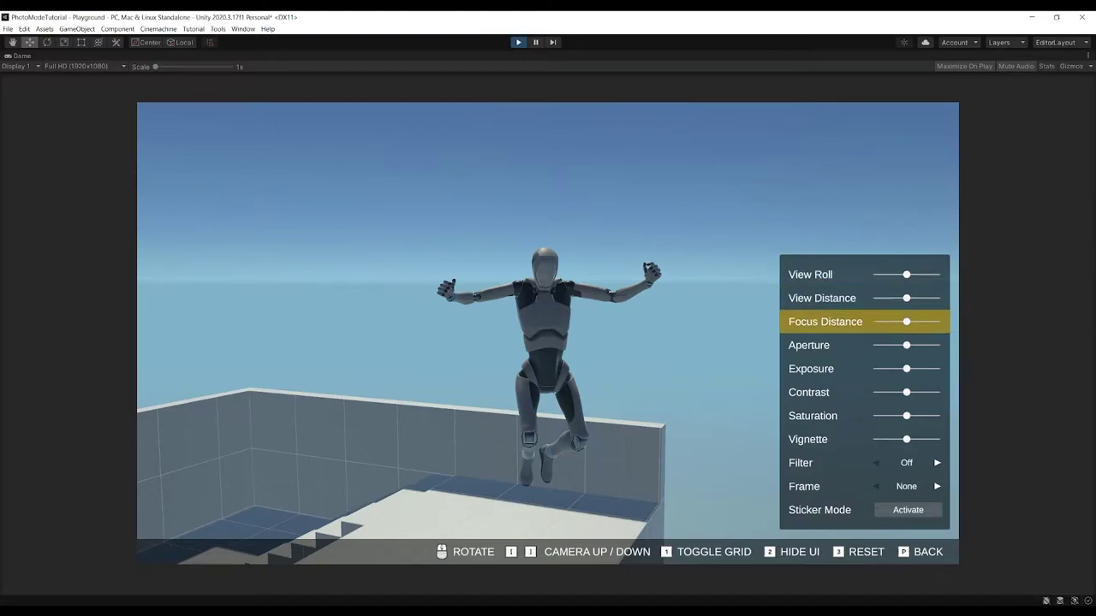
{"action": "key", "text": "Up"}
{"action": "key", "text": "Up"}
{"action": "key", "text": "Down"}
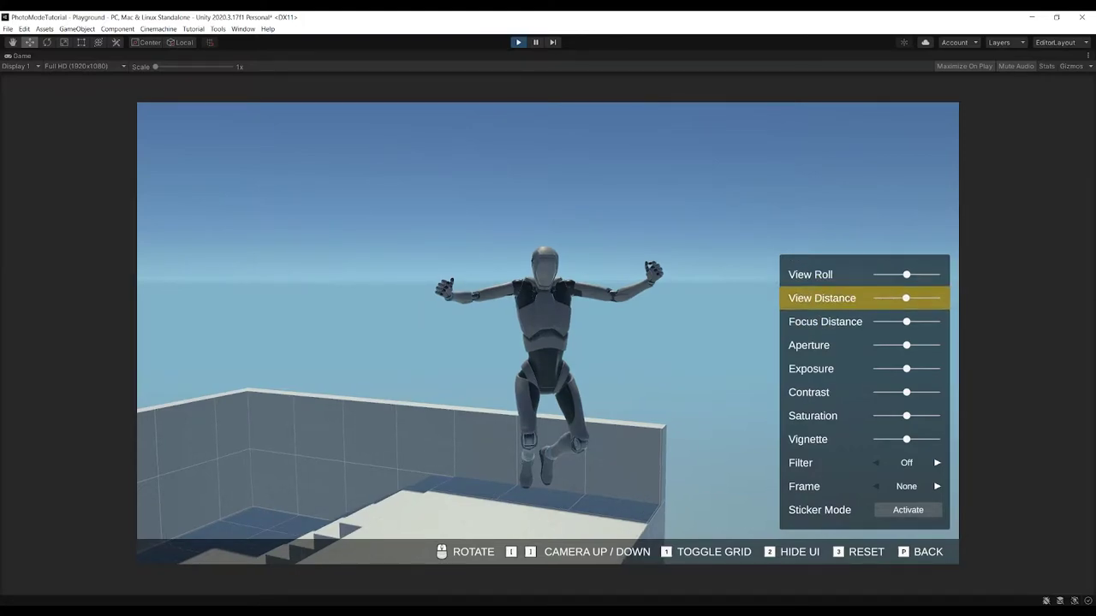
{"action": "key", "text": "Up"}
{"action": "key", "text": "Down"}
{"action": "key", "text": "Down"}
{"action": "key", "text": "Down"}
{"action": "key", "text": "Down"}
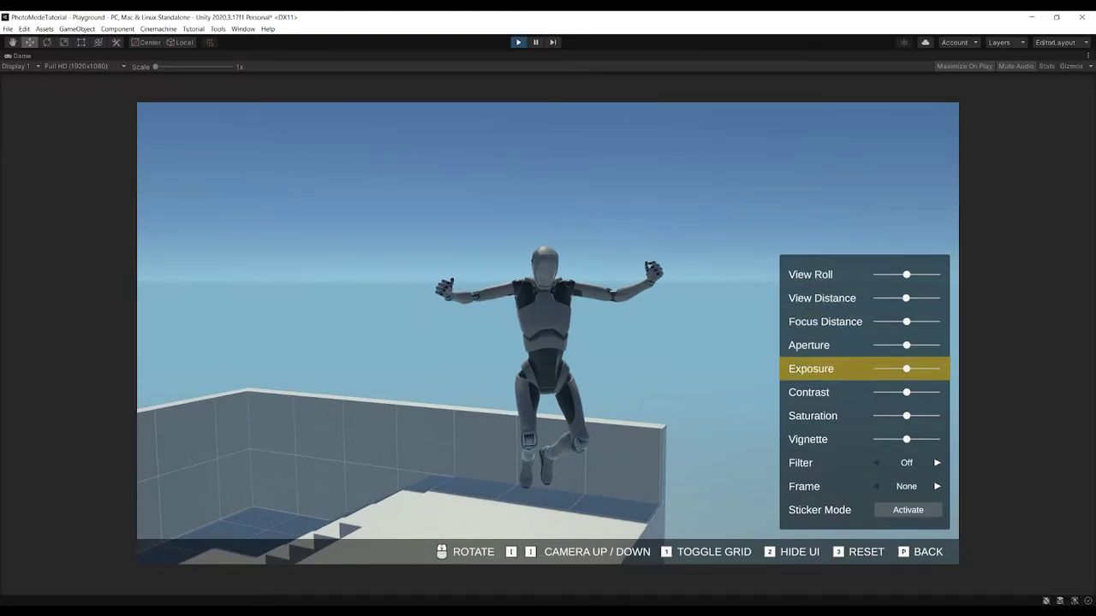
{"action": "key", "text": "Down"}
{"action": "key", "text": "Down"}
{"action": "key", "text": "Up"}
{"action": "key", "text": "Up"}
{"action": "key", "text": "Up"}
{"action": "key", "text": "Up"}
{"action": "key", "text": "Up"}
{"action": "key", "text": "Up"}
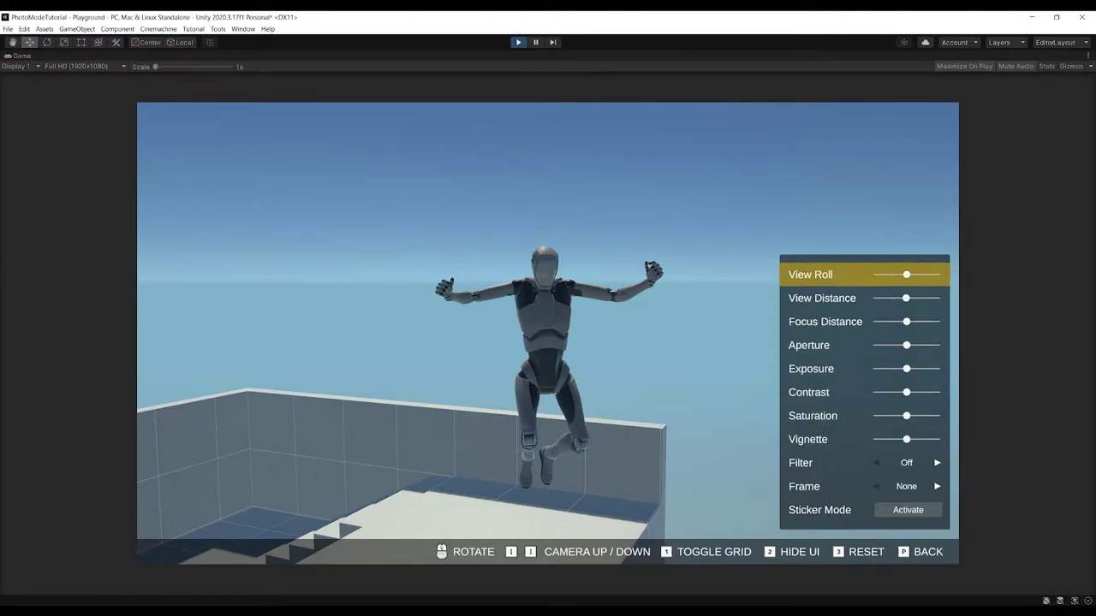
Try tilting the view both ways with View Roll, and leave it slightly above the middle of its range.
{"action": "key", "text": "Right"}
{"action": "key", "text": "Left"}
{"action": "key", "text": "Left"}
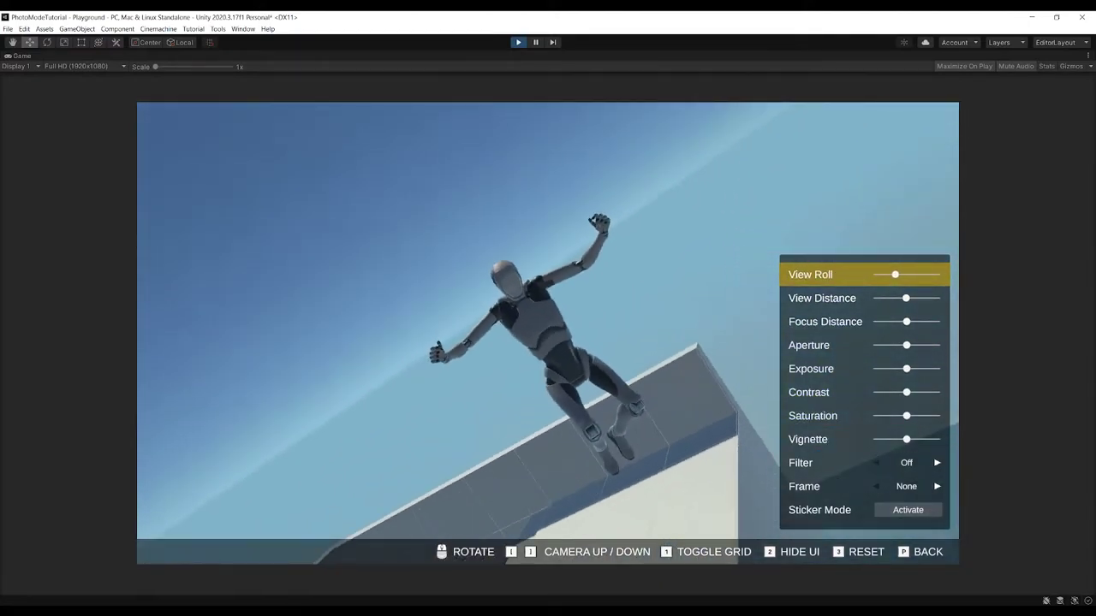
{"action": "key", "text": "Right"}
{"action": "key", "text": "Right"}
{"action": "key", "text": "Right"}
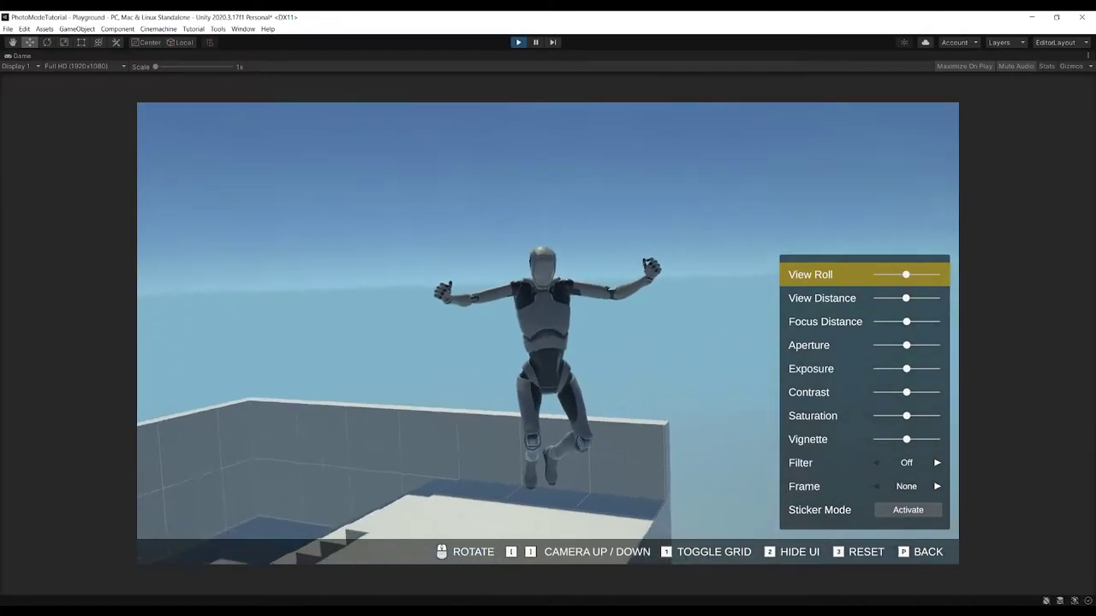
{"action": "key", "text": "Down"}
{"action": "key", "text": "Up"}
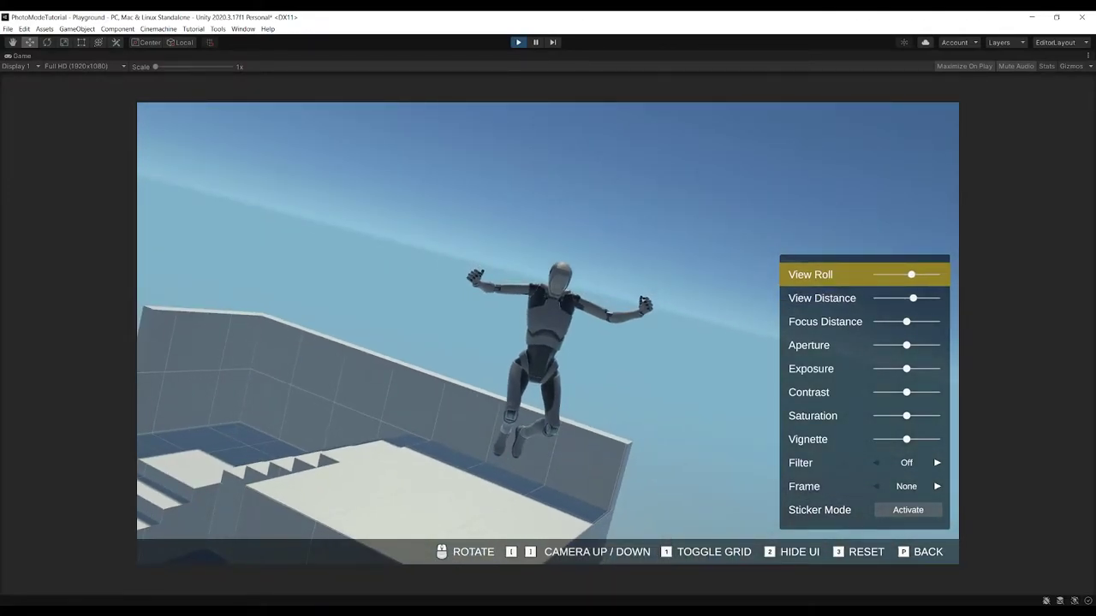
Bring the camera closer to the character by lowering View Distance to about a third of its range.
{"action": "key", "text": "Down"}
{"action": "key", "text": "Left"}
{"action": "key", "text": "Left"}
{"action": "key", "text": "Down"}
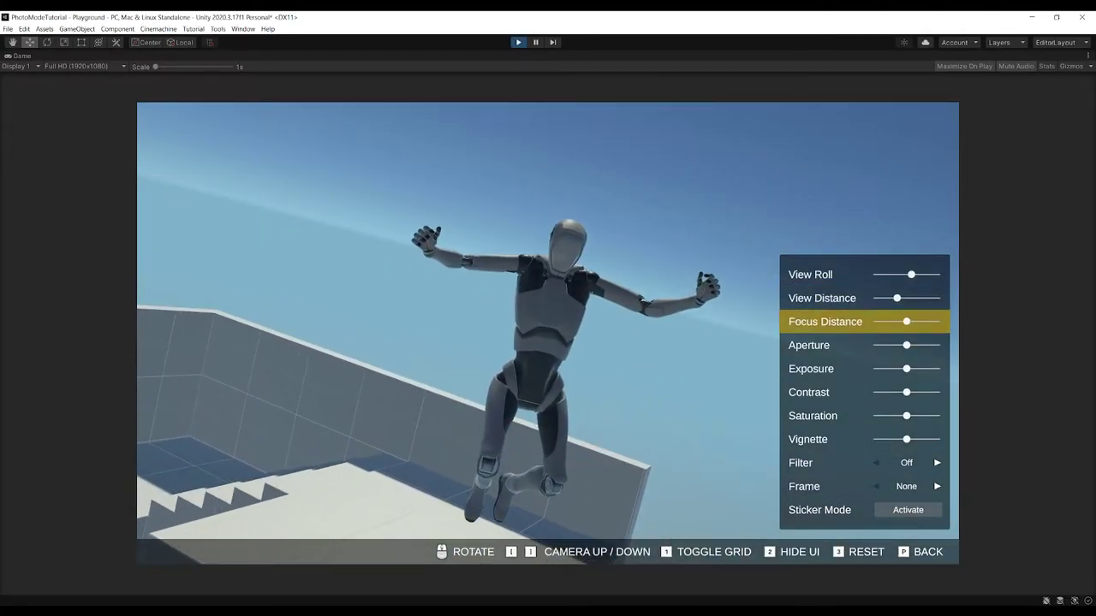
Lower Focus Distance to about a quarter of its range and Aperture to nearly its minimum.
{"action": "key", "text": "Down"}
{"action": "key", "text": "Left"}
{"action": "key", "text": "Up"}
{"action": "key", "text": "Left"}
{"action": "key", "text": "Down"}
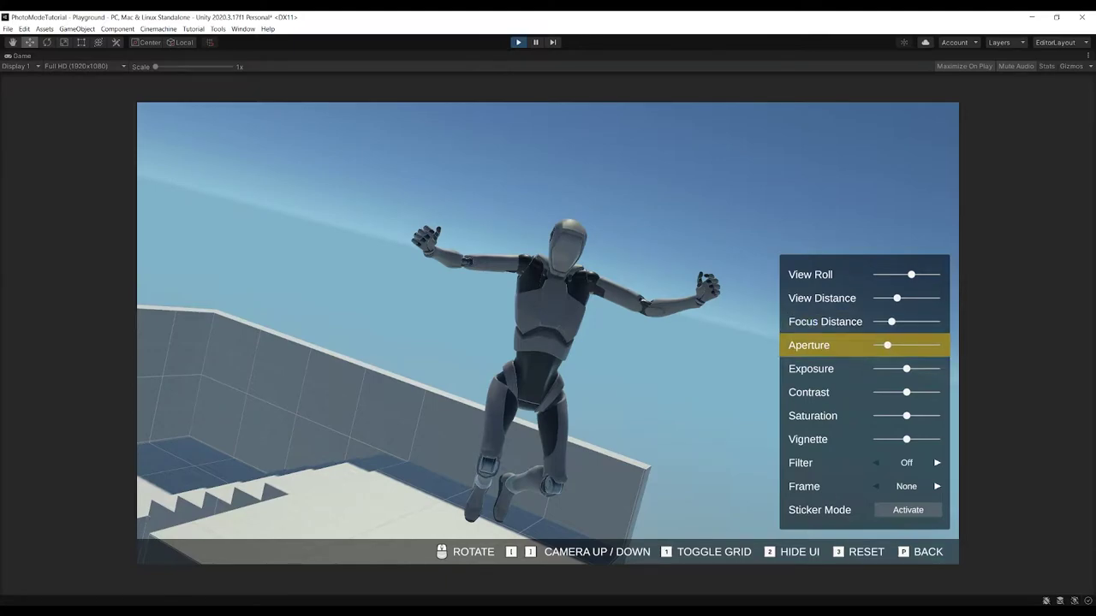
{"action": "key", "text": "Left"}
{"action": "key", "text": "Left"}
{"action": "key", "text": "Left"}
{"action": "key", "text": "Up"}
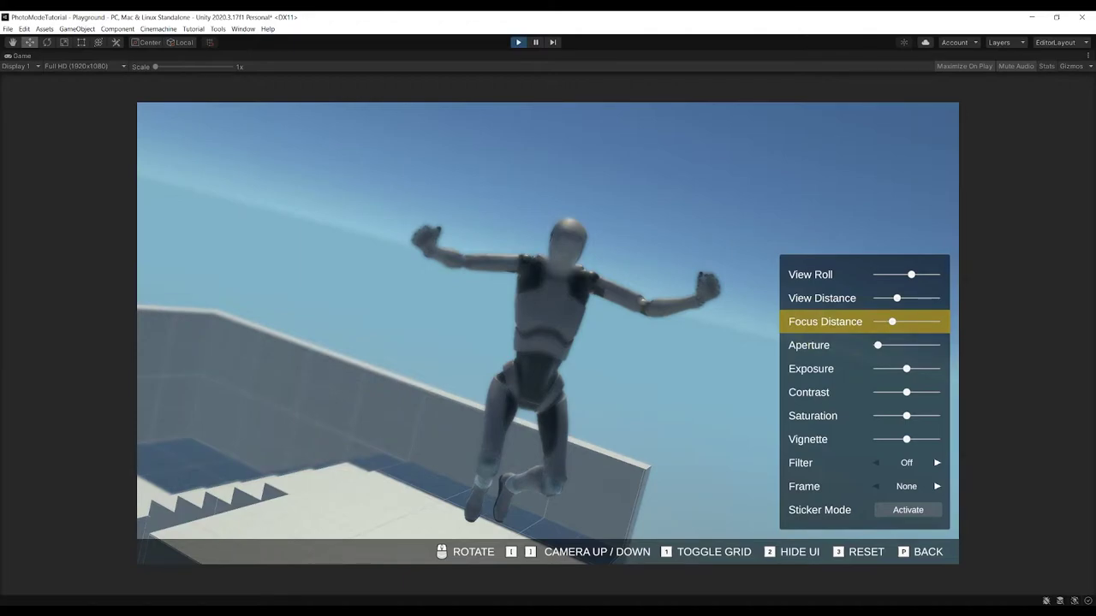
Fine-tune Focus Distance to about a fifth of its range so the character is sharp against a blurred background.
{"action": "key", "text": "Right"}
{"action": "key", "text": "Right"}
{"action": "key", "text": "Right"}
{"action": "key", "text": "Left"}
{"action": "key", "text": "Left"}
{"action": "key", "text": "Left"}
{"action": "key", "text": "Left"}
{"action": "key", "text": "Left"}
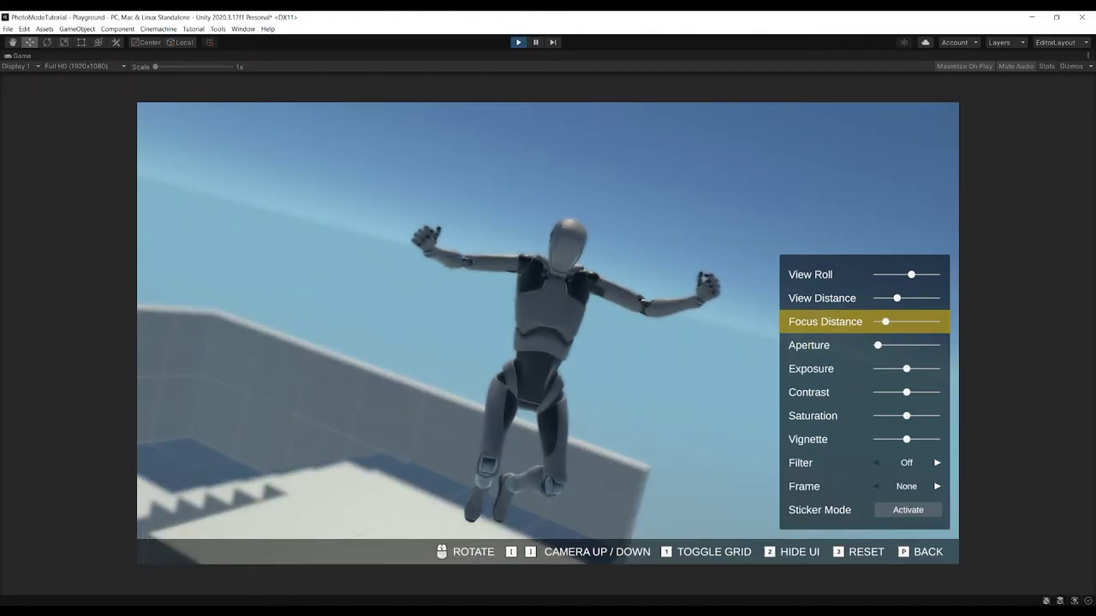
Brighten the image by raising Exposure slightly above the middle of its range.
{"action": "key", "text": "Down"}
{"action": "key", "text": "Down"}
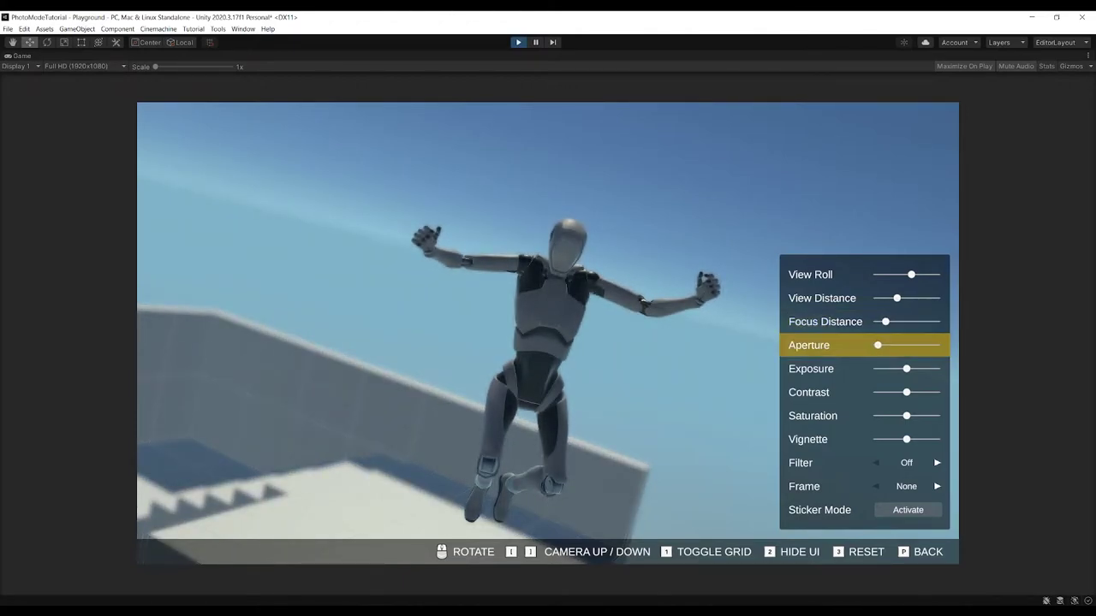
{"action": "key", "text": "Right"}
{"action": "key", "text": "Right"}
{"action": "key", "text": "Right"}
{"action": "key", "text": "Right"}
{"action": "key", "text": "Left"}
{"action": "key", "text": "Left"}
{"action": "key", "text": "Left"}
{"action": "key", "text": "Left"}
{"action": "key", "text": "Left"}
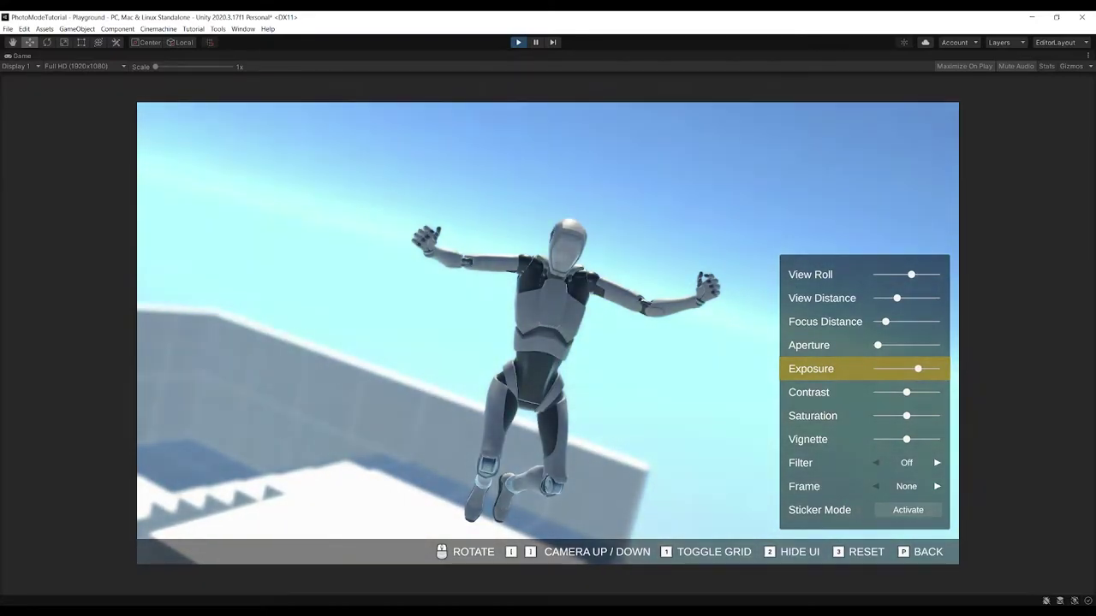
{"action": "key", "text": "Right"}
{"action": "key", "text": "Right"}
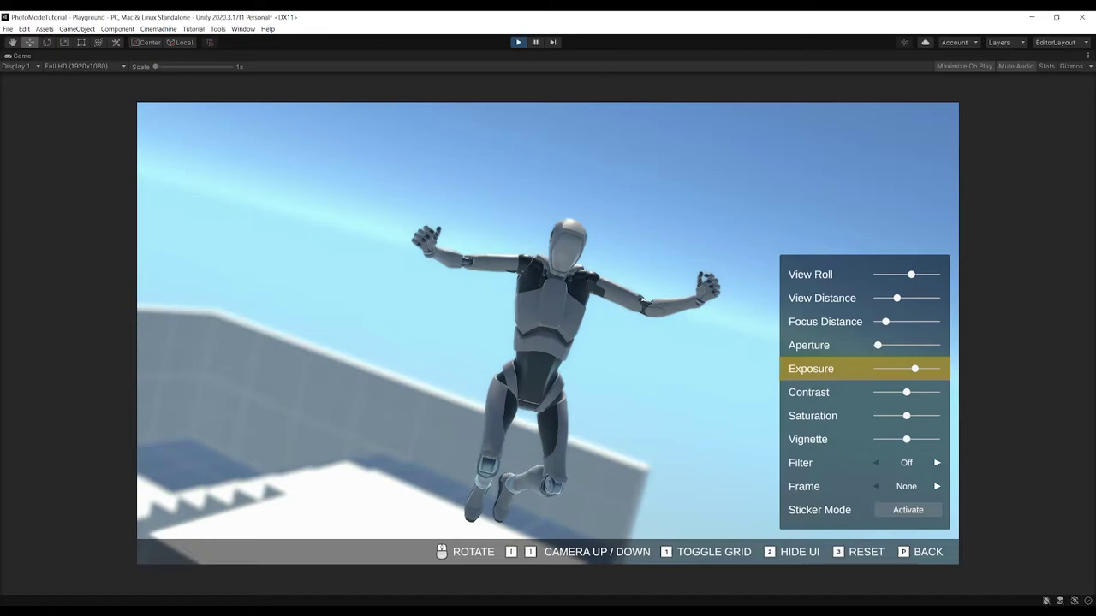
{"action": "key", "text": "Down"}
{"action": "key", "text": "Up"}
{"action": "key", "text": "Left"}
{"action": "key", "text": "Left"}
Set Contrast just above the middle and raise Saturation to about two thirds of its range.
{"action": "key", "text": "Down"}
{"action": "key", "text": "Right"}
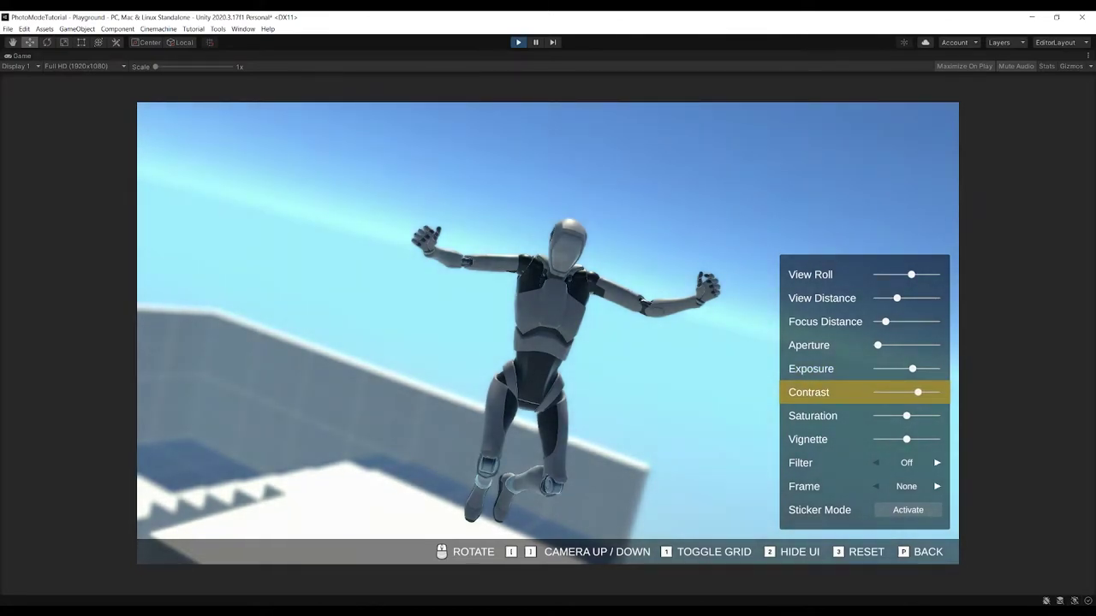
{"action": "key", "text": "Left"}
{"action": "key", "text": "Left"}
{"action": "key", "text": "Down"}
{"action": "key", "text": "Down"}
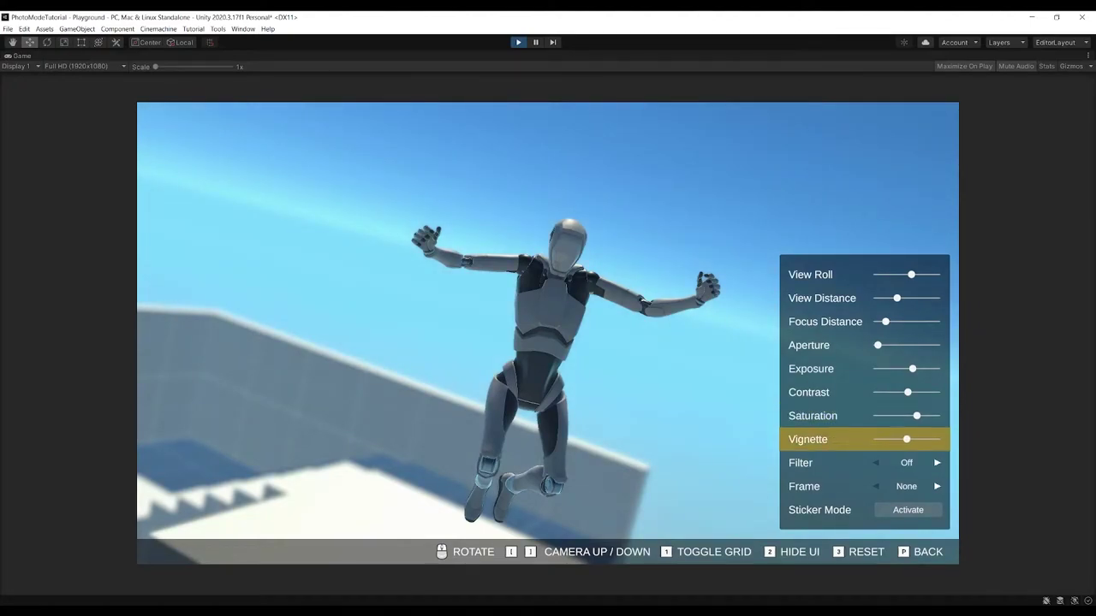
Try a light vignette, set a dark one with Vignette close to its minimum, and select the Filter setting.
{"action": "key", "text": "Right"}
{"action": "key", "text": "Left"}
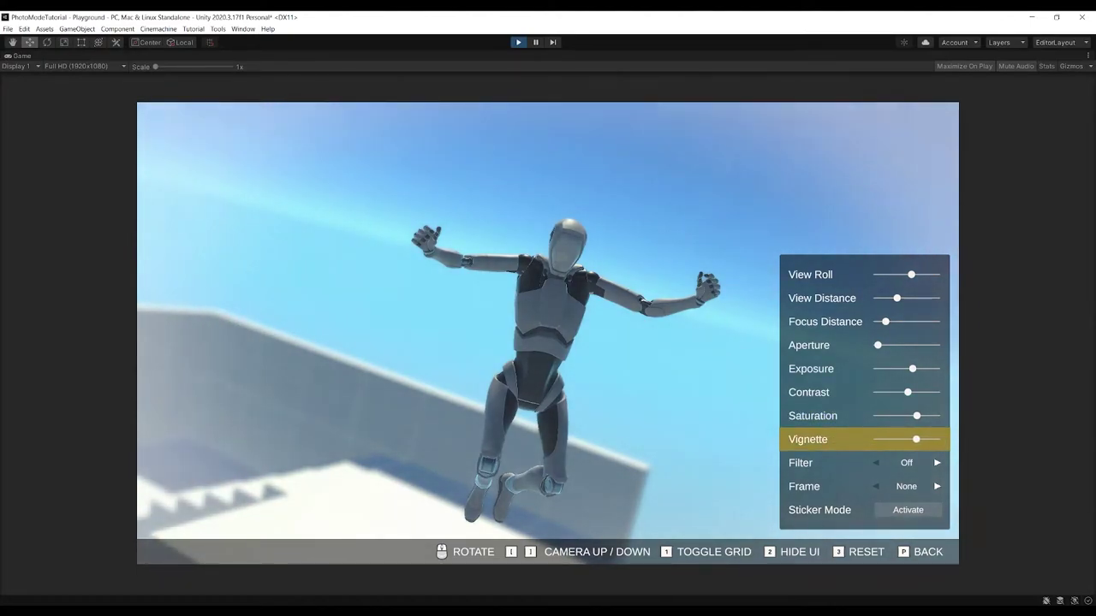
{"action": "key", "text": "Left"}
{"action": "key", "text": "Left"}
{"action": "key", "text": "Left"}
{"action": "key", "text": "Left"}
{"action": "key", "text": "Left"}
{"action": "key", "text": "Left"}
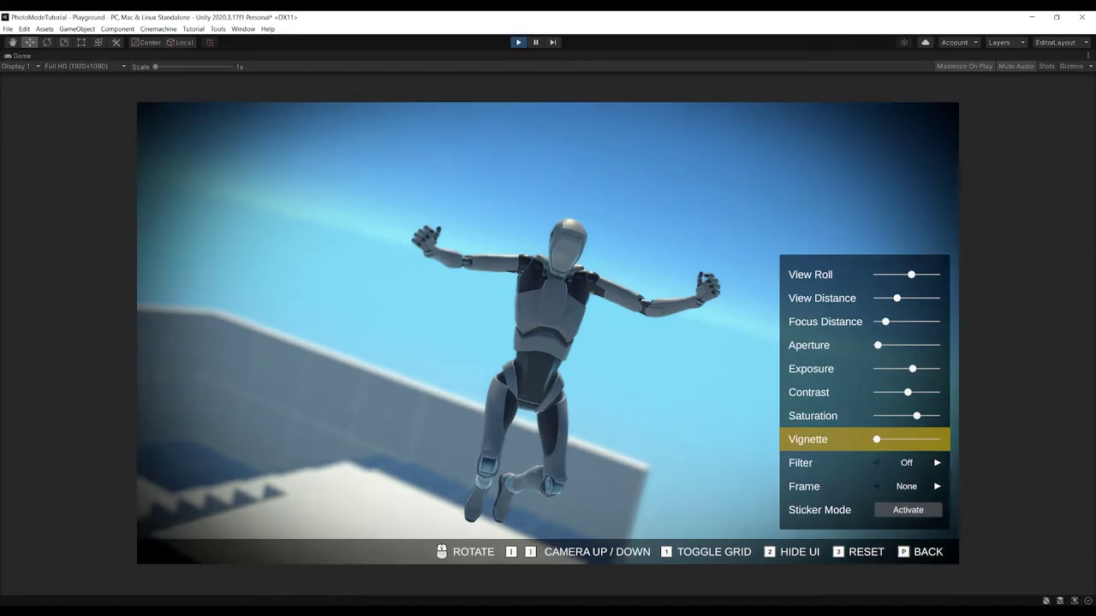
{"action": "key", "text": "Right"}
{"action": "key", "text": "Right"}
{"action": "key", "text": "Down"}
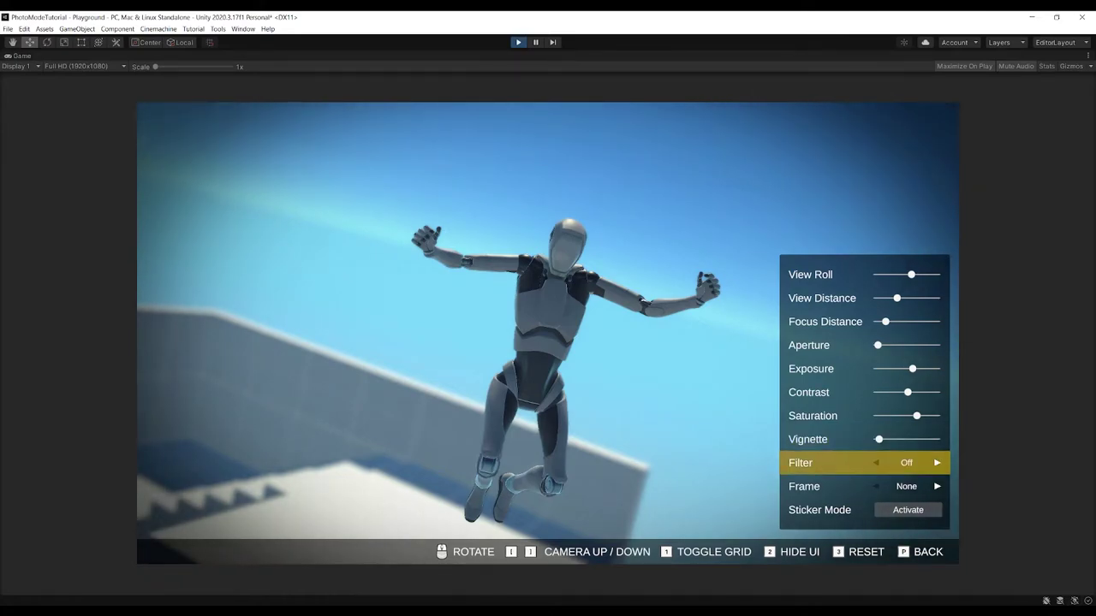
Preview the available filters, including Antique, Dot Overlay, Retro, Pixelated and Monochrome, and return Filter to Off.
{"action": "key", "text": "Right"}
{"action": "key", "text": "Right"}
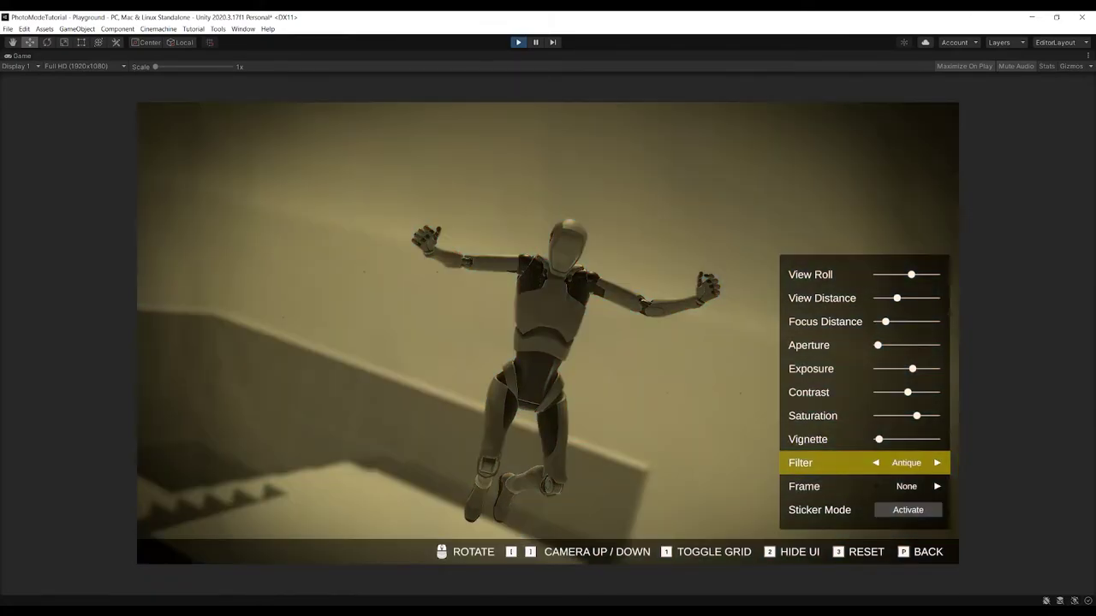
{"action": "key", "text": "Right"}
{"action": "key", "text": "Right"}
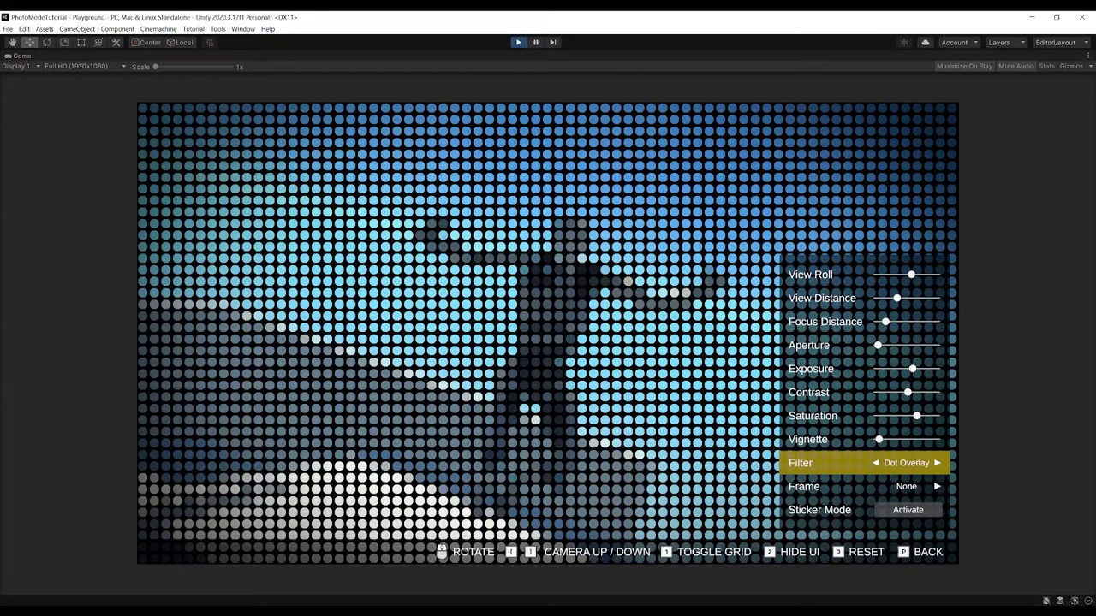
{"action": "key", "text": "Right"}
{"action": "key", "text": "Right"}
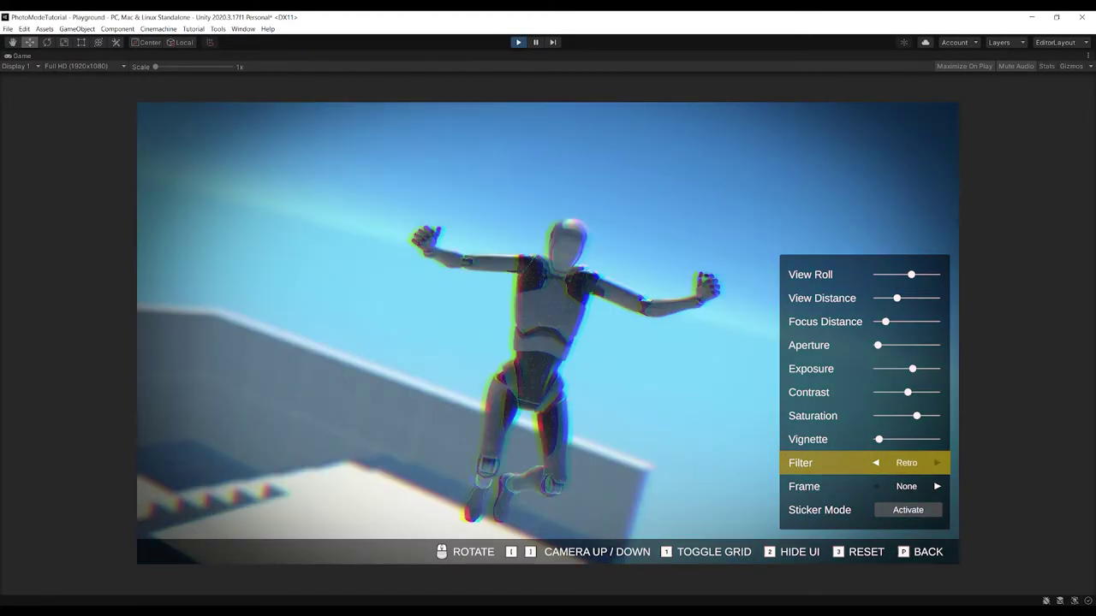
{"action": "key", "text": "Left"}
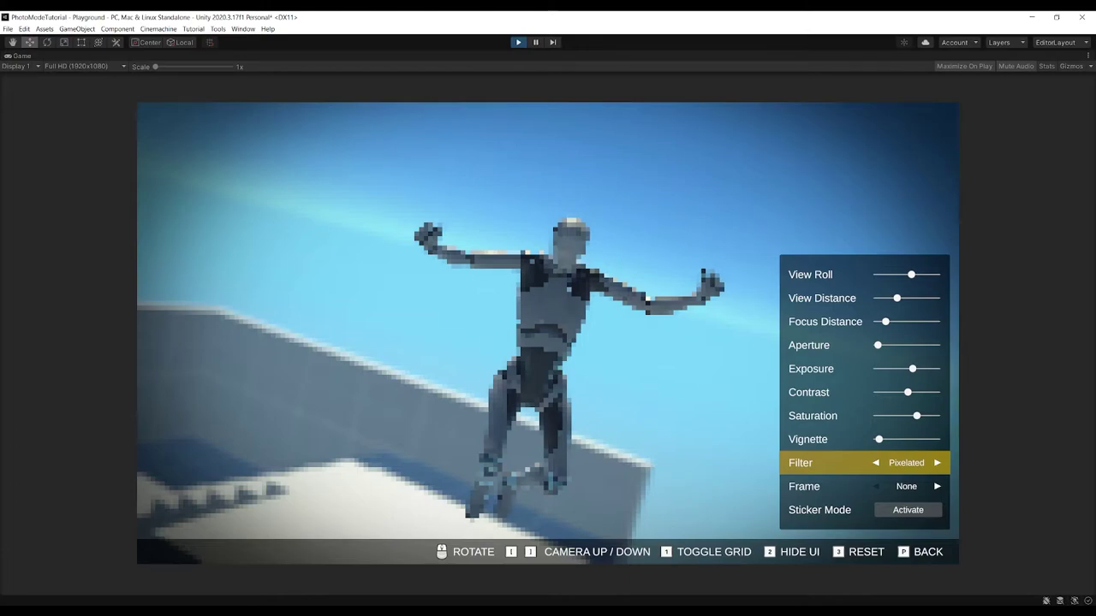
{"action": "key", "text": "Left"}
{"action": "key", "text": "Left"}
{"action": "key", "text": "Left"}
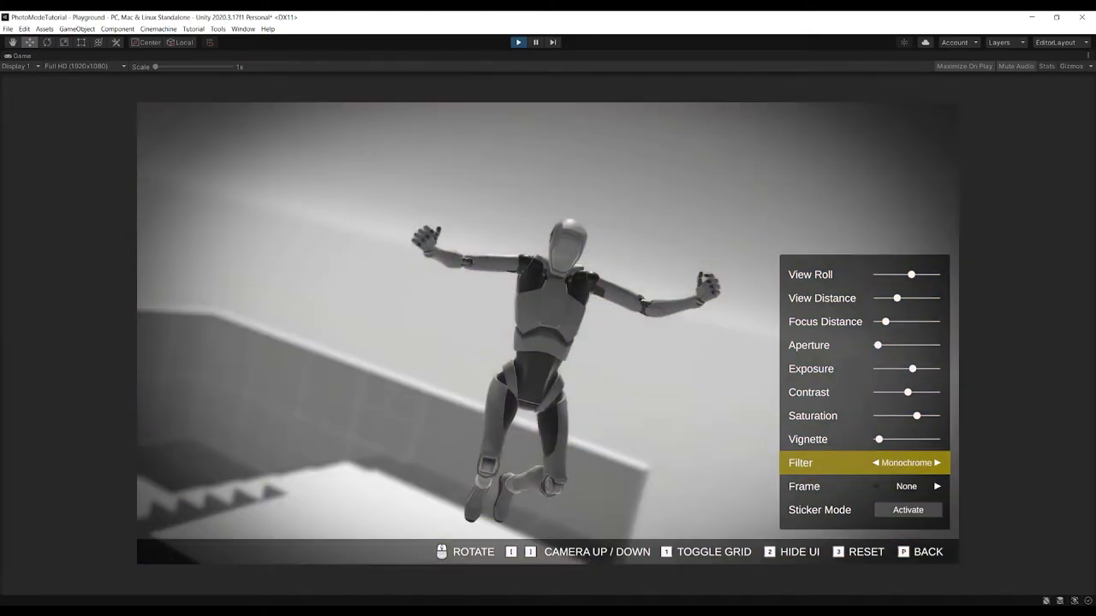
Preview the Frame options up to MWU 2 and return Frame to None.
{"action": "key", "text": "Down"}
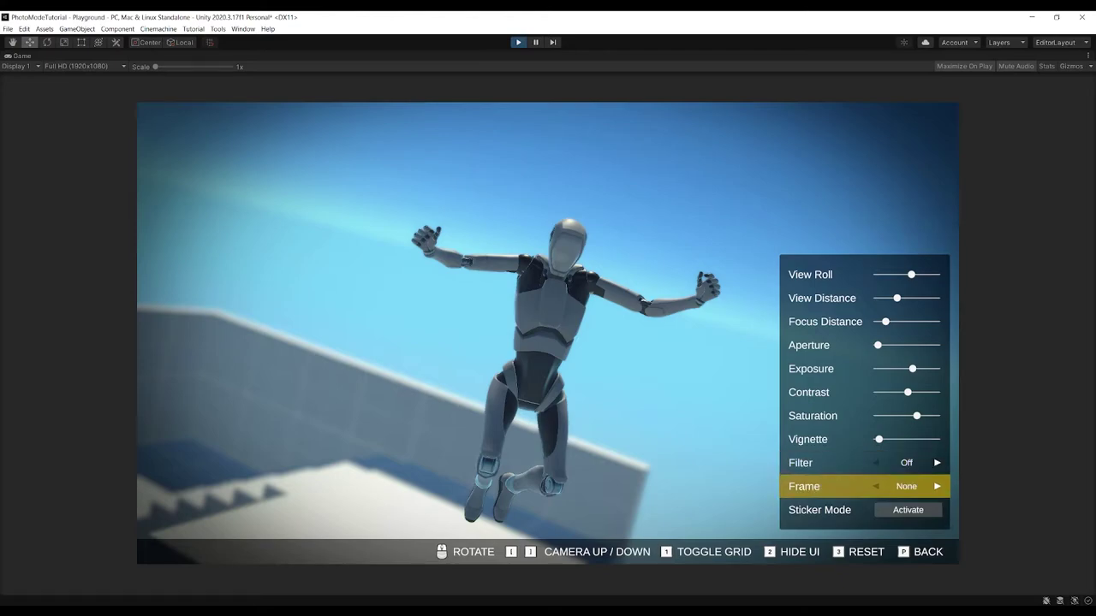
{"action": "key", "text": "Right"}
{"action": "key", "text": "Right"}
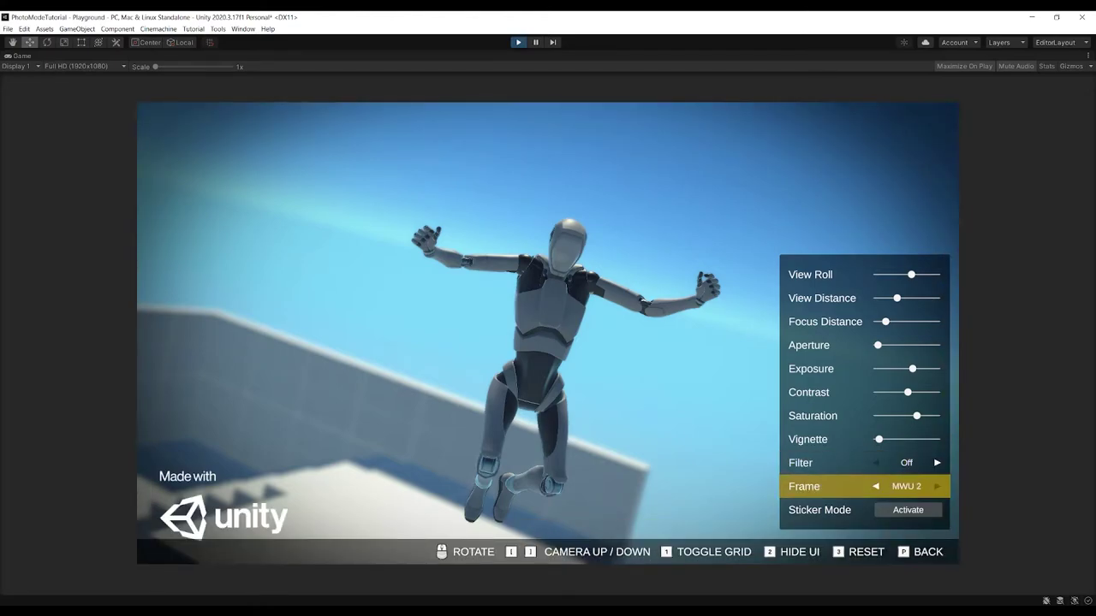
{"action": "key", "text": "Left"}
{"action": "key", "text": "Left"}
{"action": "key", "text": "Left"}
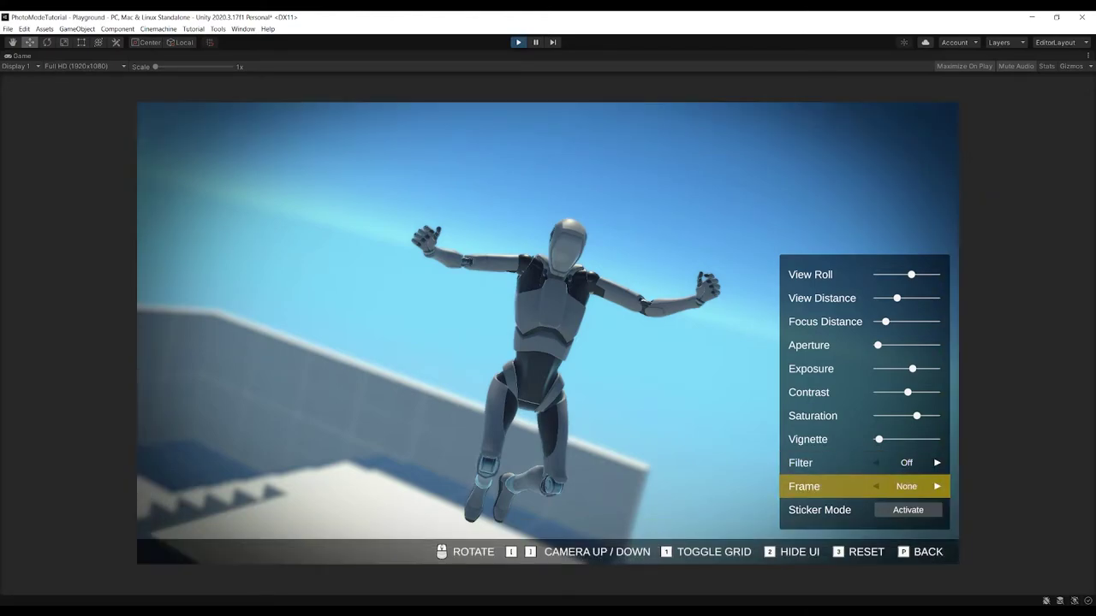
Activate Sticker Mode and try moving the sunglasses sticker around over the character's chest.
{"action": "key", "text": "Down"}
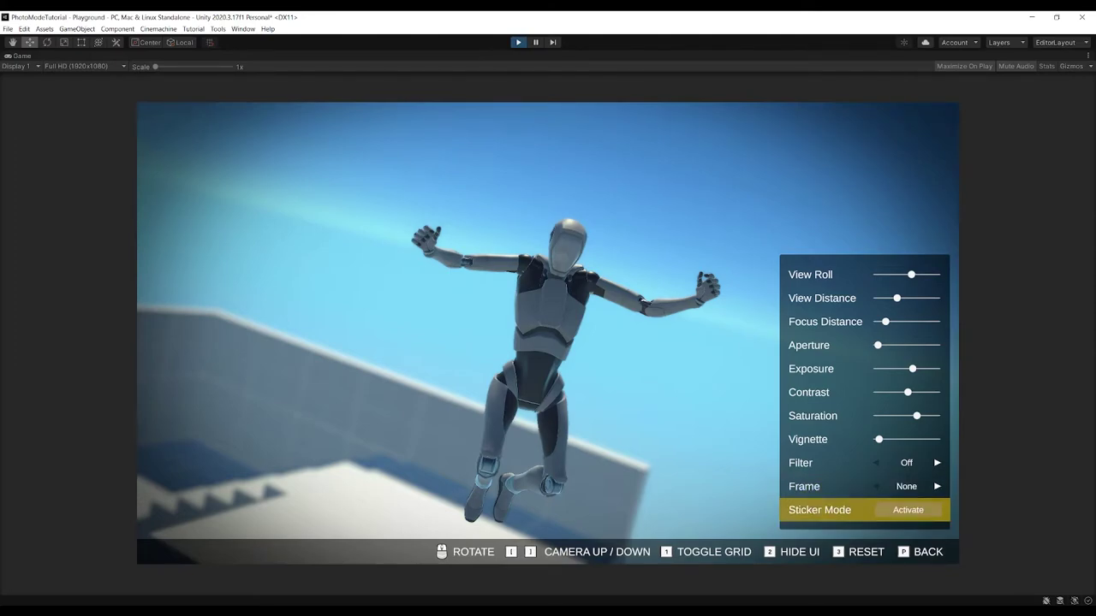
{"action": "key", "text": "Return"}
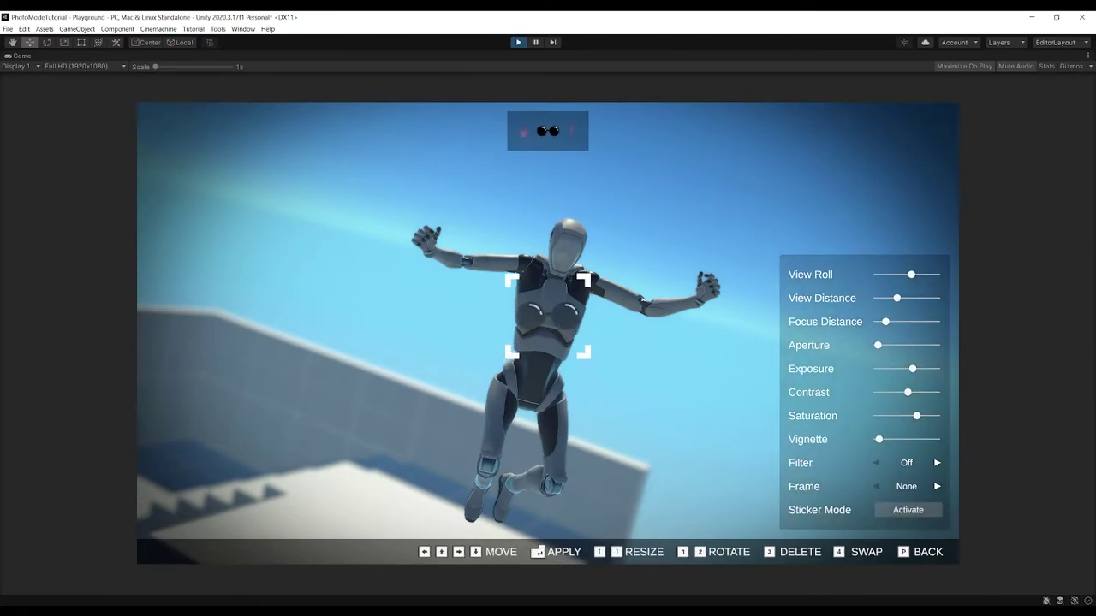
{"action": "key", "text": "Down"}
{"action": "key", "text": "Left"}
{"action": "key", "text": "Up"}
{"action": "key", "text": "Right"}
{"action": "key", "text": "Down"}
{"action": "key", "text": "Left"}
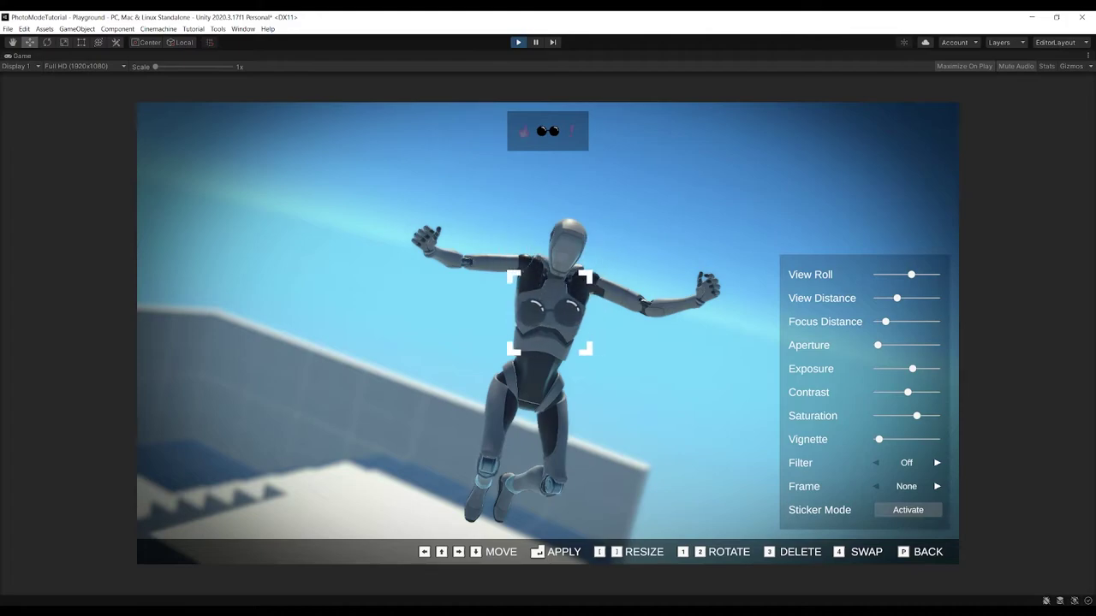
Move the sunglasses sticker up to the character's head, shrink it to face size and rotate it to match the head's tilt.
{"action": "key", "text": "Up"}
{"action": "key", "text": "Up"}
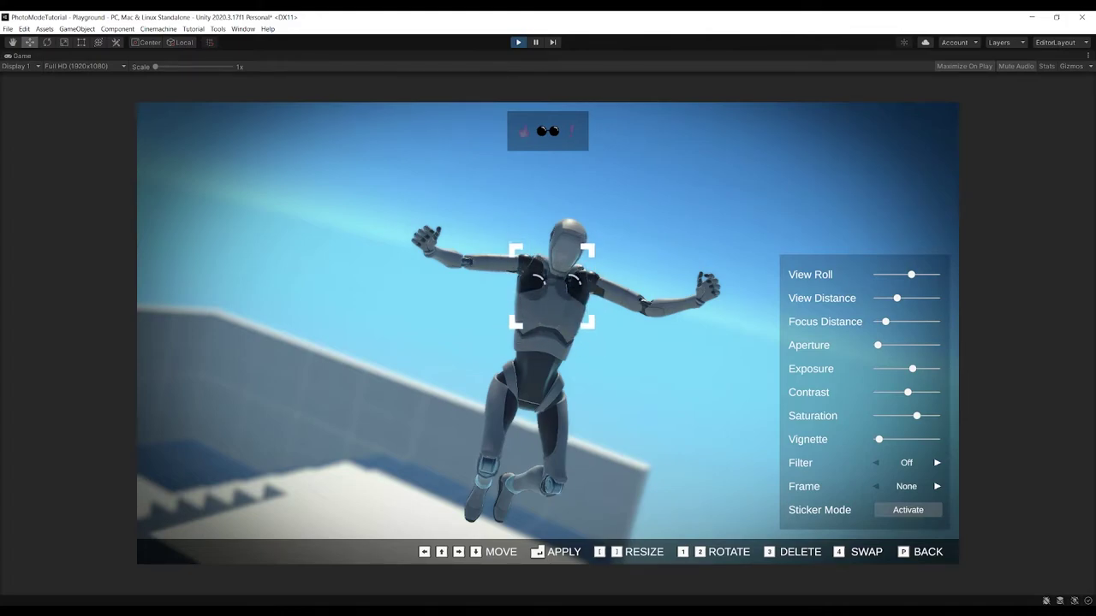
{"action": "key", "text": "Right"}
{"action": "key", "text": "bracketleft"}
{"action": "key", "text": "bracketleft"}
{"action": "key", "text": "bracketleft"}
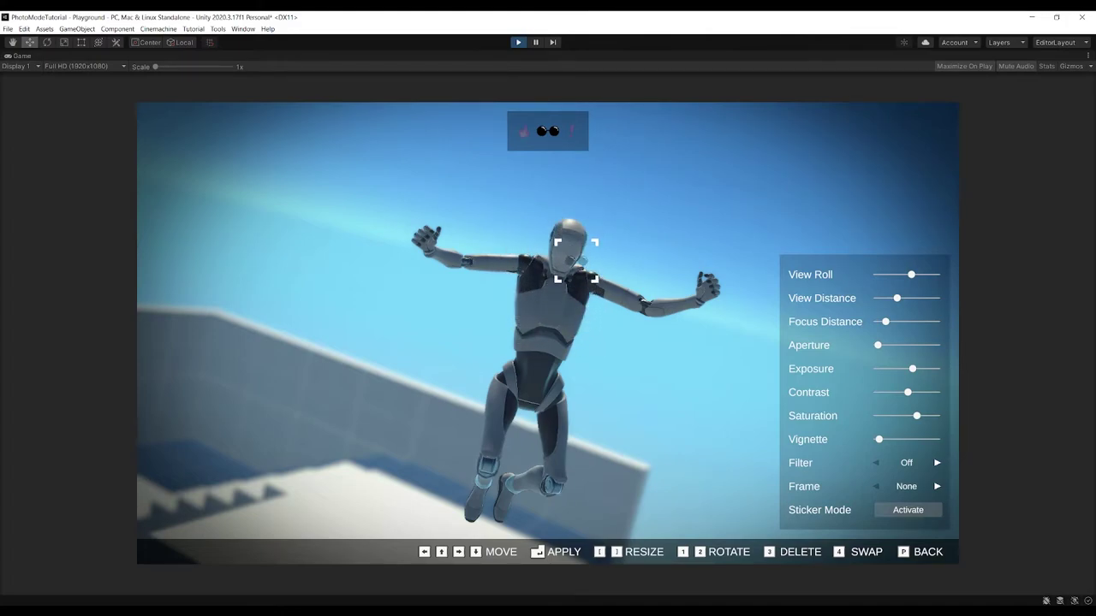
{"action": "key", "text": "2"}
{"action": "key", "text": "Up"}
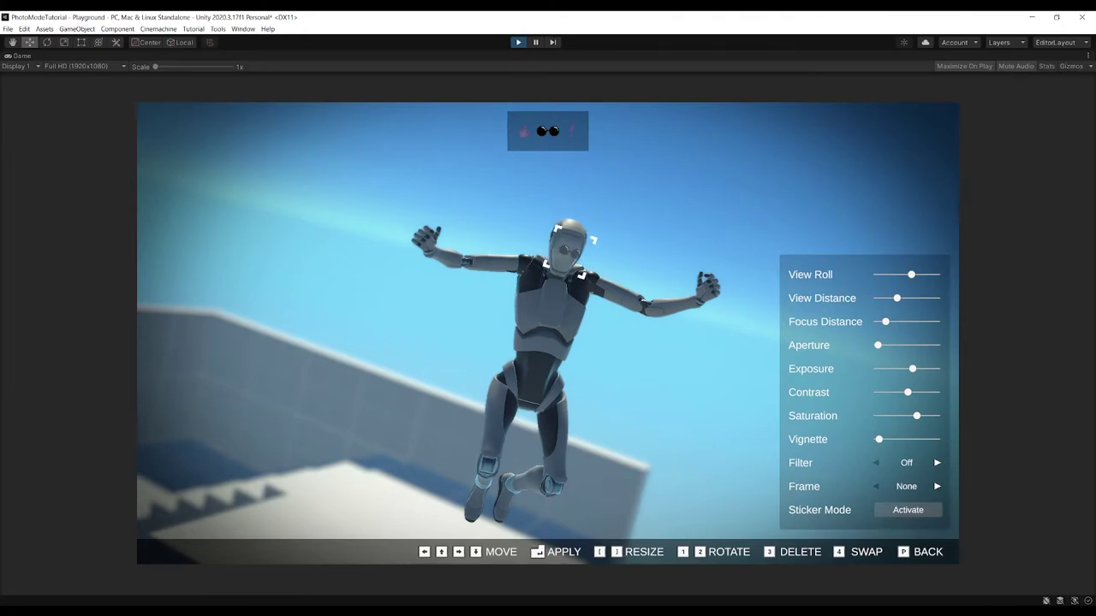
Fine-tune the sunglasses sticker's position over the character's eyes and apply it.
{"action": "key", "text": "Left"}
{"action": "key", "text": "Up"}
{"action": "key", "text": "Right"}
{"action": "key", "text": "Down"}
{"action": "key", "text": "Return"}
{"action": "key", "text": "Return"}
Move the sticker cursor down below the face, swap through the available stickers without applying one, and leave Sticker Mode.
{"action": "key", "text": "Down"}
{"action": "key", "text": "Down"}
{"action": "key", "text": "Down"}
{"action": "key", "text": "Down"}
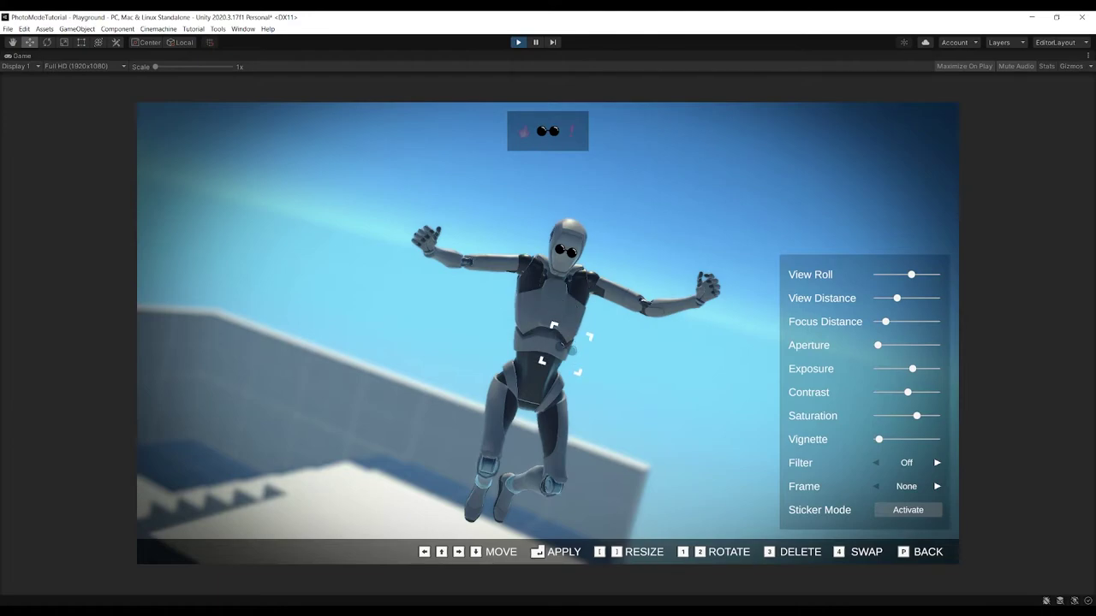
{"action": "key", "text": "4"}
{"action": "key", "text": "4"}
{"action": "key", "text": "4"}
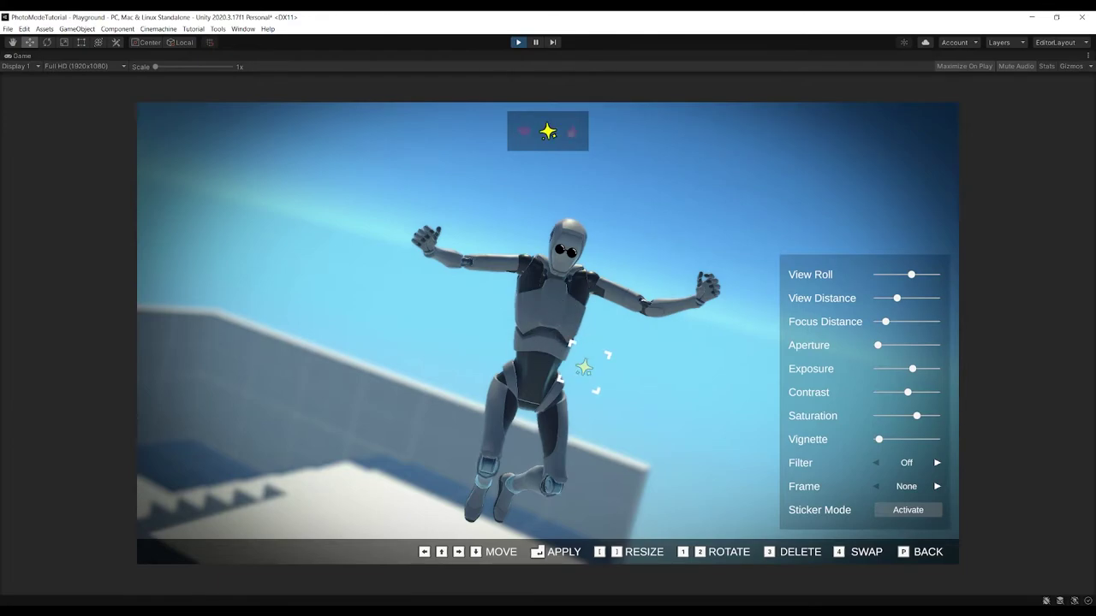
{"action": "key", "text": "4"}
{"action": "key", "text": "4"}
{"action": "key", "text": "4"}
{"action": "key", "text": "4"}
{"action": "key", "text": "4"}
{"action": "key", "text": "4"}
{"action": "key", "text": "4"}
{"action": "key", "text": "4"}
{"action": "key", "text": "4"}
{"action": "key", "text": "p"}
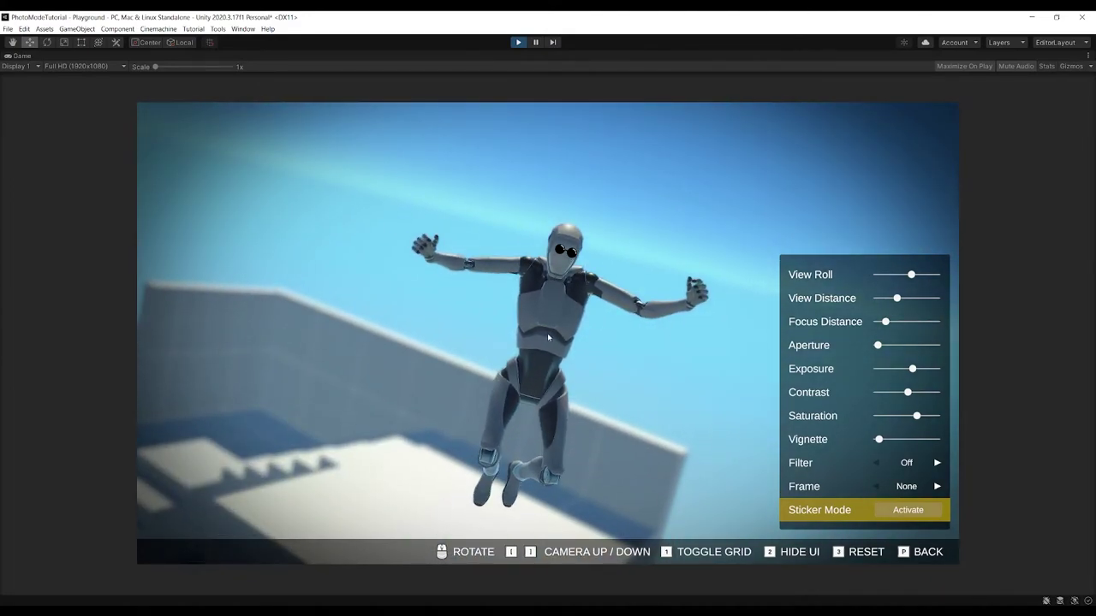
Return from photo mode to gameplay, run and jump the character around the playground, and stop play mode.
{"action": "key", "text": "p"}
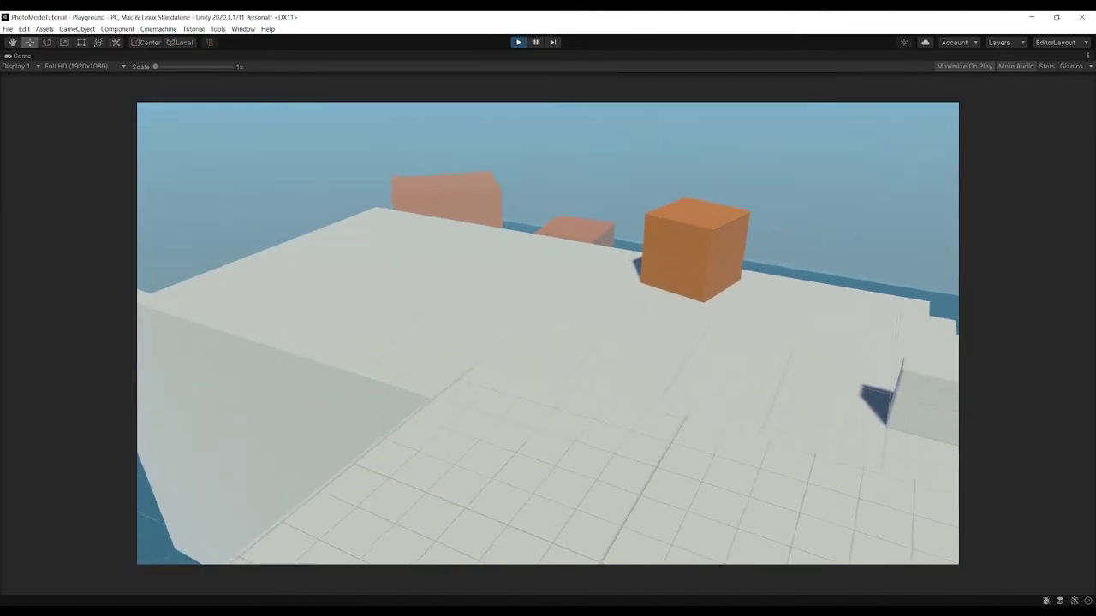
{"action": "key", "text": "s"}
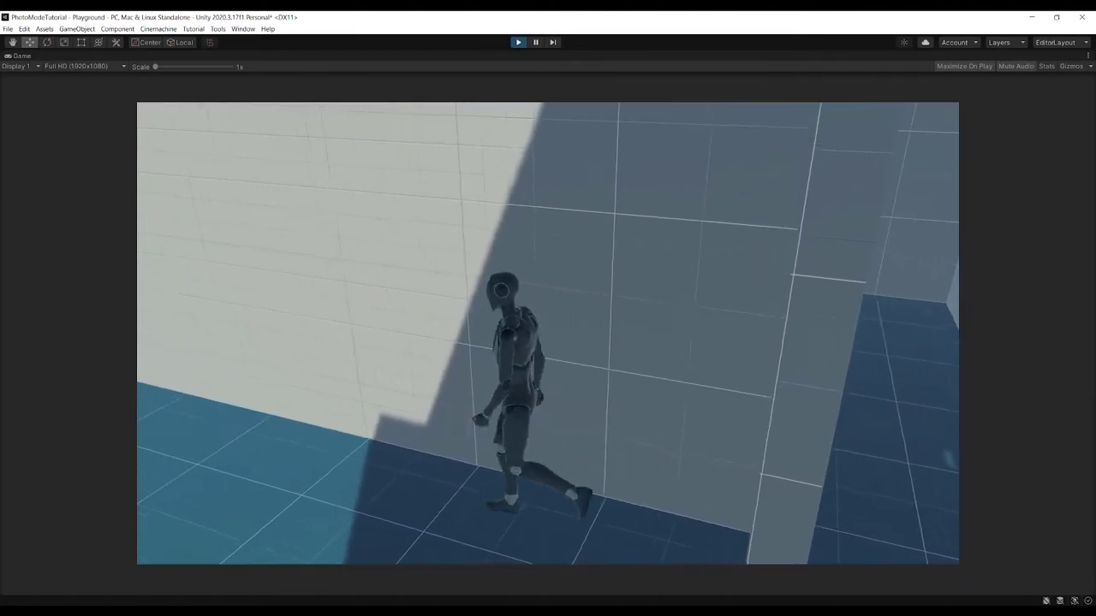
{"action": "key", "text": "space"}
{"action": "key", "text": "space"}
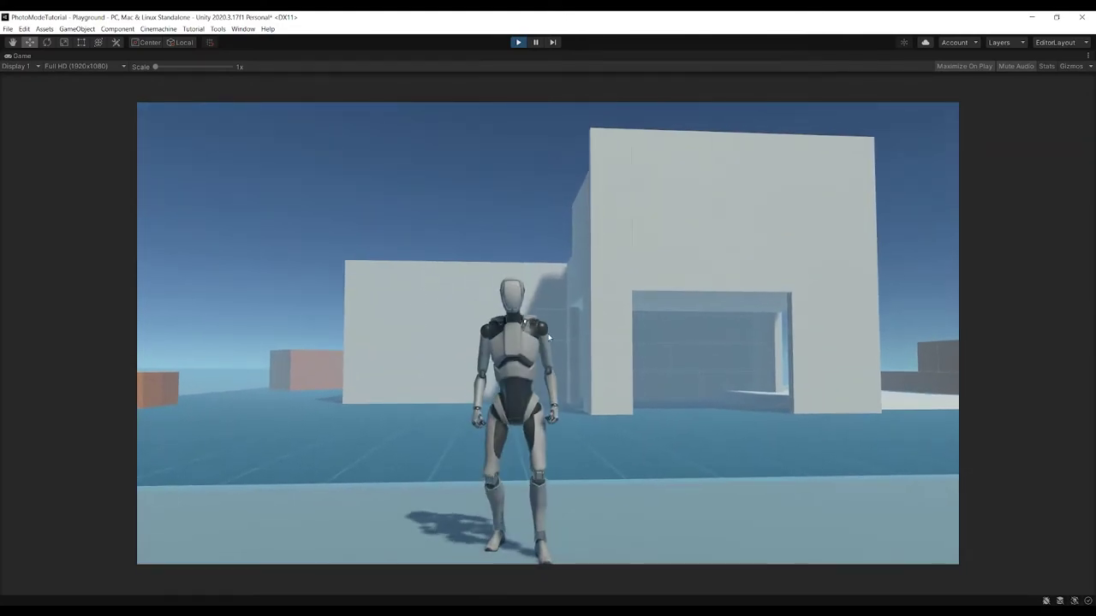
{"action": "key", "text": "Escape"}
{"action": "key", "text": "shift+space"}
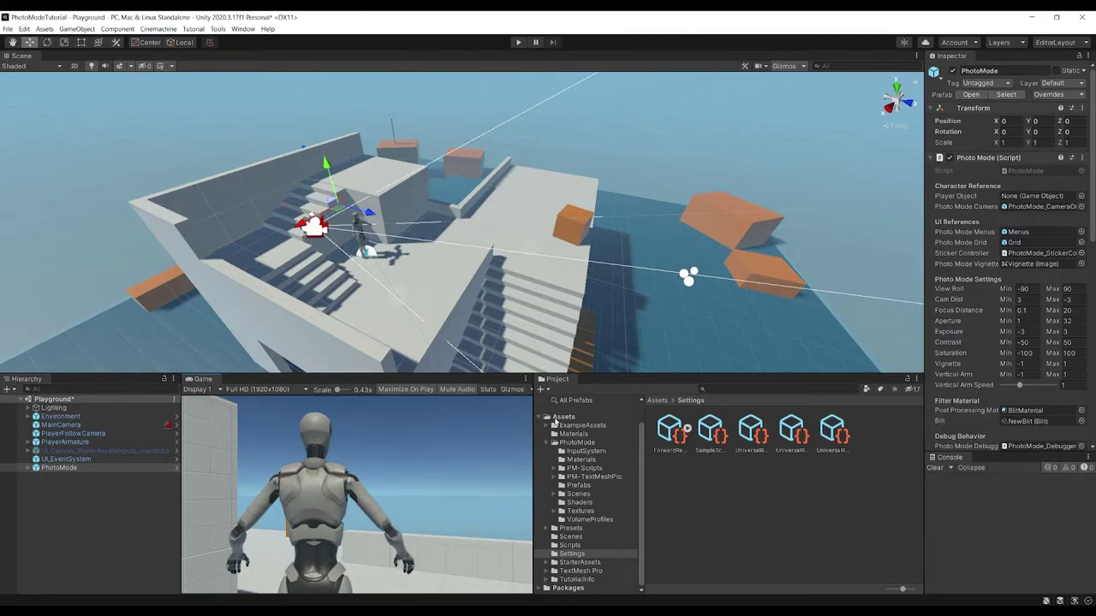
Import customsticker.png and the two custom game logo images into the project's root Assets folder.
{"action": "left_click", "coordinate": [555, 418]}
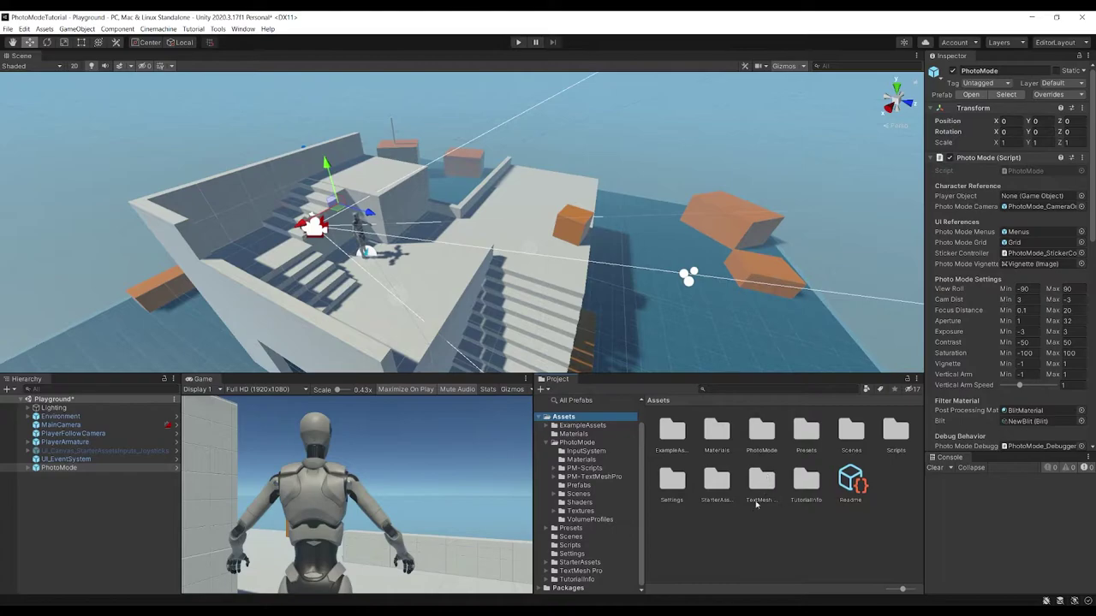
{"action": "left_click", "coordinate": [749, 530]}
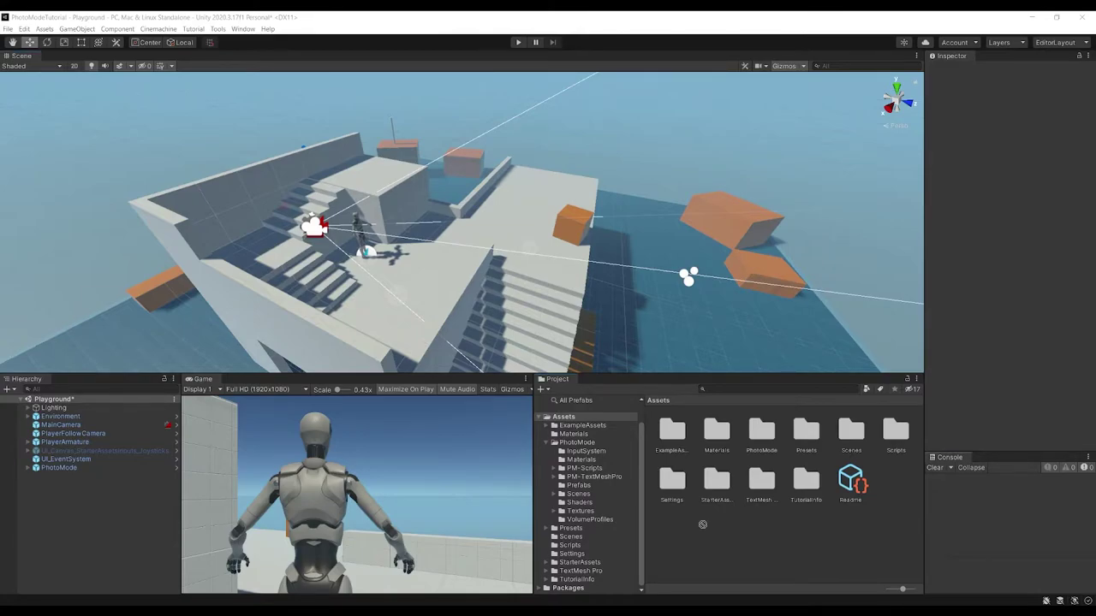
{"action": "left_click_drag", "start_coordinate": [793, 547], "coordinate": [791, 544]}
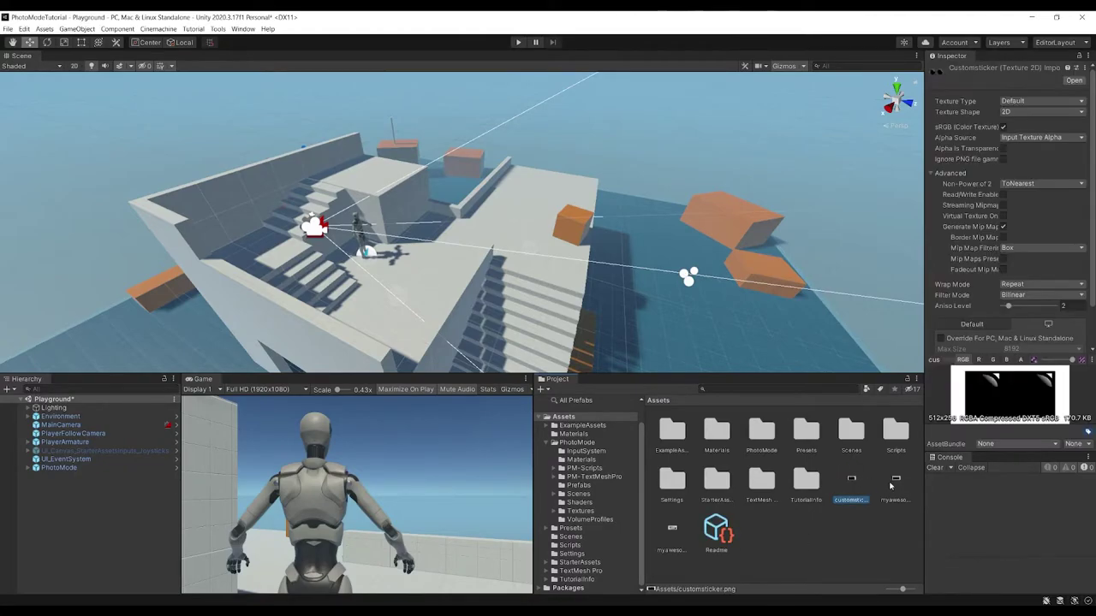
Set the Texture Type of all three imported images to Sprite (2D and UI) and apply the import settings.
{"action": "left_click", "coordinate": [671, 528], "text": "ctrl"}
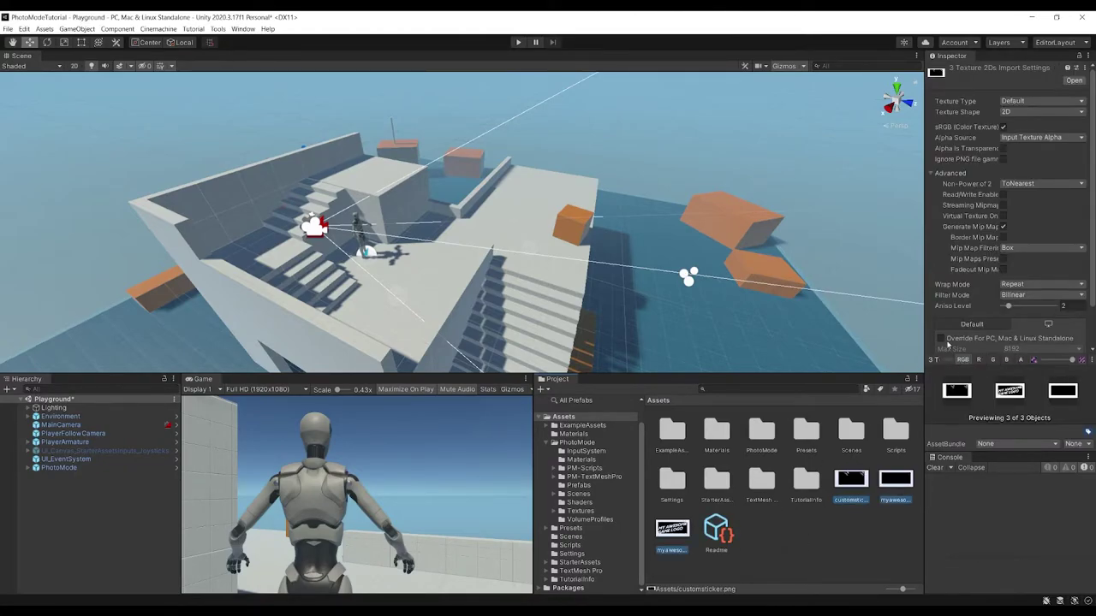
{"action": "left_click", "coordinate": [1020, 101]}
{"action": "left_click", "coordinate": [1020, 104]}
{"action": "left_click", "coordinate": [1020, 104]}
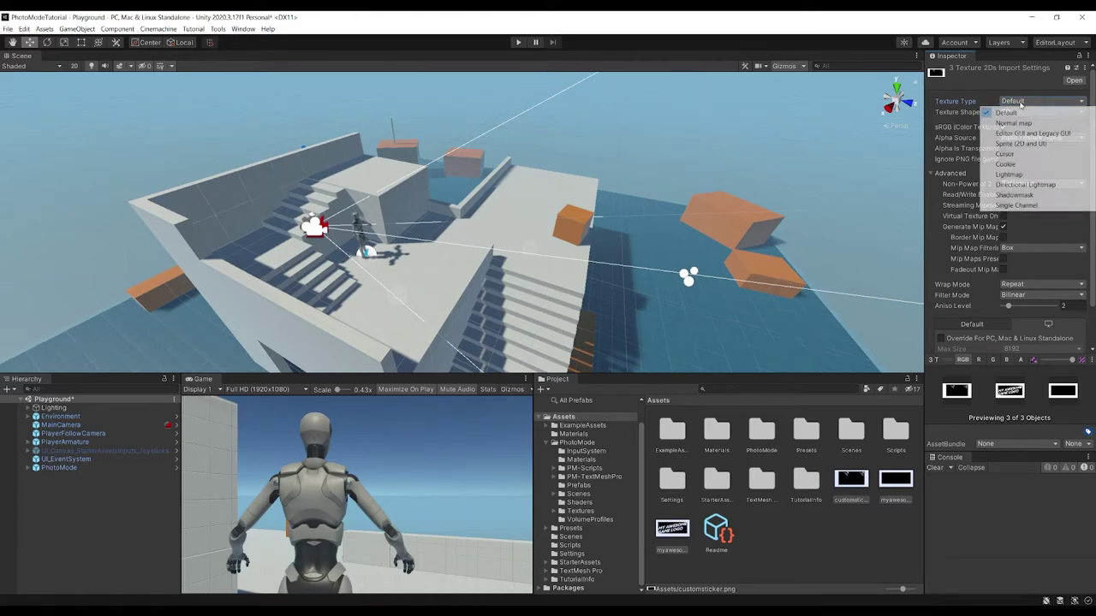
{"action": "left_click", "coordinate": [1023, 141]}
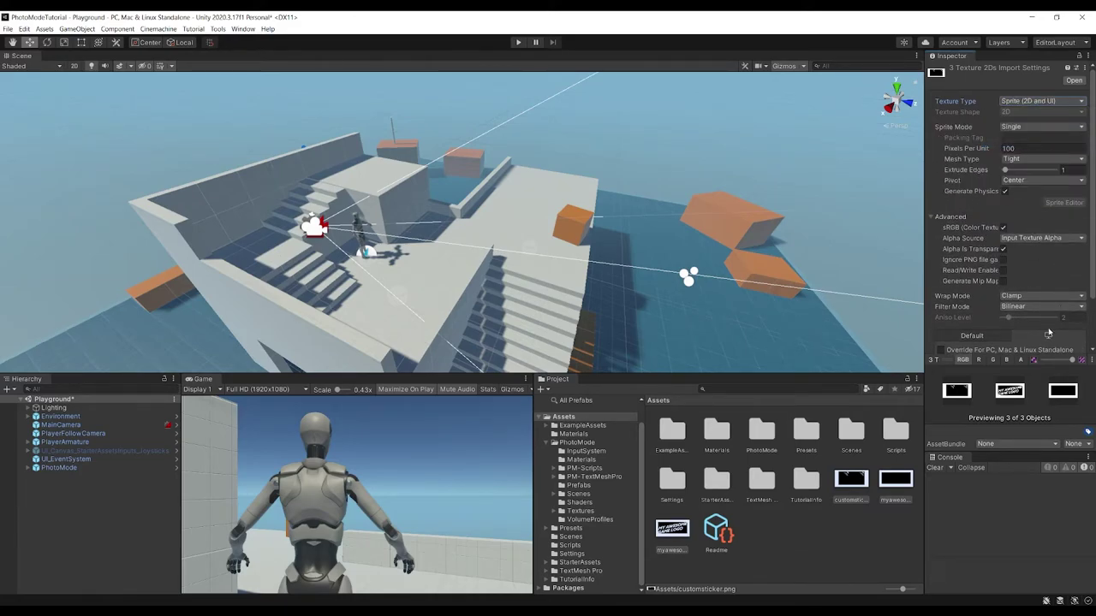
{"action": "scroll", "coordinate": [1047, 333], "scroll_direction": "down", "scroll_amount": 3}
{"action": "left_click", "coordinate": [1073, 343]}
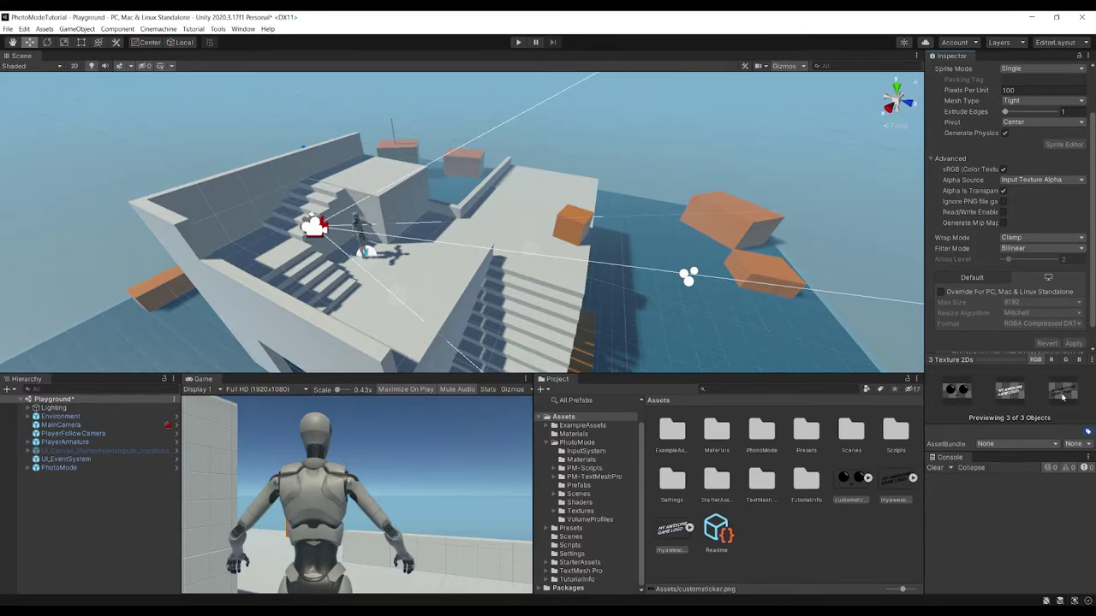
Add a new element to PhotoMode_StickerController's Sticker Sprites list and move it to the Element 0 slot.
{"action": "left_click", "coordinate": [855, 479]}
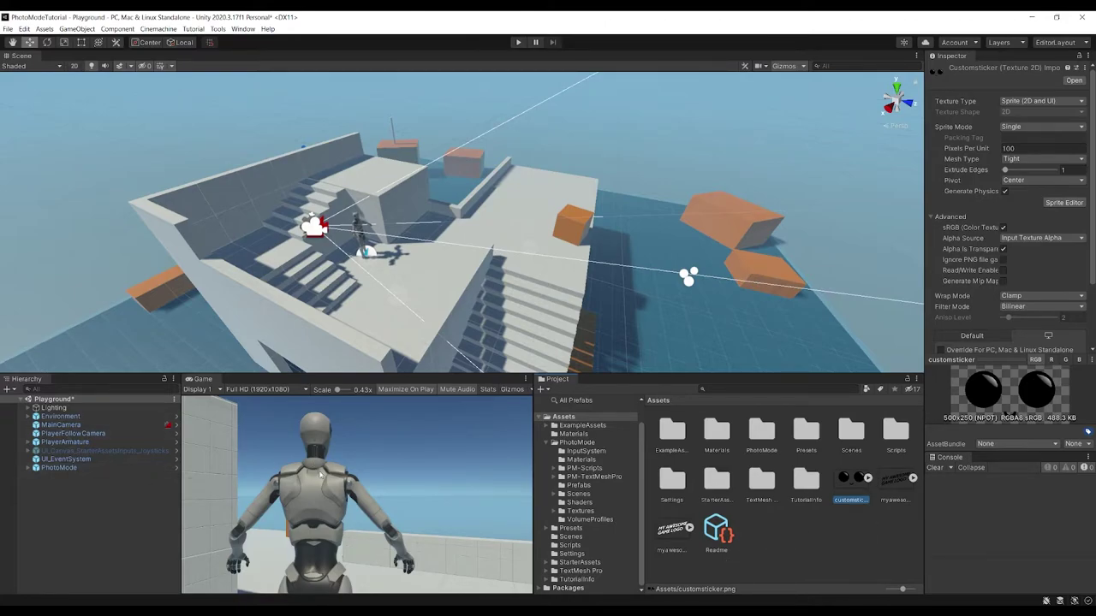
{"action": "left_click", "coordinate": [28, 467]}
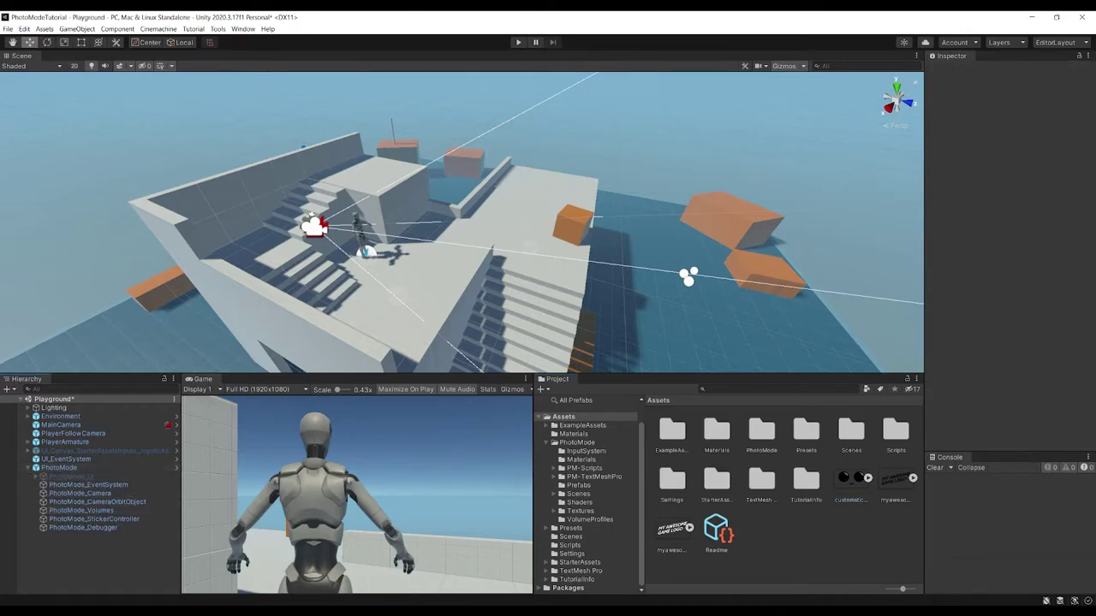
{"action": "left_click", "coordinate": [95, 519]}
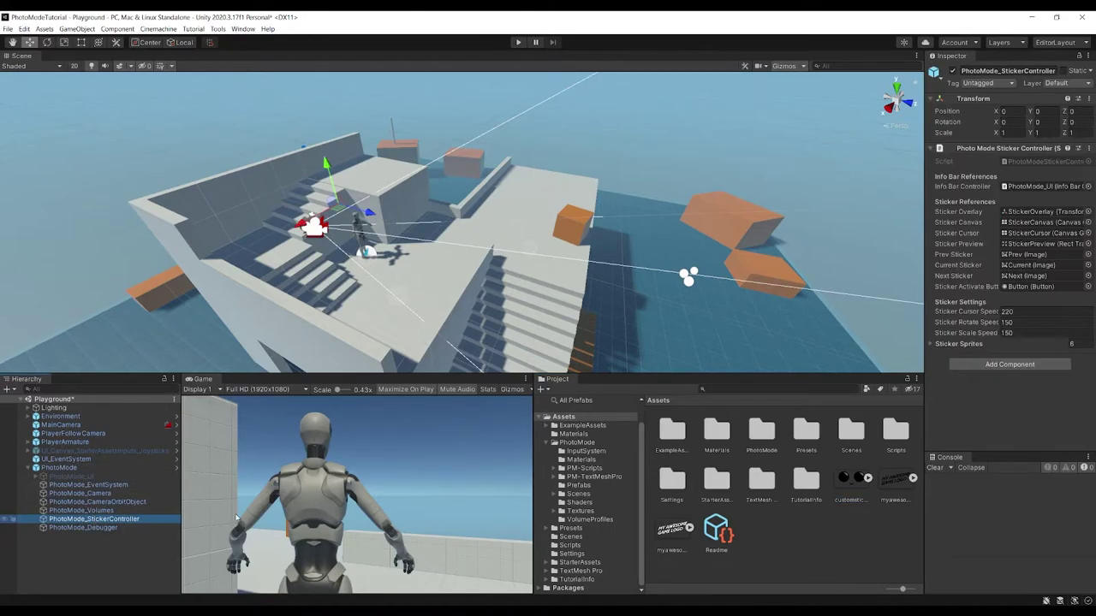
{"action": "left_click", "coordinate": [931, 345]}
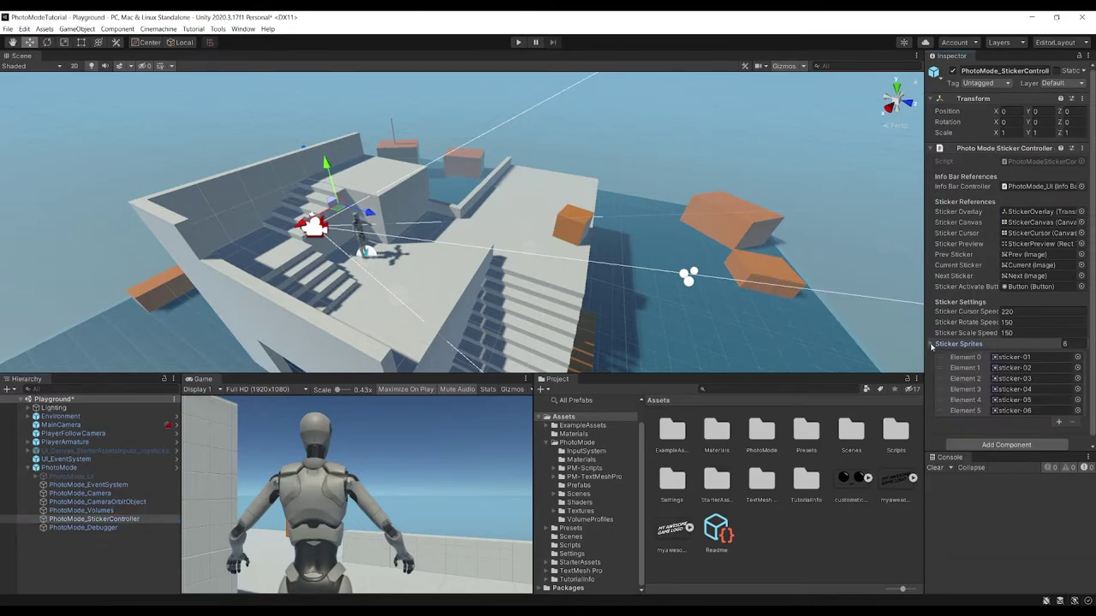
{"action": "left_click", "coordinate": [1021, 359]}
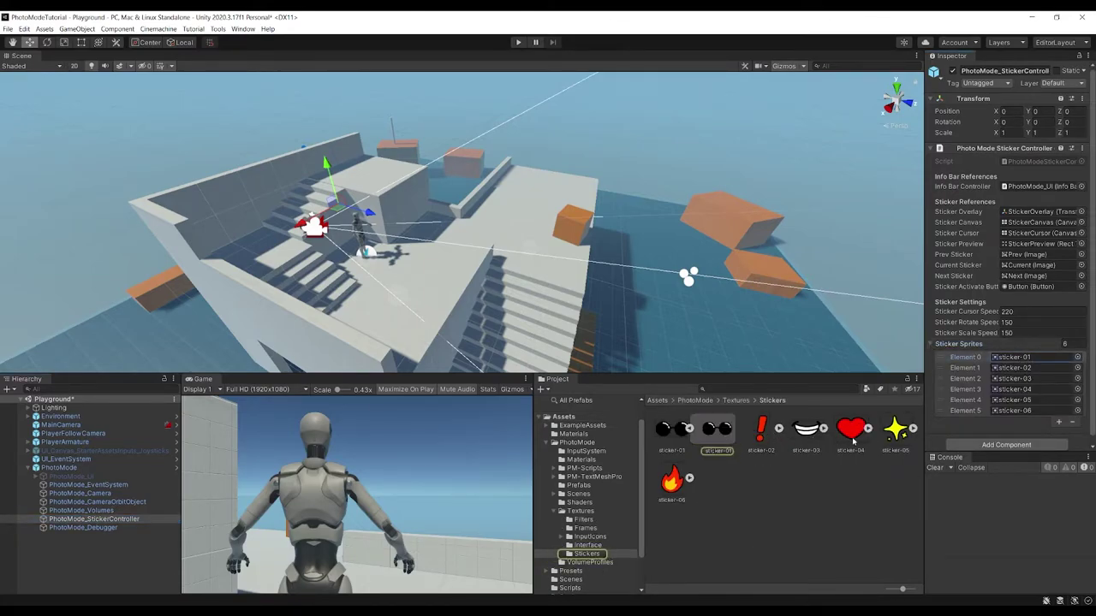
{"action": "left_click", "coordinate": [1060, 423]}
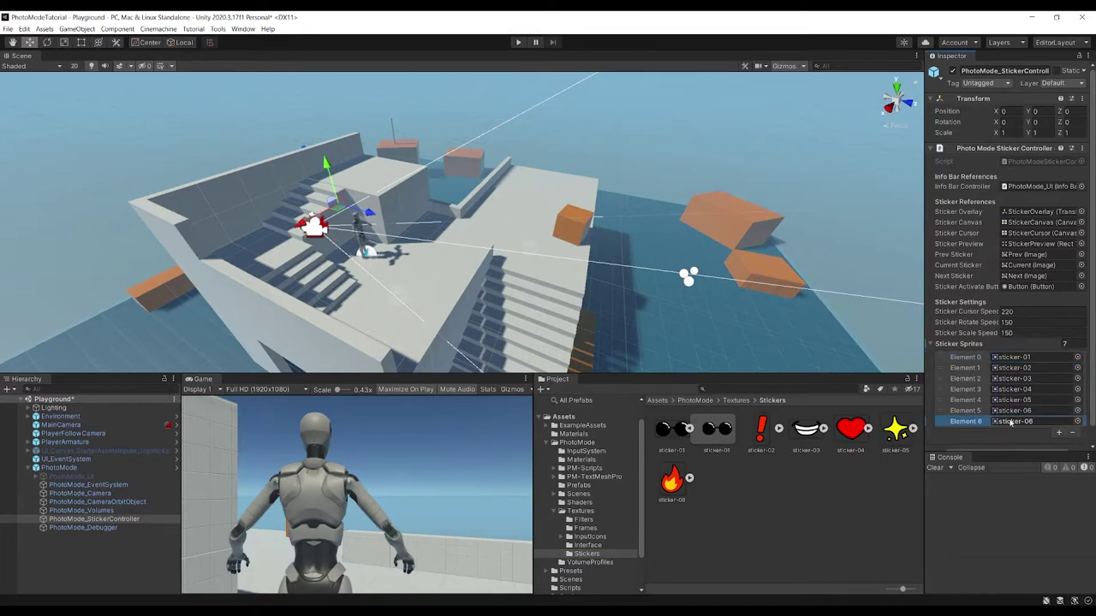
{"action": "left_click_drag", "start_coordinate": [942, 423], "coordinate": [942, 357]}
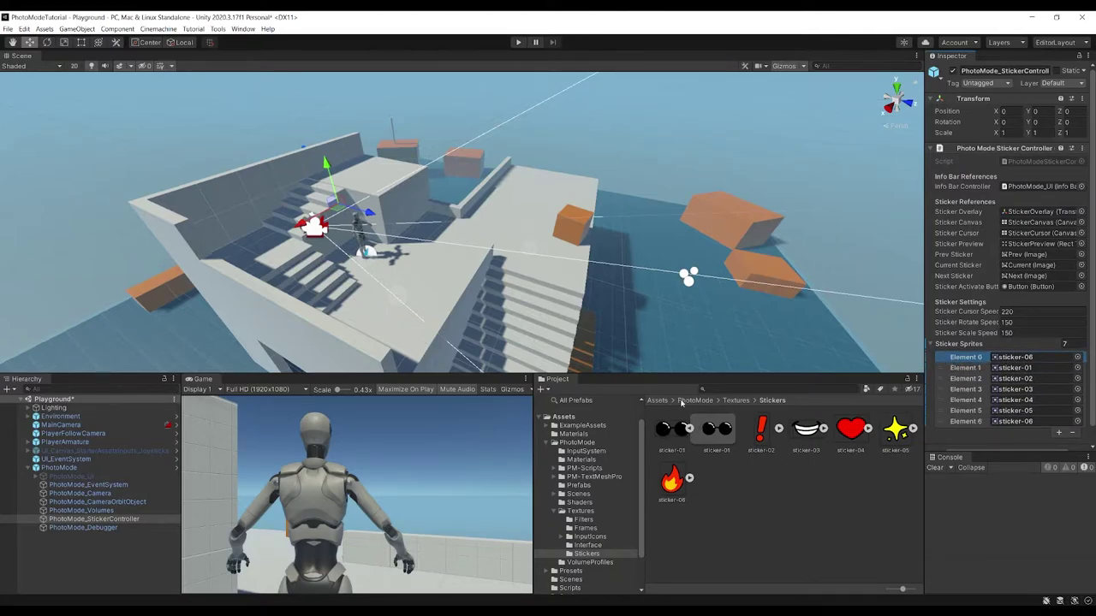
Assign the customsticker sprite to Element 0 of the Sticker Sprites list and start play mode with the Game view maximized.
{"action": "left_click", "coordinate": [658, 400]}
{"action": "left_click_drag", "start_coordinate": [846, 492], "coordinate": [1010, 356]}
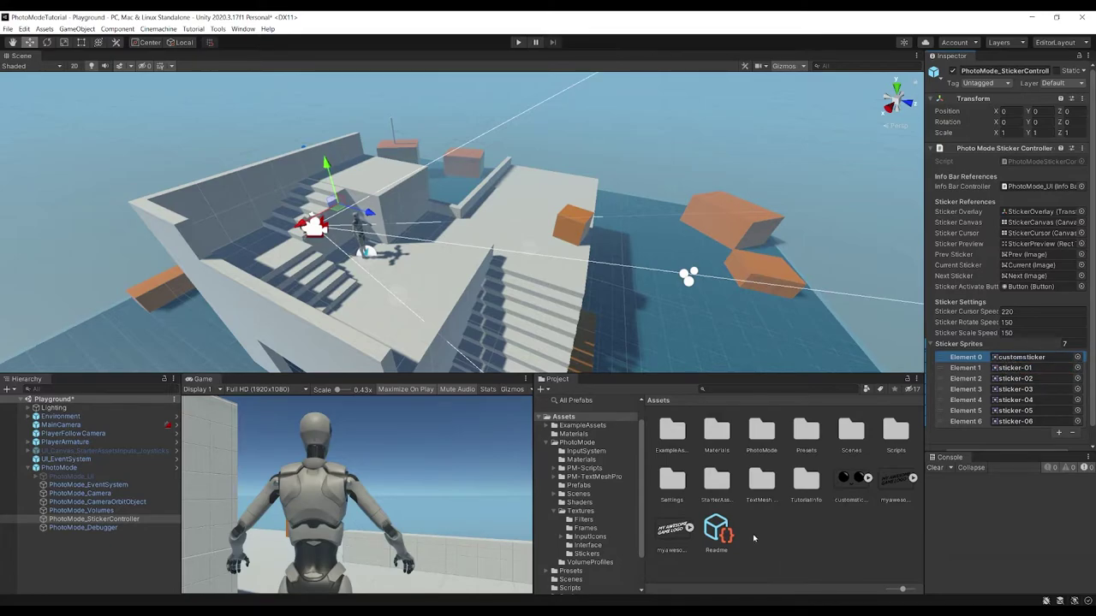
{"action": "left_click", "coordinate": [518, 41]}
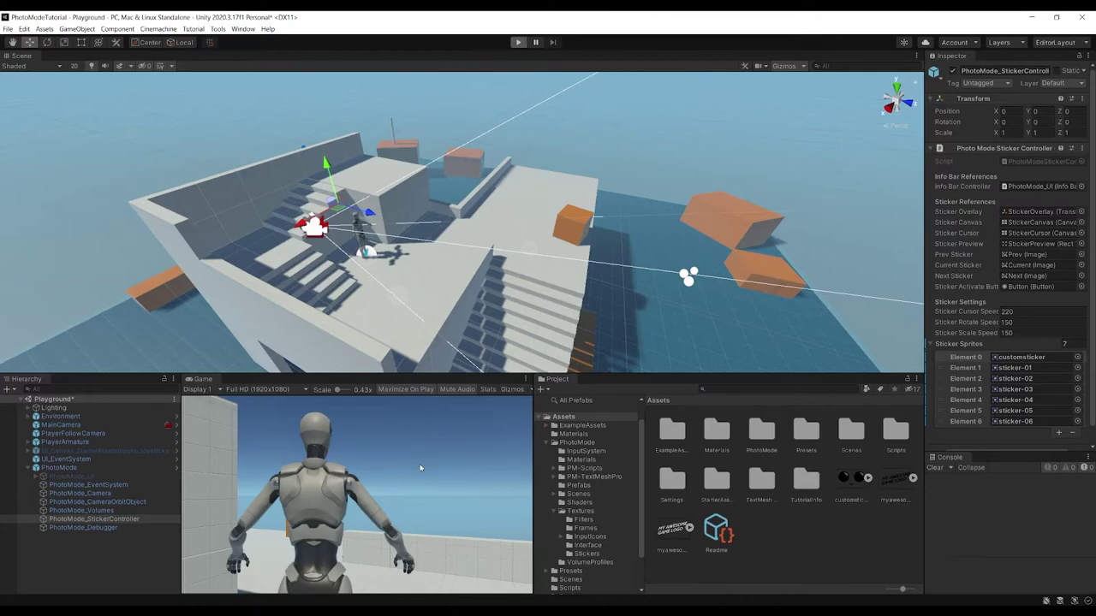
{"action": "key", "text": "shift+space"}
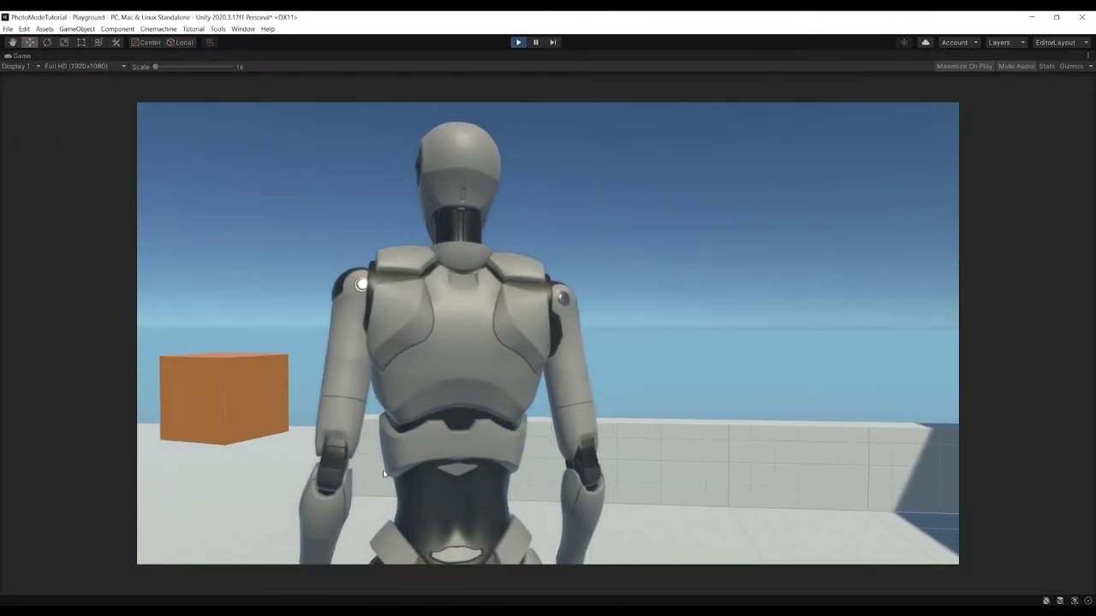
Enter photo mode and highlight the Sticker Mode option.
{"action": "key", "text": "p"}
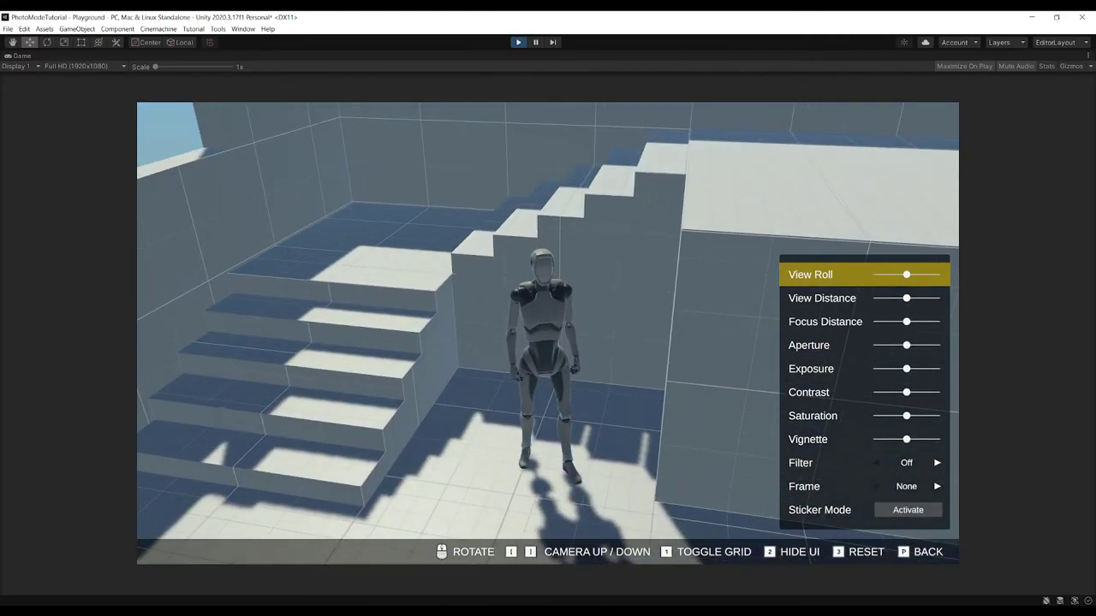
{"action": "key", "text": "Down"}
{"action": "key", "text": "Down"}
{"action": "key", "text": "Down"}
{"action": "key", "text": "Down"}
{"action": "key", "text": "Down"}
{"action": "key", "text": "Down"}
{"action": "key", "text": "Down"}
{"action": "key", "text": "Down"}
{"action": "key", "text": "Down"}
{"action": "key", "text": "Down"}
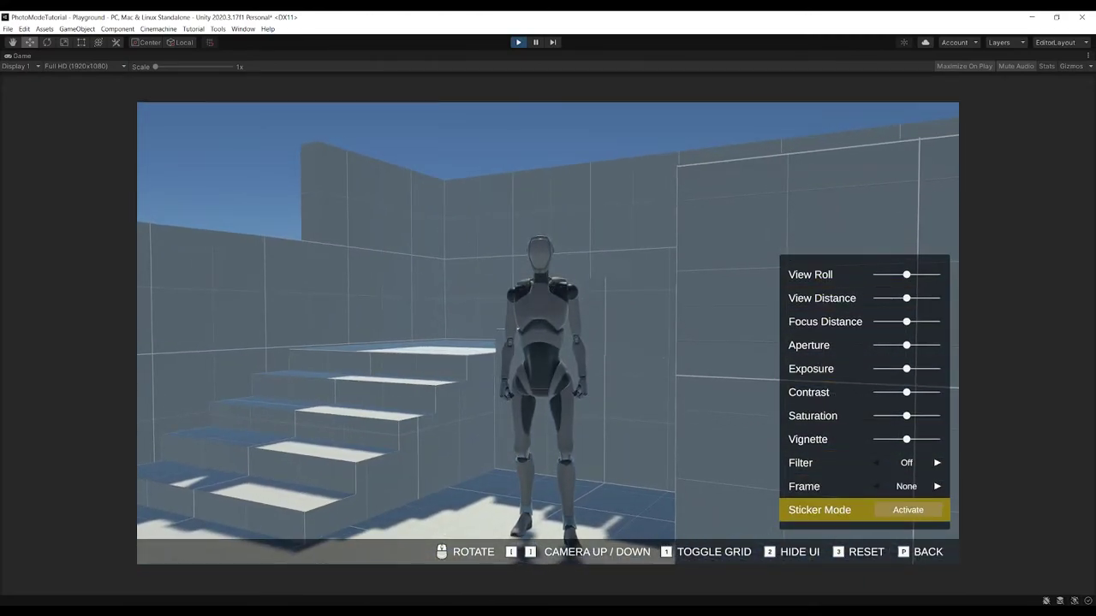
Activate Sticker Mode and try to place a shrunken eyes sticker over the character's face.
{"action": "key", "text": "Return"}
{"action": "key", "text": "Up"}
{"action": "key", "text": "Up"}
{"action": "key", "text": "Up"}
{"action": "key", "text": "Up"}
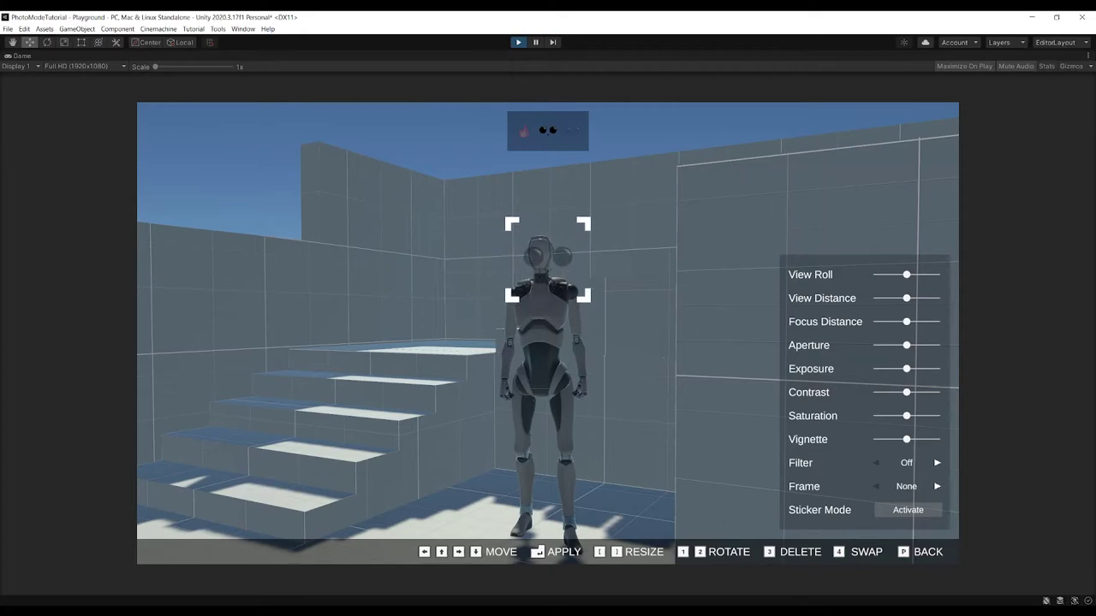
{"action": "key", "text": "Up"}
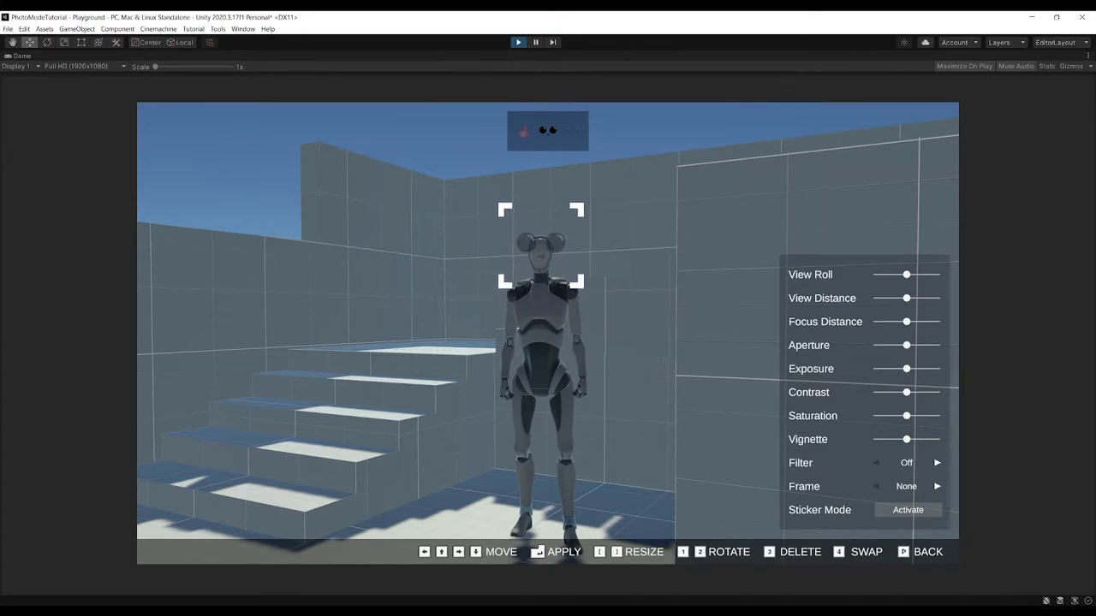
{"action": "key", "text": "Down"}
{"action": "key", "text": "["}
{"action": "key", "text": "bracketleft"}
{"action": "key", "text": "bracketleft"}
{"action": "key", "text": "bracketleft"}
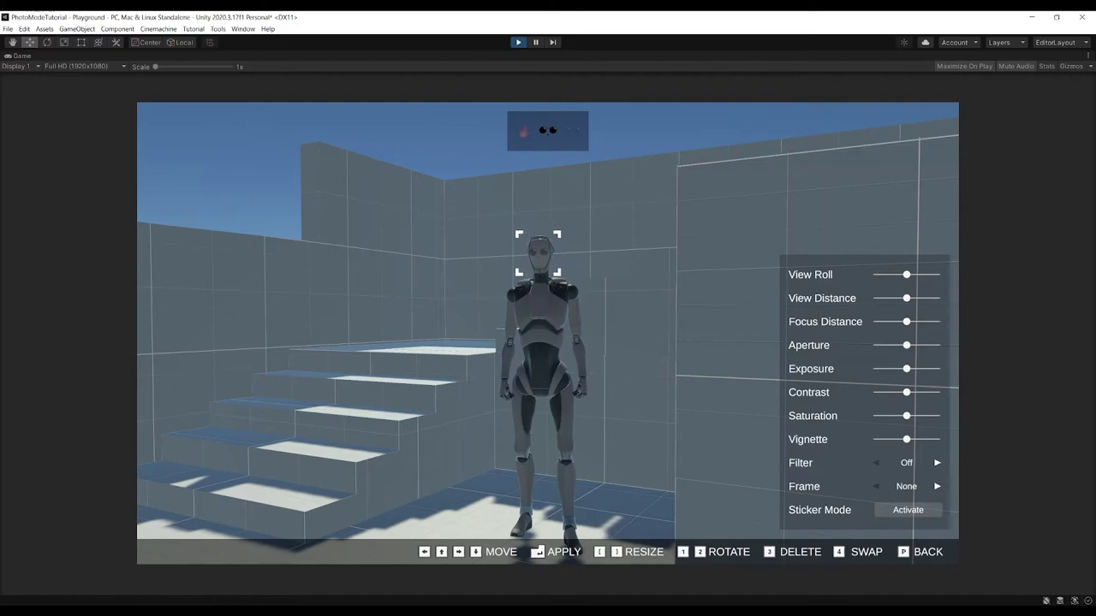
{"action": "key", "text": "Return"}
{"action": "key", "text": "Return"}
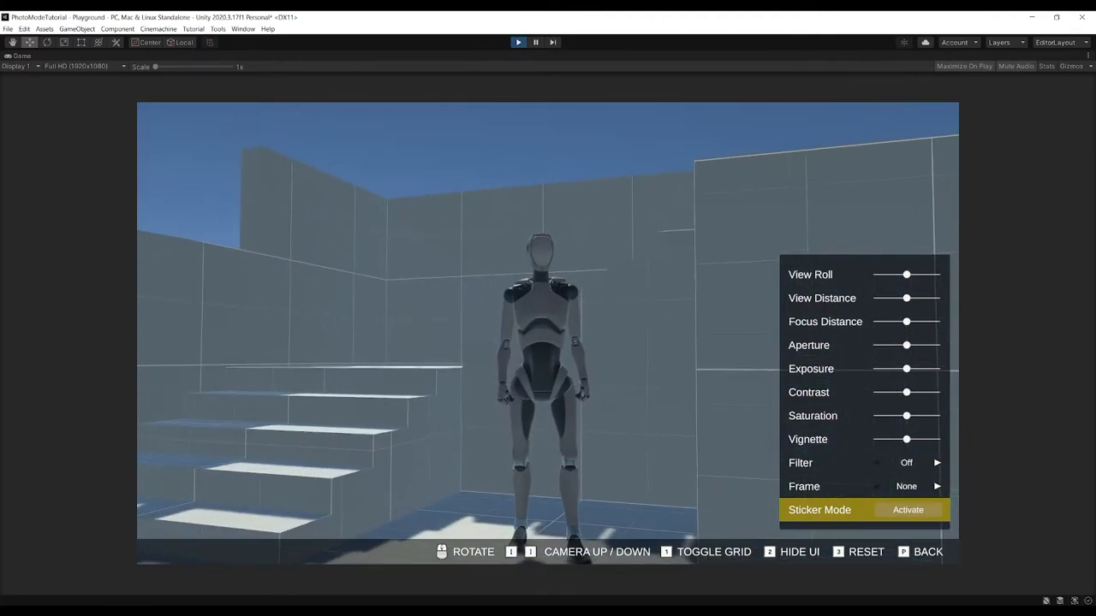
Reactivate Sticker Mode, fit the custom eyes sticker onto the character's face by moving, shrinking and slightly rotating it, and apply it.
{"action": "key", "text": "Return"}
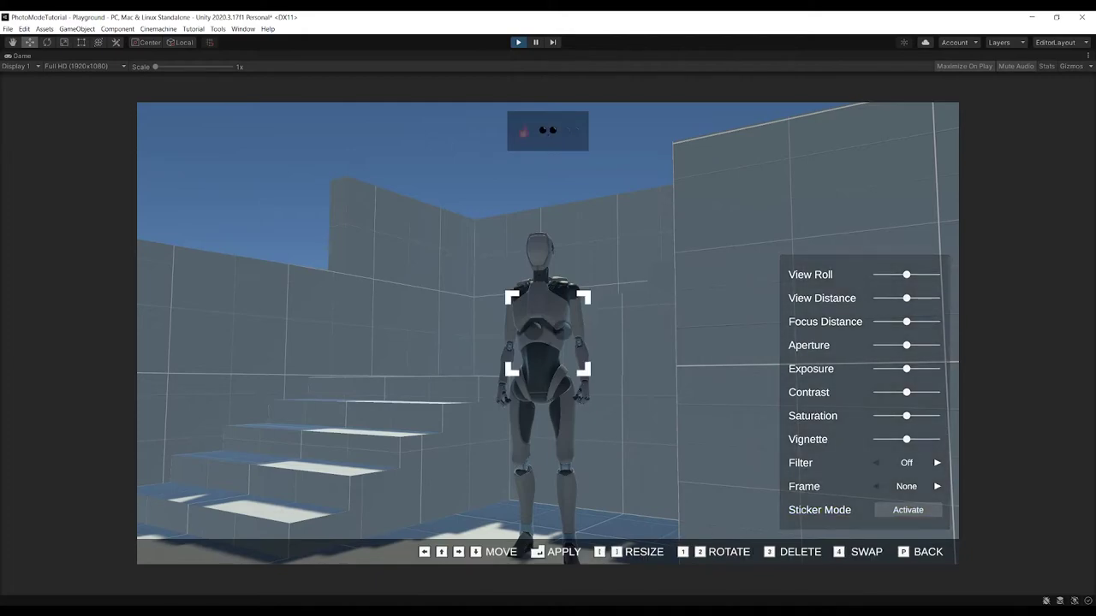
{"action": "key", "text": "Up"}
{"action": "key", "text": "Up"}
{"action": "key", "text": "Up"}
{"action": "key", "text": "Left"}
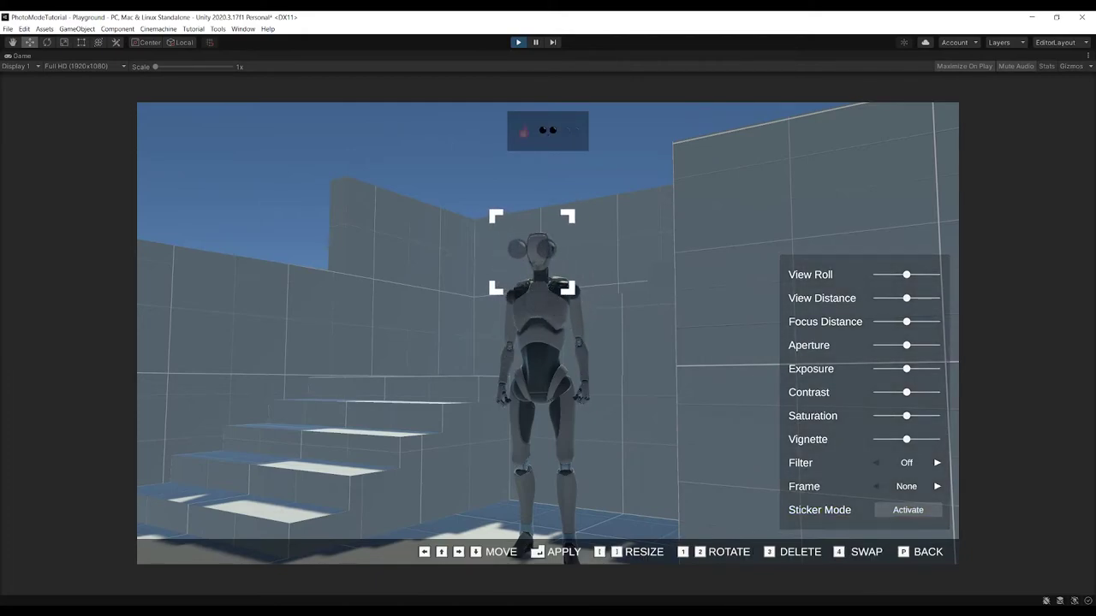
{"action": "key", "text": "Up"}
{"action": "key", "text": "Right"}
{"action": "key", "text": "bracketleft"}
{"action": "key", "text": "1"}
{"action": "key", "text": "1"}
{"action": "key", "text": "1"}
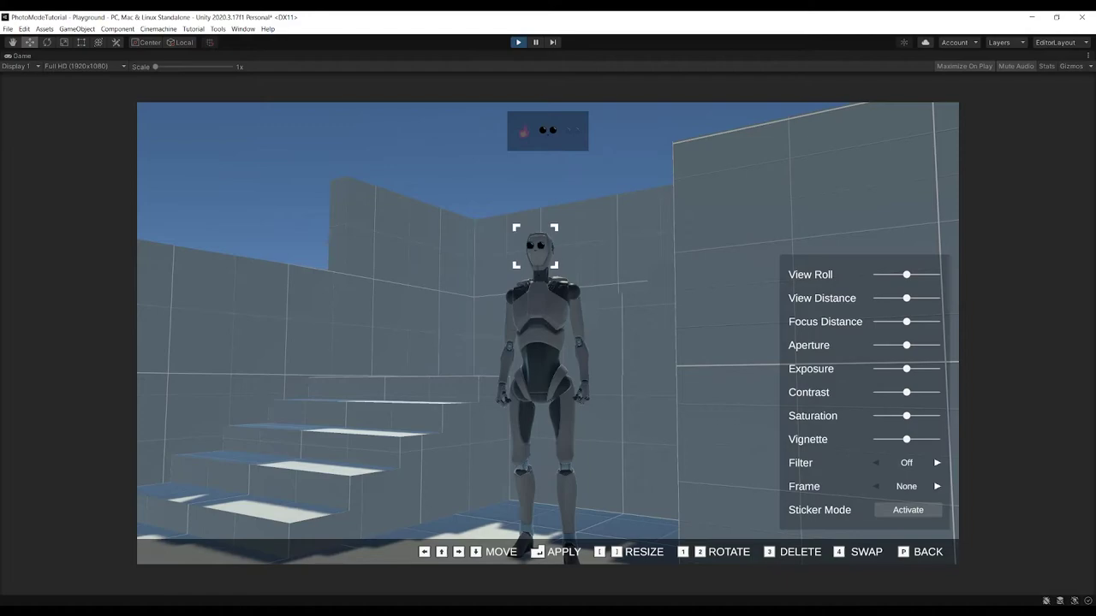
{"action": "key", "text": "Return"}
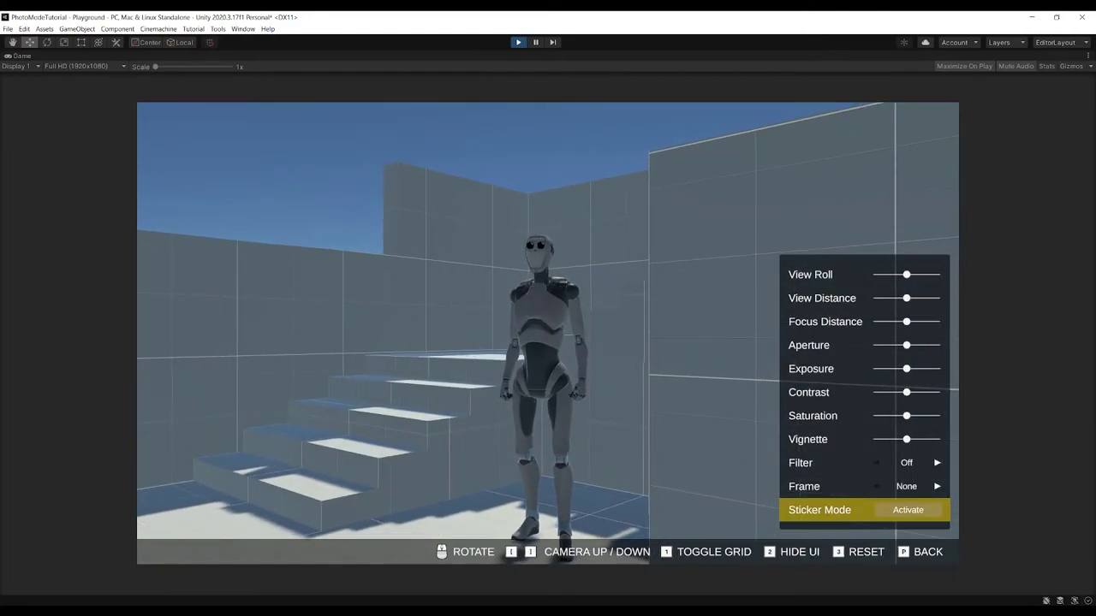
Hide the photo mode UI to view the stickered character, and stop play mode.
{"action": "key", "text": "2"}
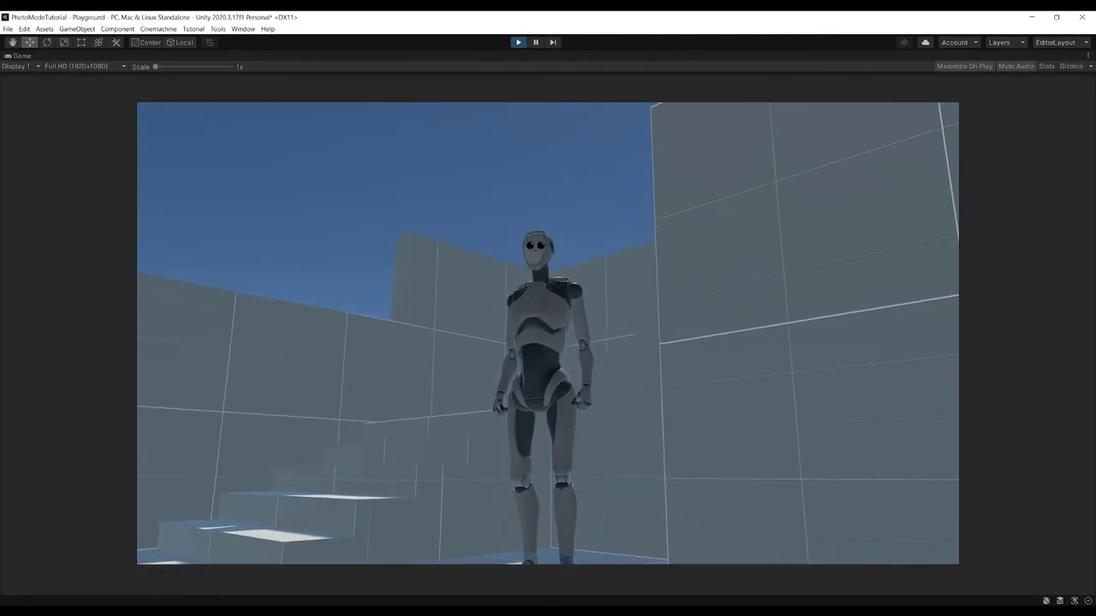
{"action": "key", "text": "Escape"}
{"action": "left_click", "coordinate": [517, 42]}
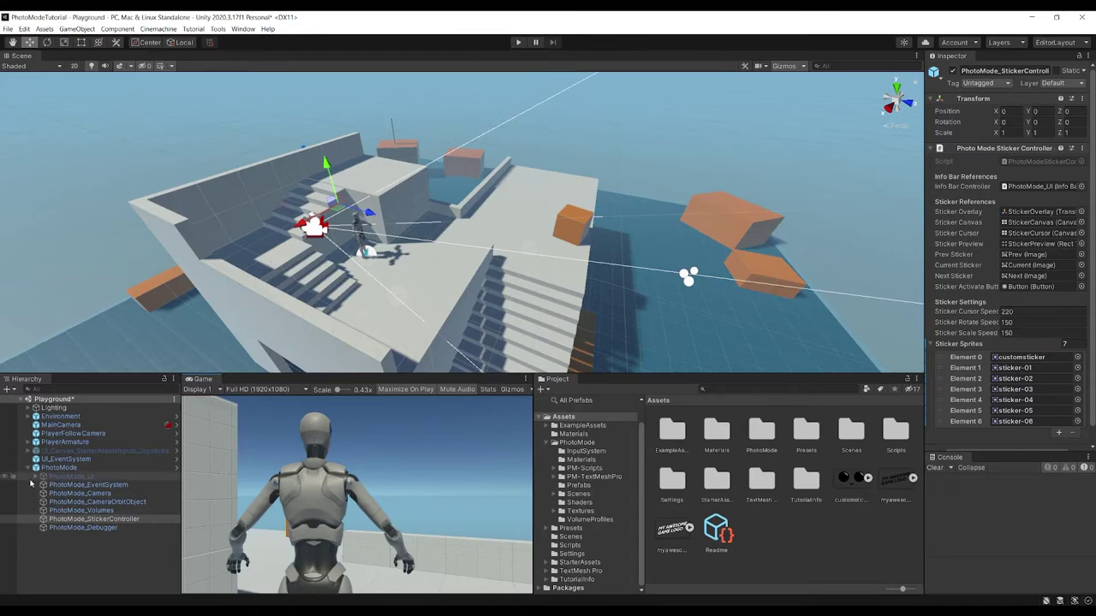
Expand PhotoMode_UI, its Canvas and Frames in the hierarchy, and activate the PhotoMode_UI object.
{"action": "left_click", "coordinate": [35, 478]}
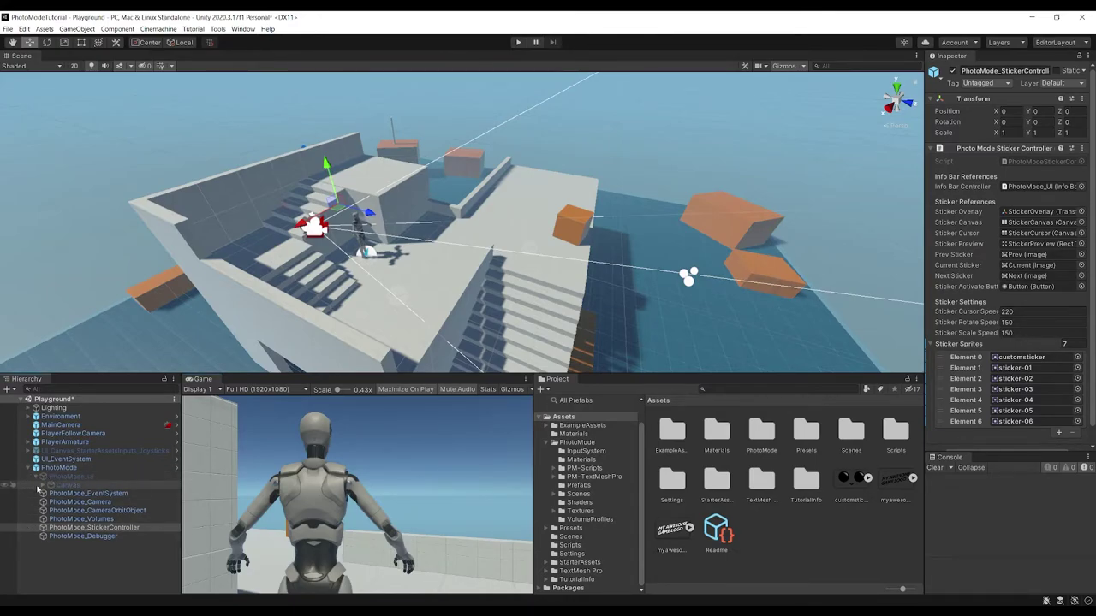
{"action": "left_click", "coordinate": [43, 485]}
{"action": "left_click", "coordinate": [50, 502]}
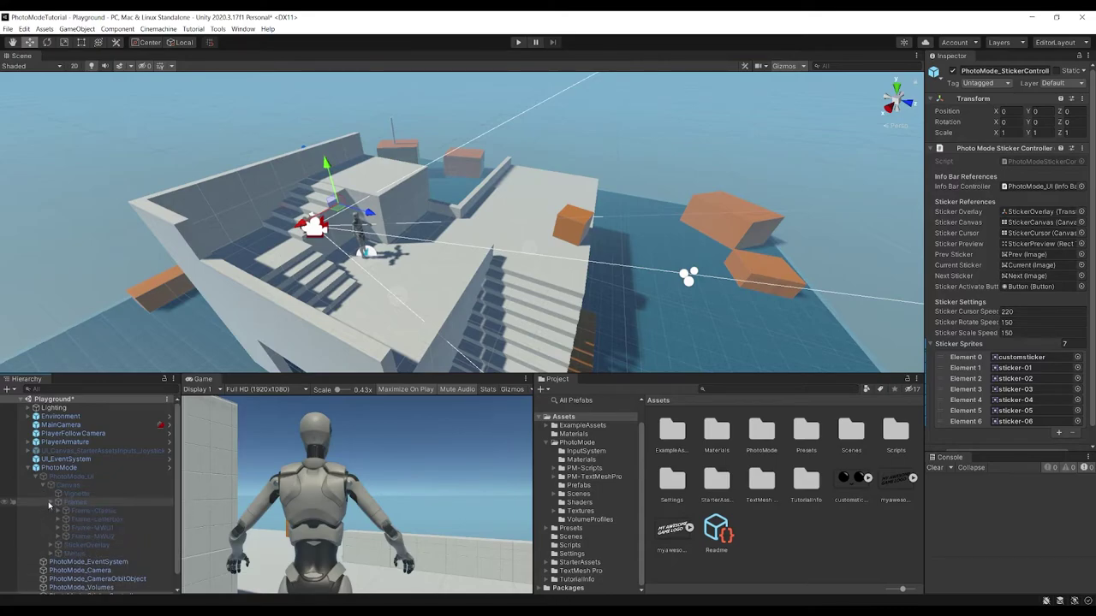
{"action": "left_click", "coordinate": [109, 512]}
{"action": "left_click", "coordinate": [77, 476]}
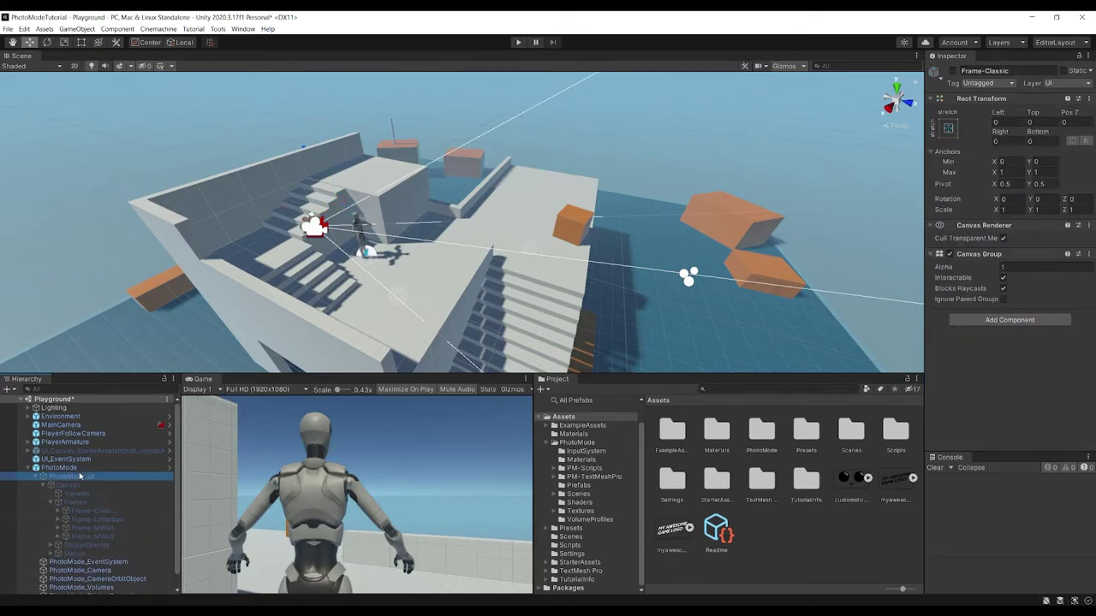
{"action": "left_click", "coordinate": [955, 71]}
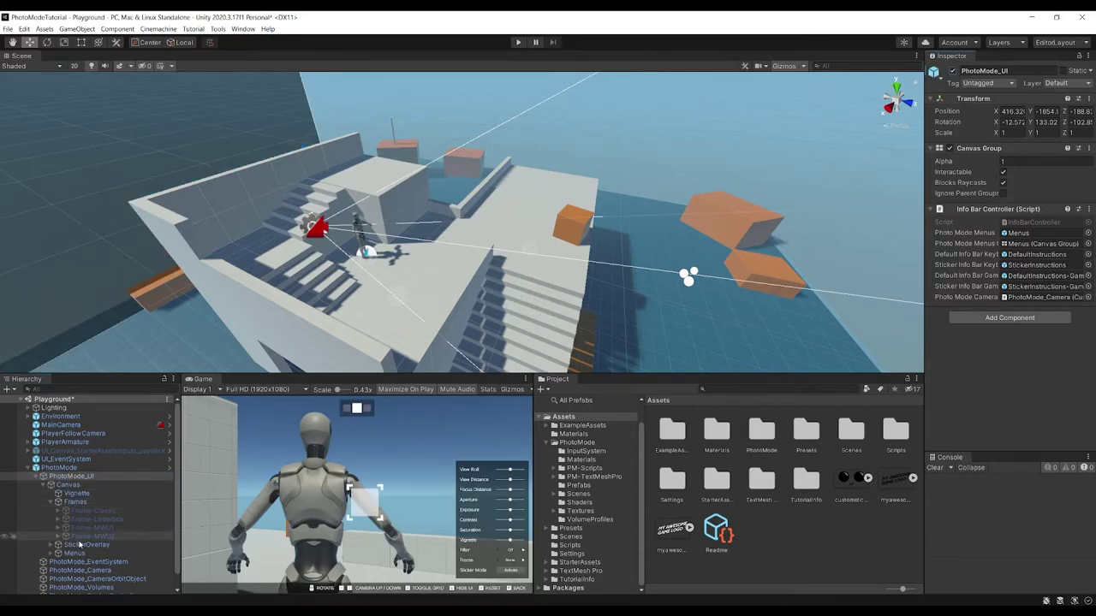
Preview Frame-Classic and Frame-Letterbox by switching each on and off, and inspect Frame-Letterbox's TopEdge child.
{"action": "left_click", "coordinate": [93, 510]}
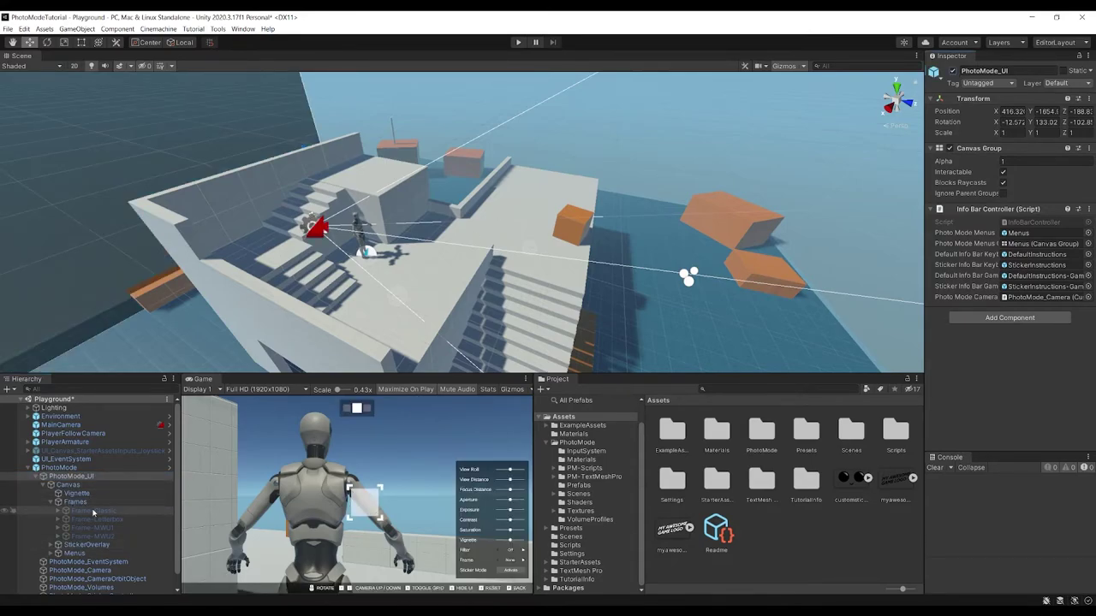
{"action": "left_click", "coordinate": [954, 72]}
{"action": "left_click", "coordinate": [956, 73]}
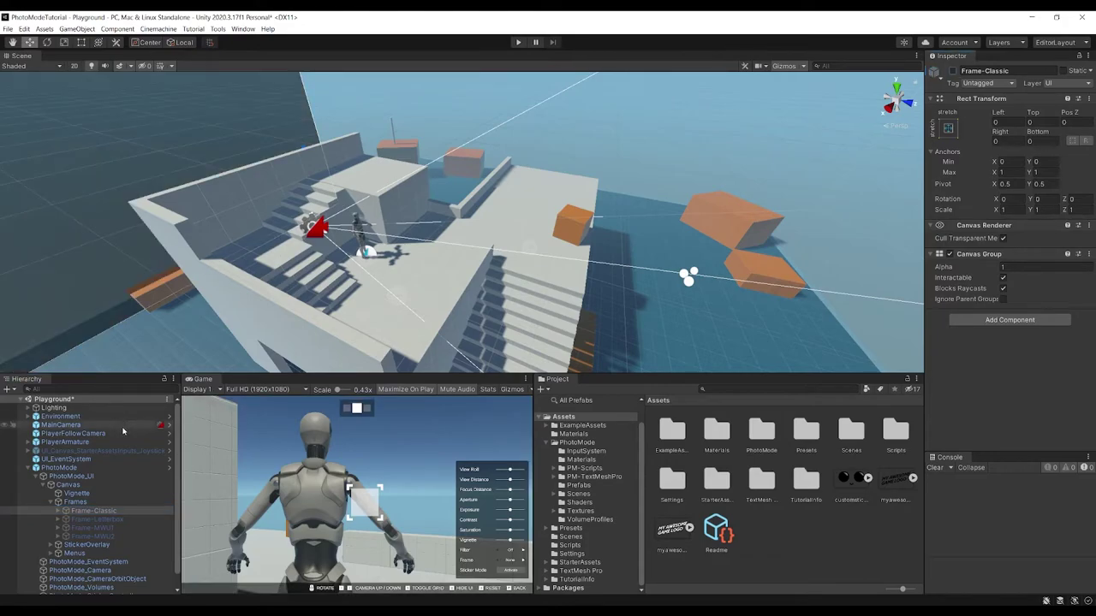
{"action": "left_click", "coordinate": [100, 521]}
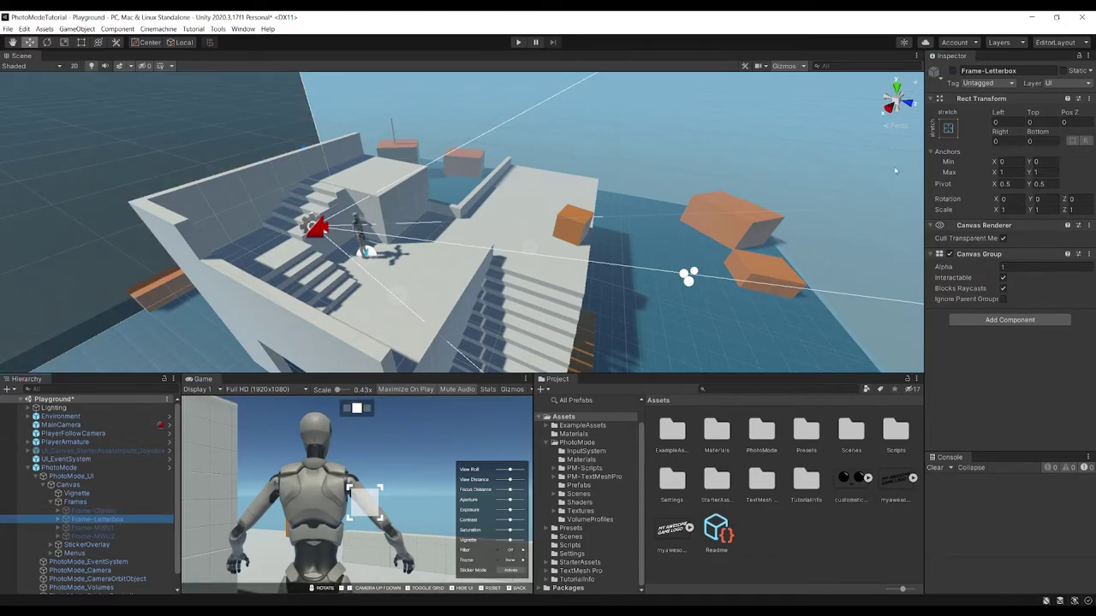
{"action": "left_click", "coordinate": [953, 72]}
{"action": "left_click", "coordinate": [953, 72]}
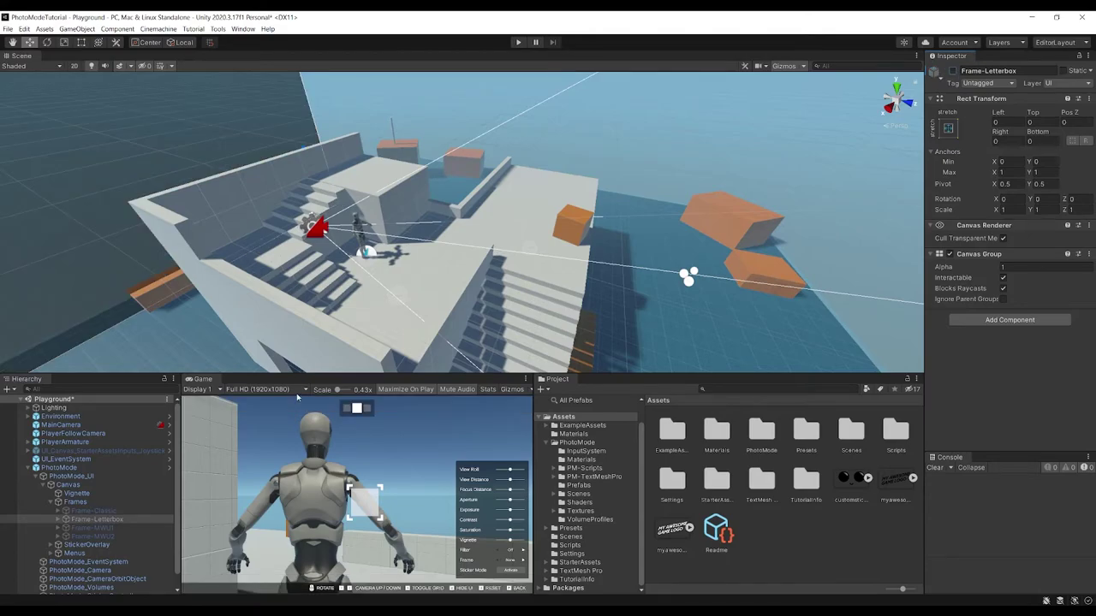
{"action": "left_click", "coordinate": [58, 519]}
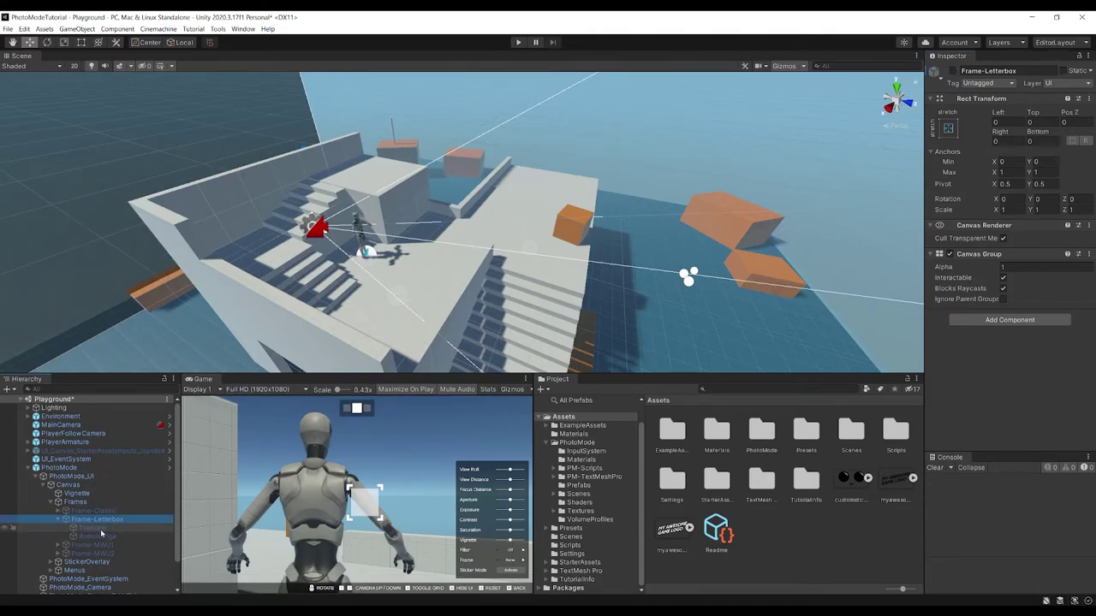
{"action": "left_click", "coordinate": [82, 528]}
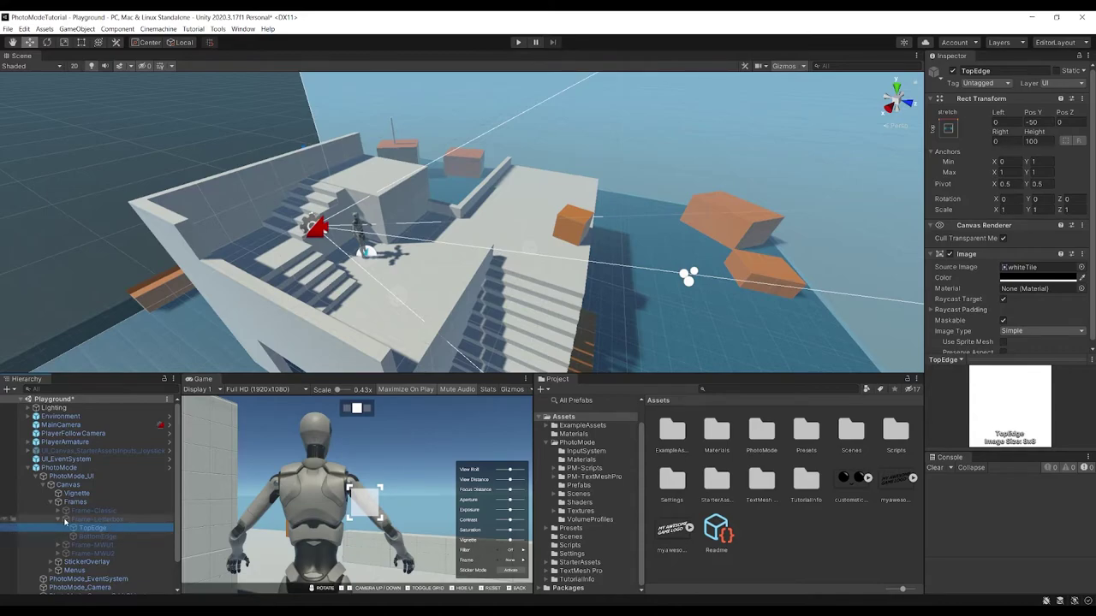
{"action": "left_click", "coordinate": [58, 520]}
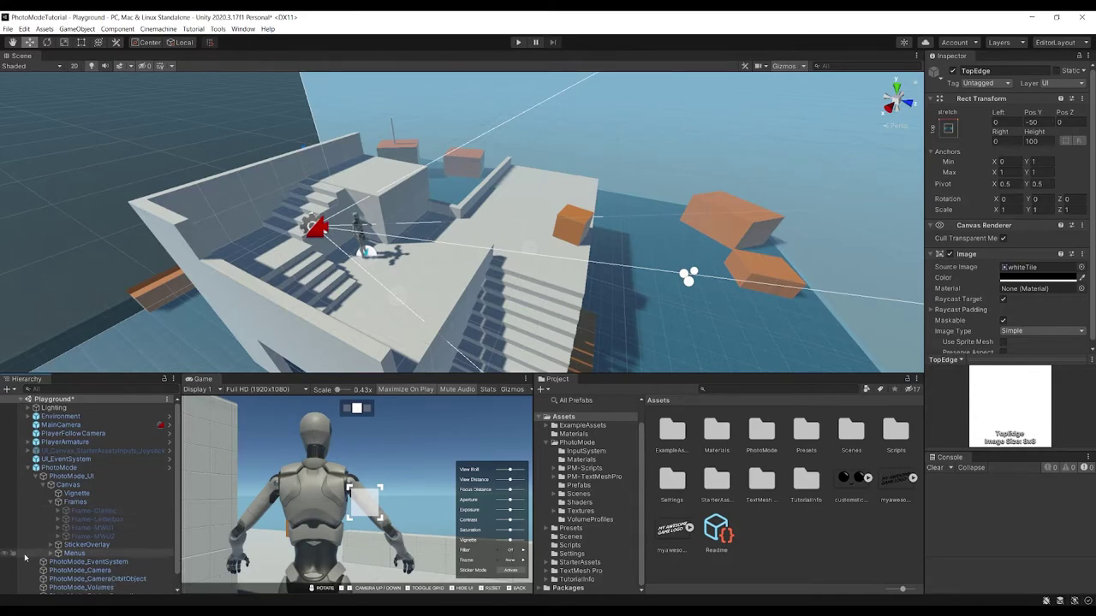
Duplicate Frame-MWU2 under Frames and rename the copy Frame-GameLogo.
{"action": "left_click", "coordinate": [83, 538]}
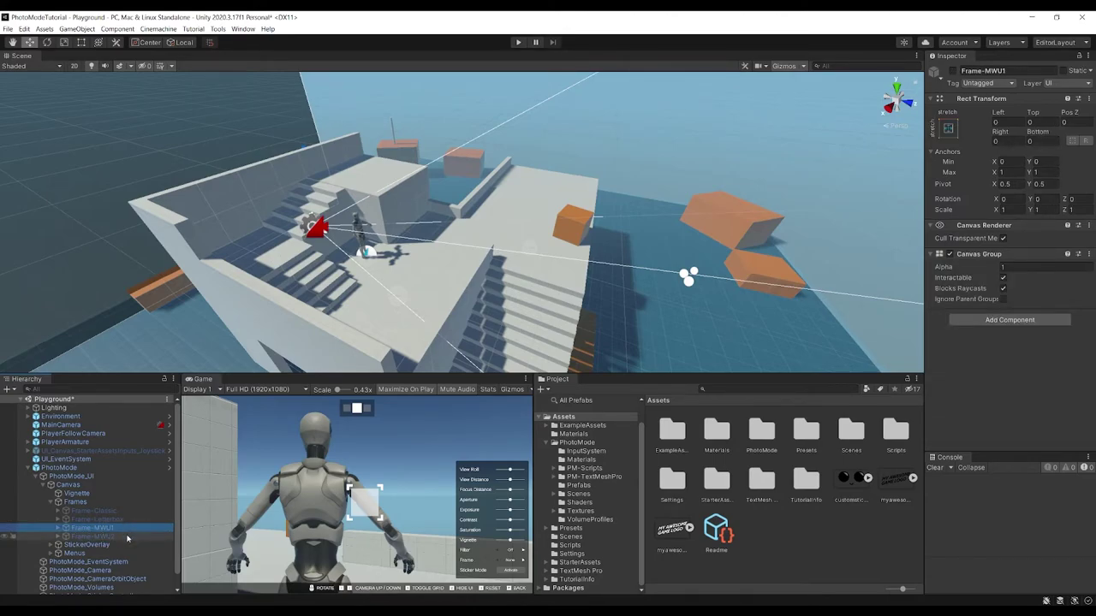
{"action": "key", "text": "ctrl+d"}
{"action": "left_click", "coordinate": [122, 543]}
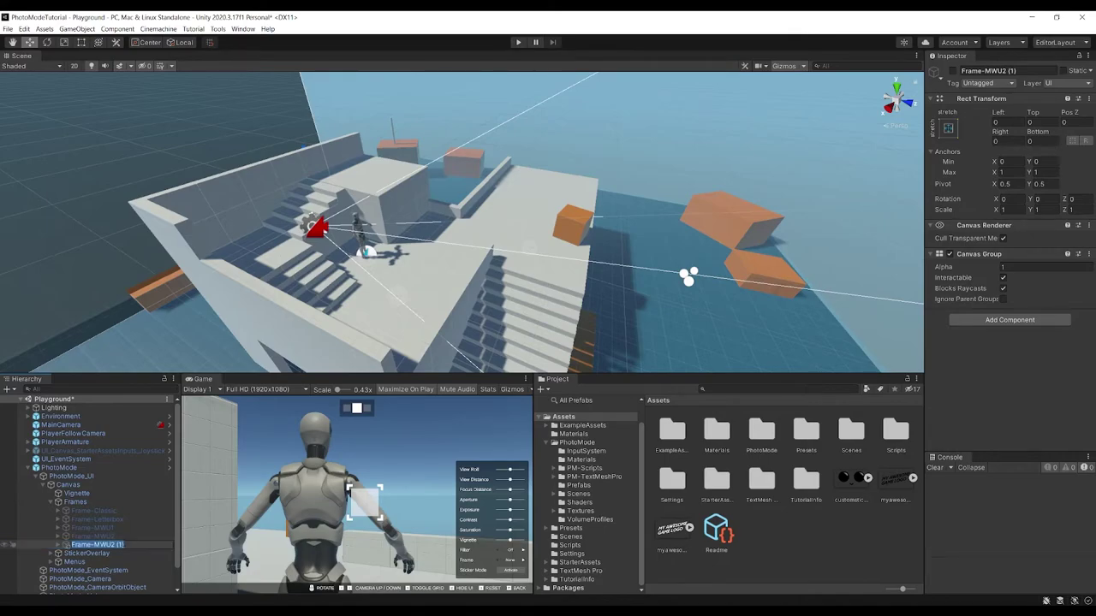
{"action": "left_click", "coordinate": [123, 544]}
{"action": "left_click_drag", "start_coordinate": [95, 545], "coordinate": [128, 546]}
{"action": "type", "text": "GameLogo"}
{"action": "key", "text": "Return"}
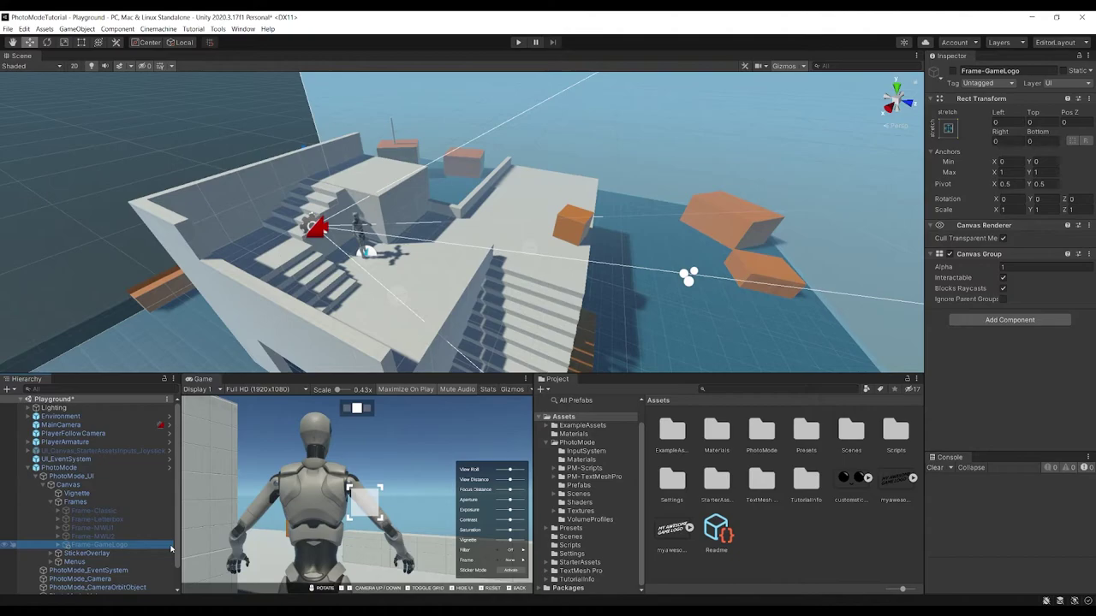
Replace the Source Image of Frame-GameLogo's Image child with the white myawesomegamelogo sprite.
{"action": "left_click", "coordinate": [58, 546]}
{"action": "left_click", "coordinate": [83, 554]}
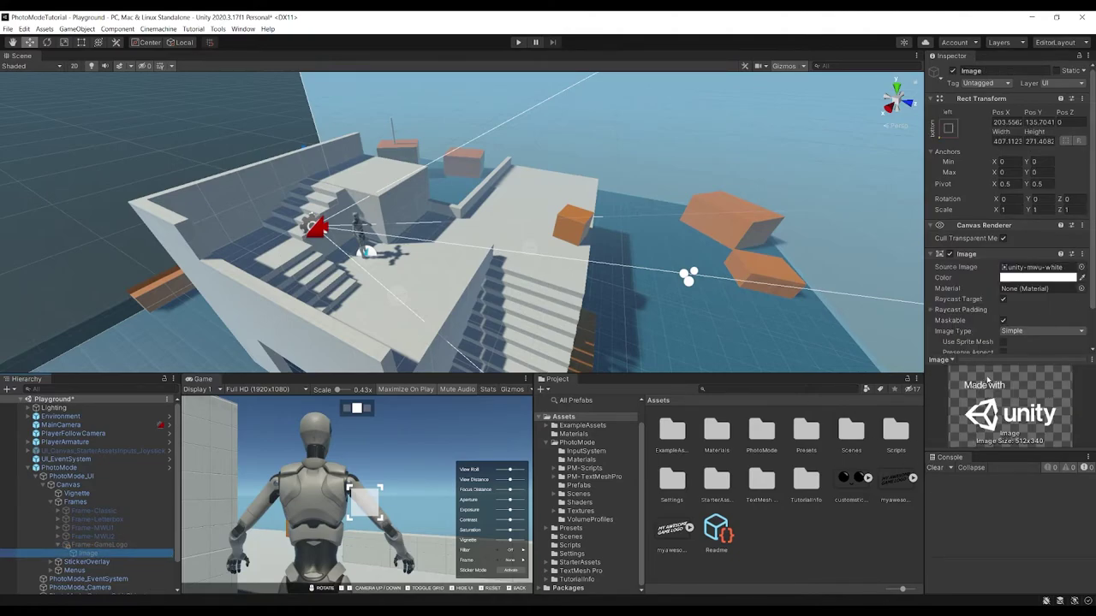
{"action": "mouse_move", "coordinate": [895, 480]}
{"action": "left_mouse_down"}
{"action": "mouse_move", "coordinate": [1016, 342]}
{"action": "mouse_move", "coordinate": [933, 456]}
{"action": "mouse_move", "coordinate": [890, 479]}
{"action": "left_mouse_up"}
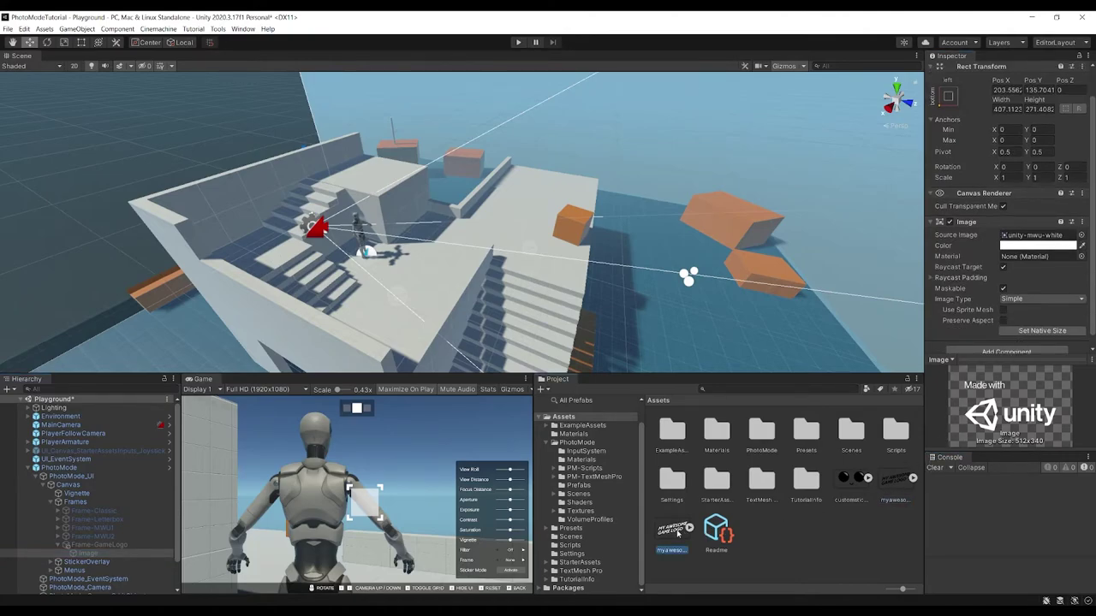
{"action": "left_click", "coordinate": [1030, 238]}
{"action": "left_click_drag", "start_coordinate": [1030, 243], "coordinate": [1032, 238]}
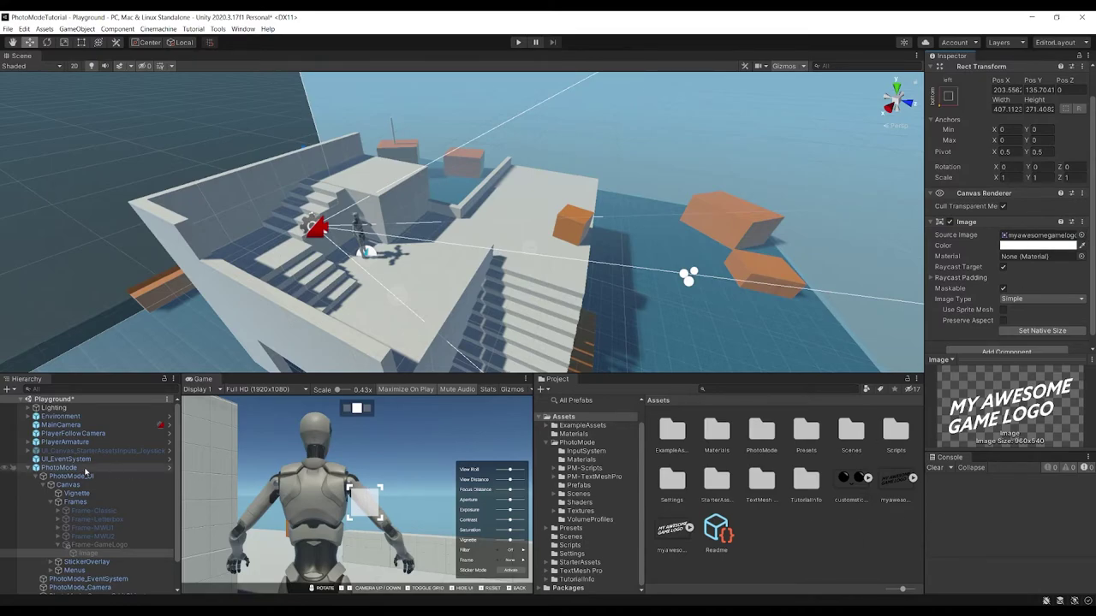
{"action": "scroll", "coordinate": [90, 513], "scroll_direction": "down", "scroll_amount": 2}
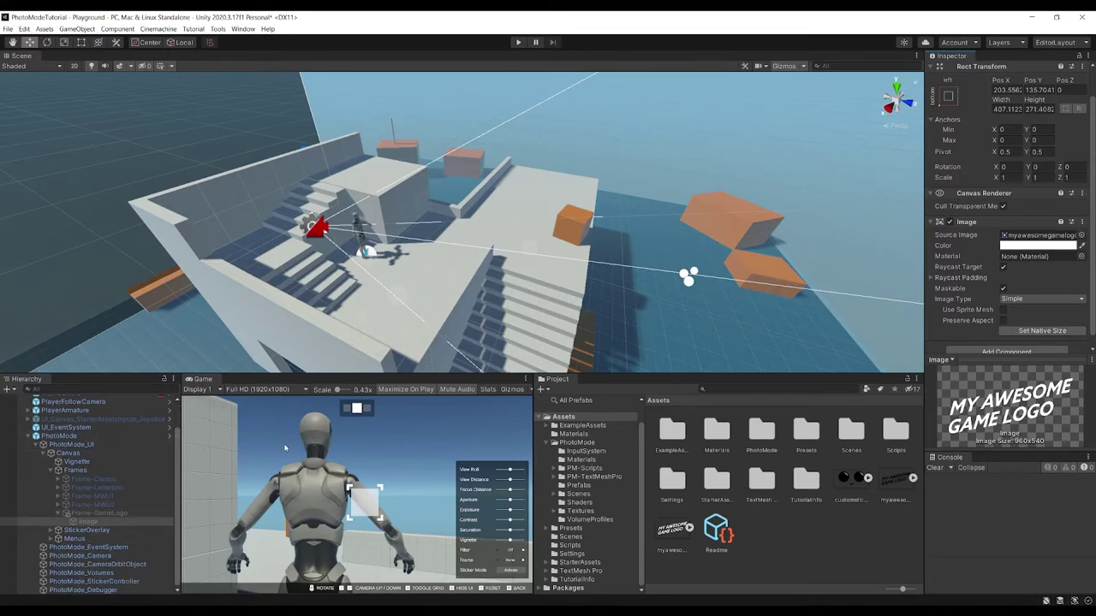